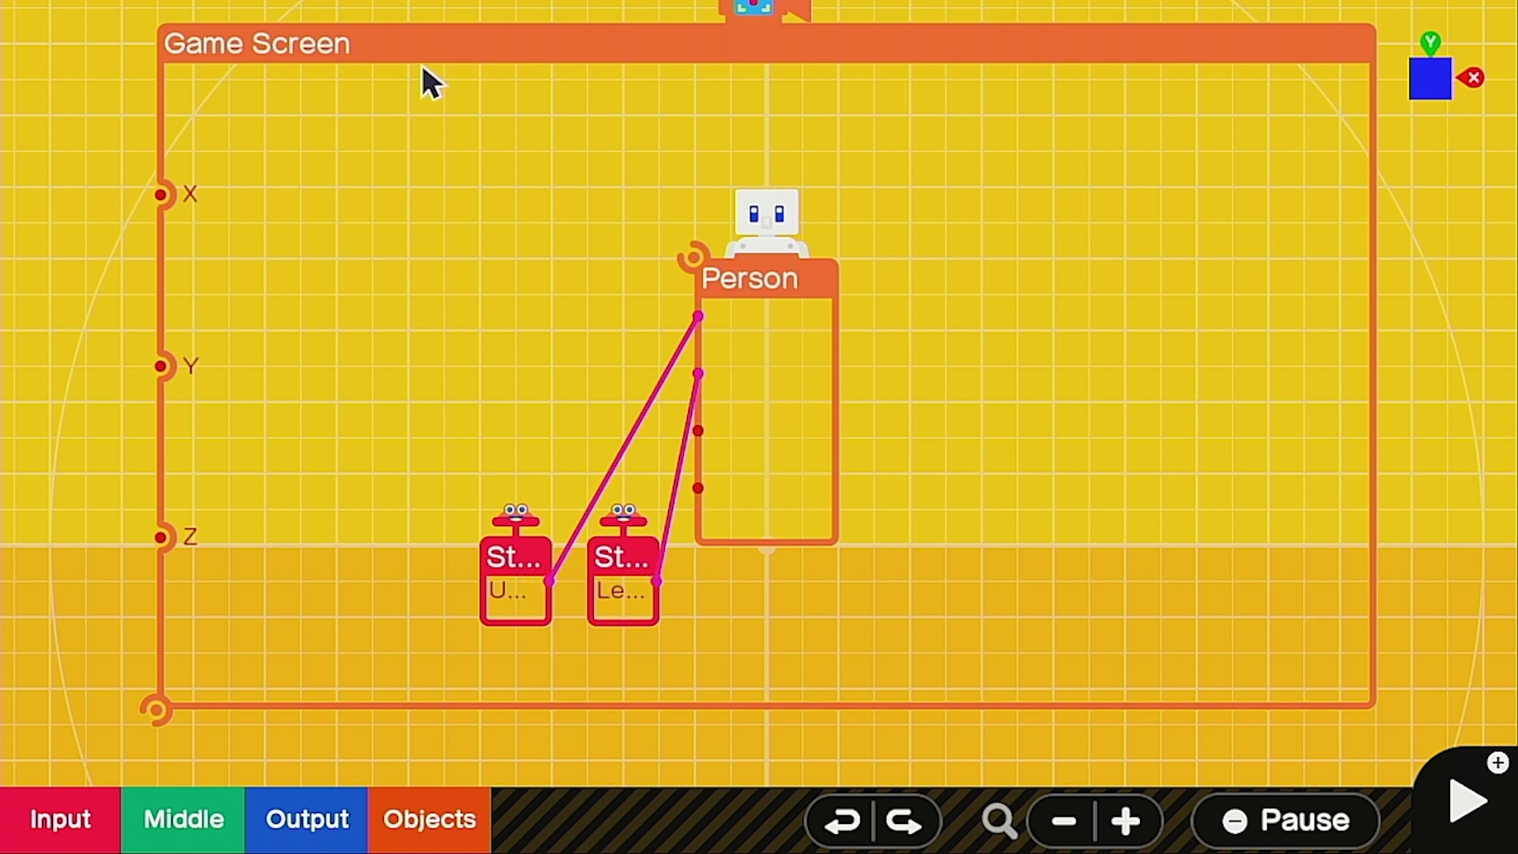
Add a sphere object beside the Person nodon and connect it to the Person.
click(472, 795)
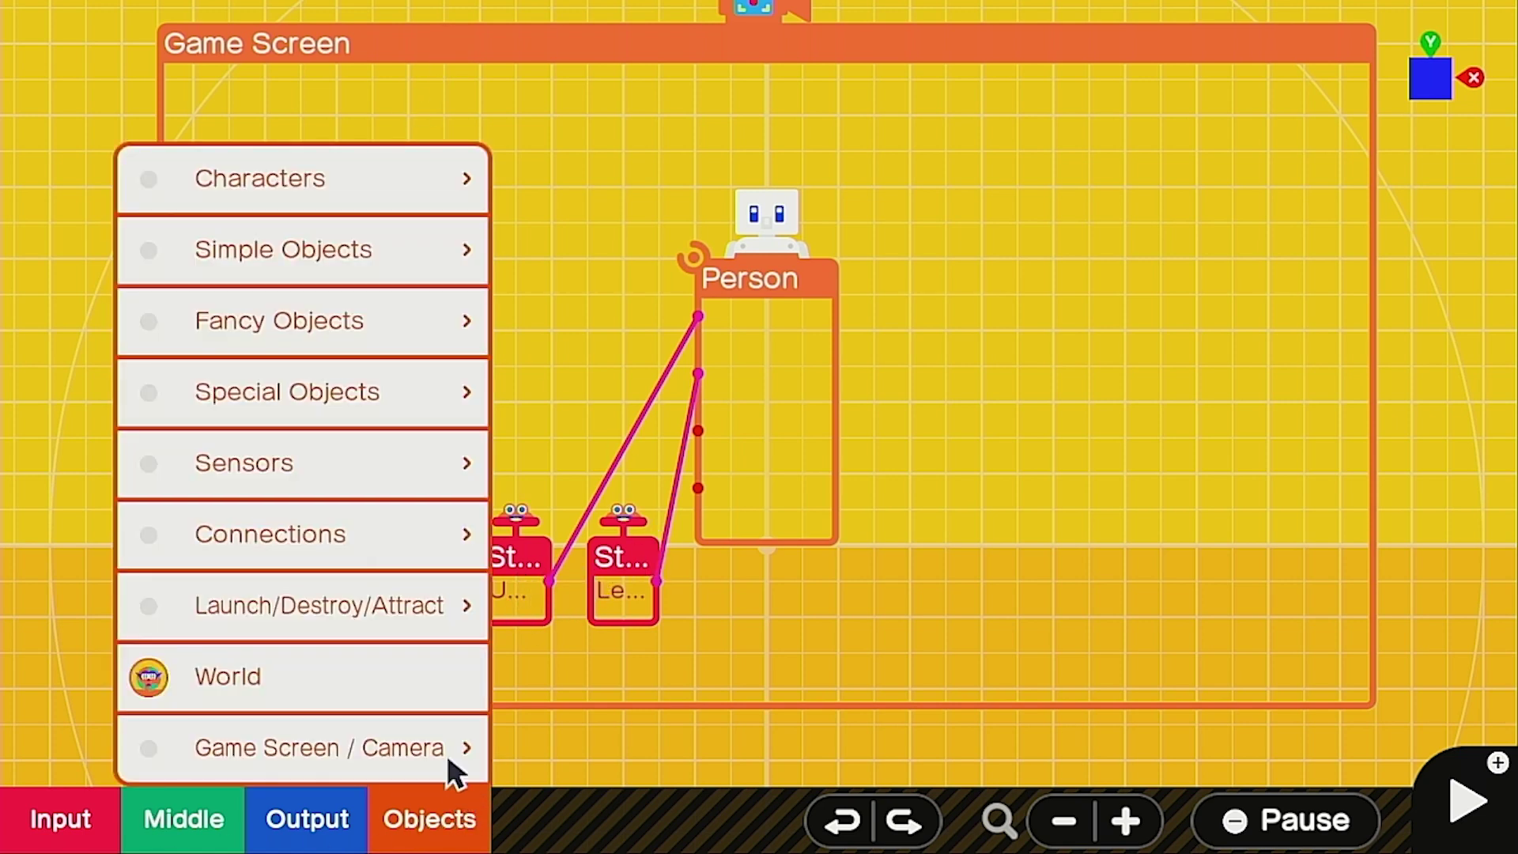
click(348, 251)
click(638, 398)
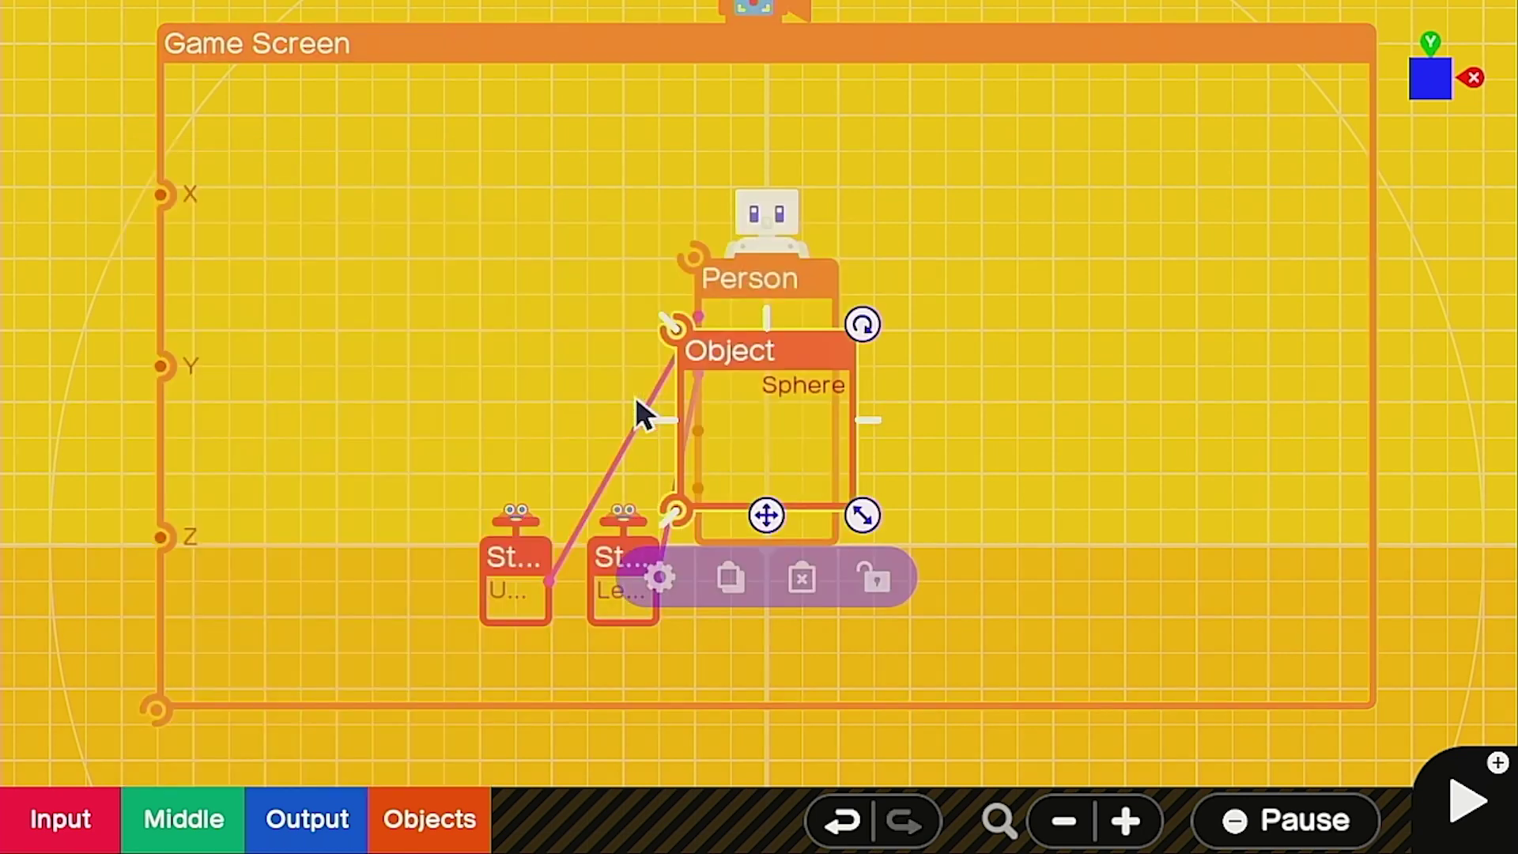
drag(798, 437, 984, 462)
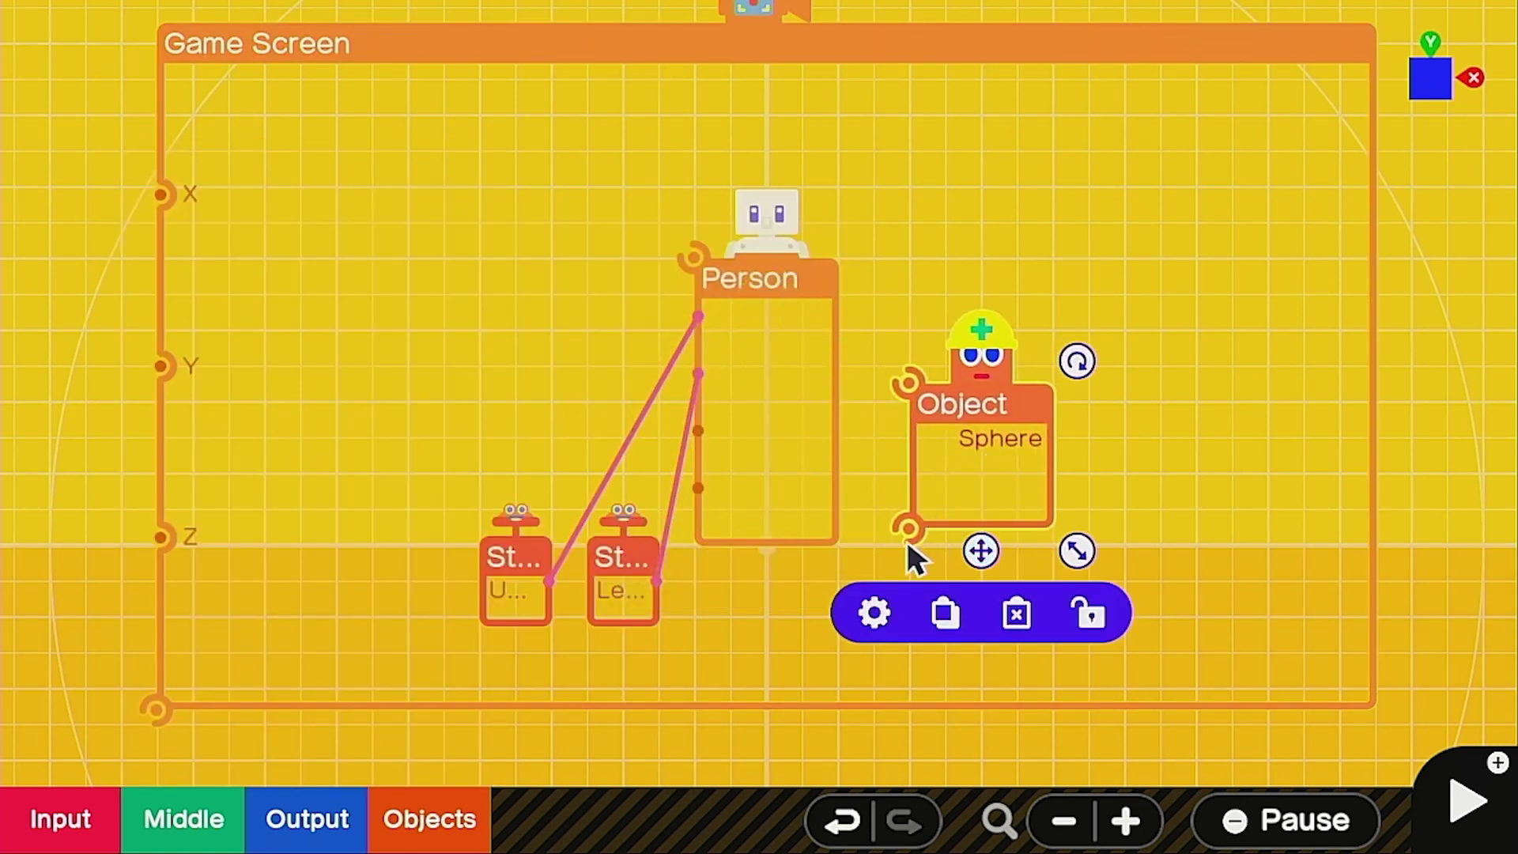
drag(908, 528, 693, 259)
Turn off the sphere's Destructible property and set both its own and target connection points to Center.
click(875, 612)
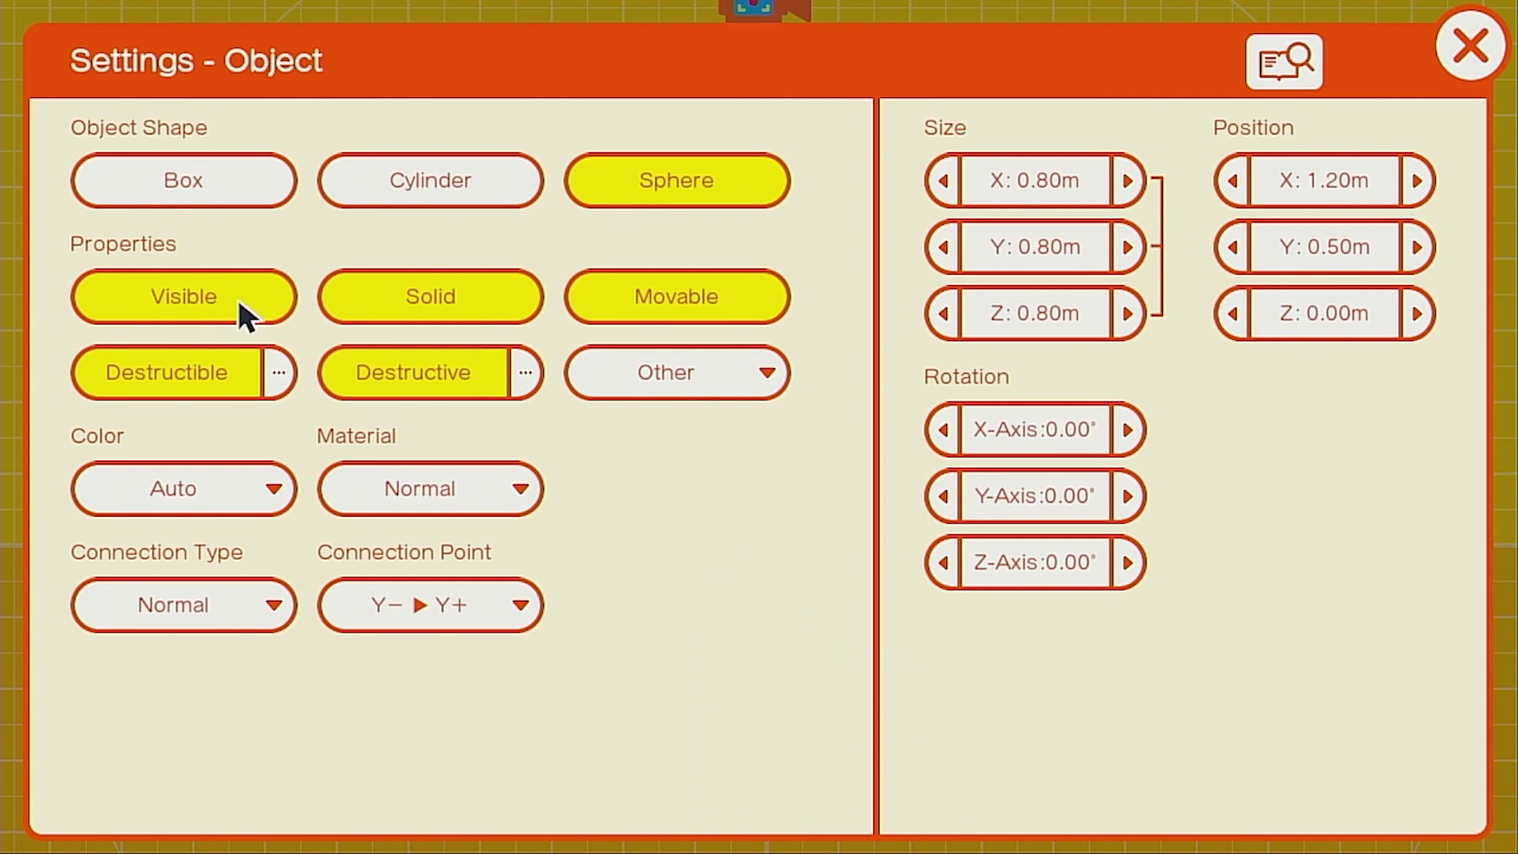
click(224, 379)
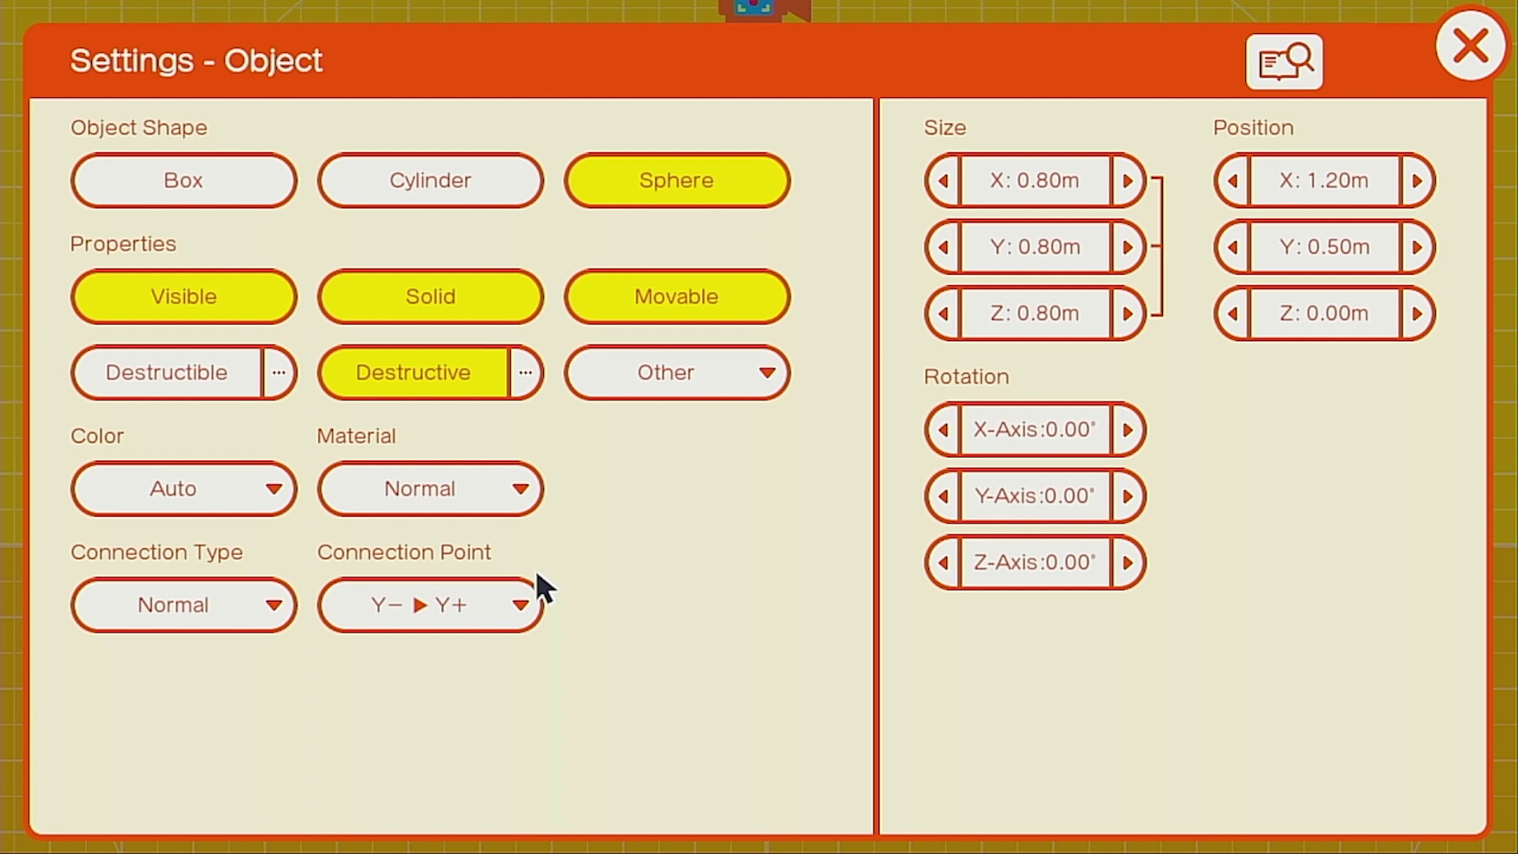
click(430, 605)
click(134, 279)
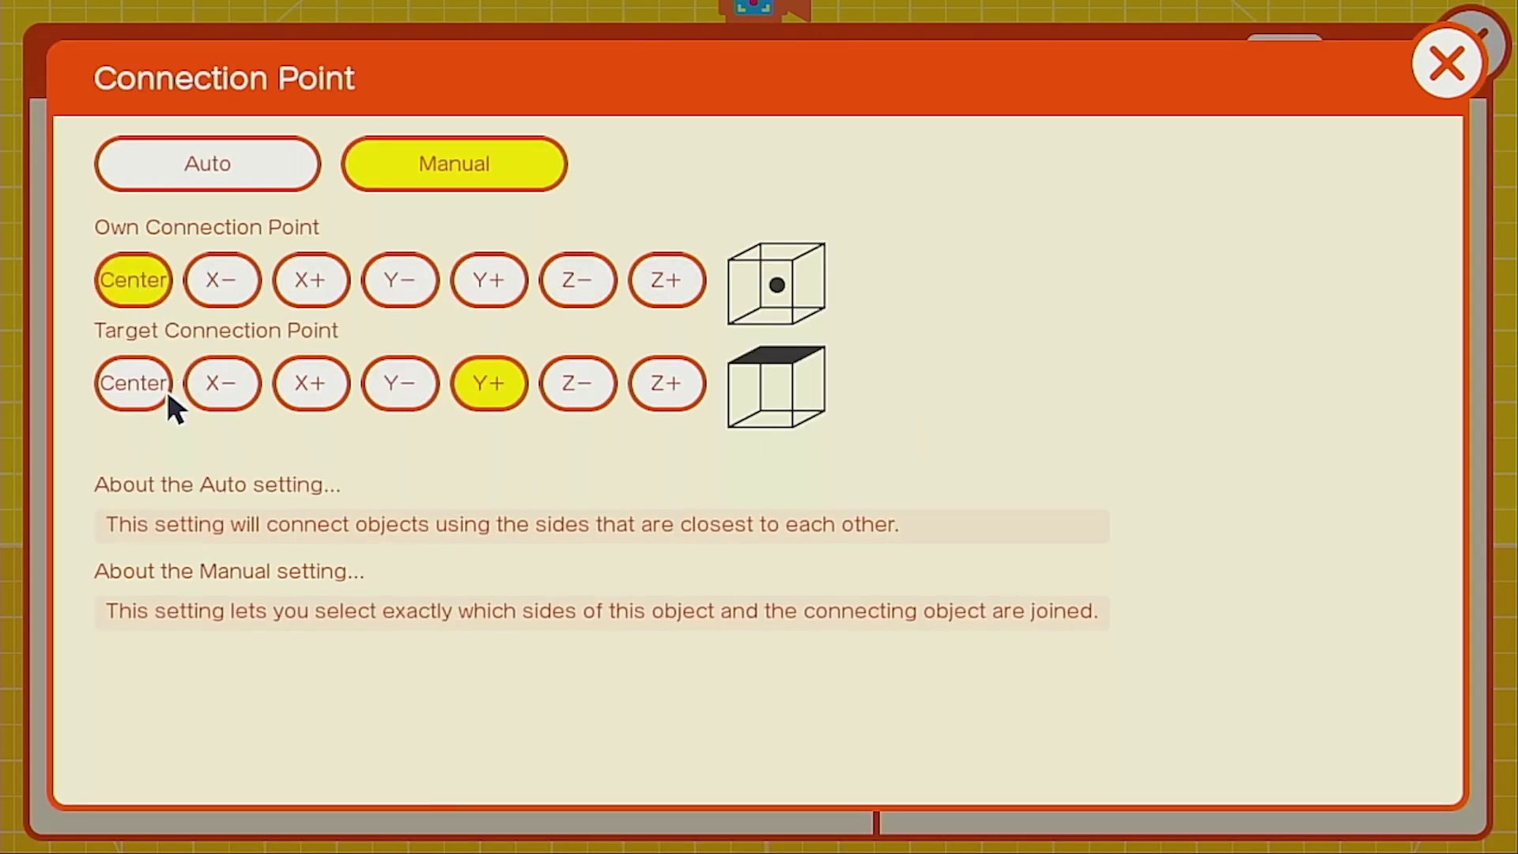
click(150, 391)
key(Escape)
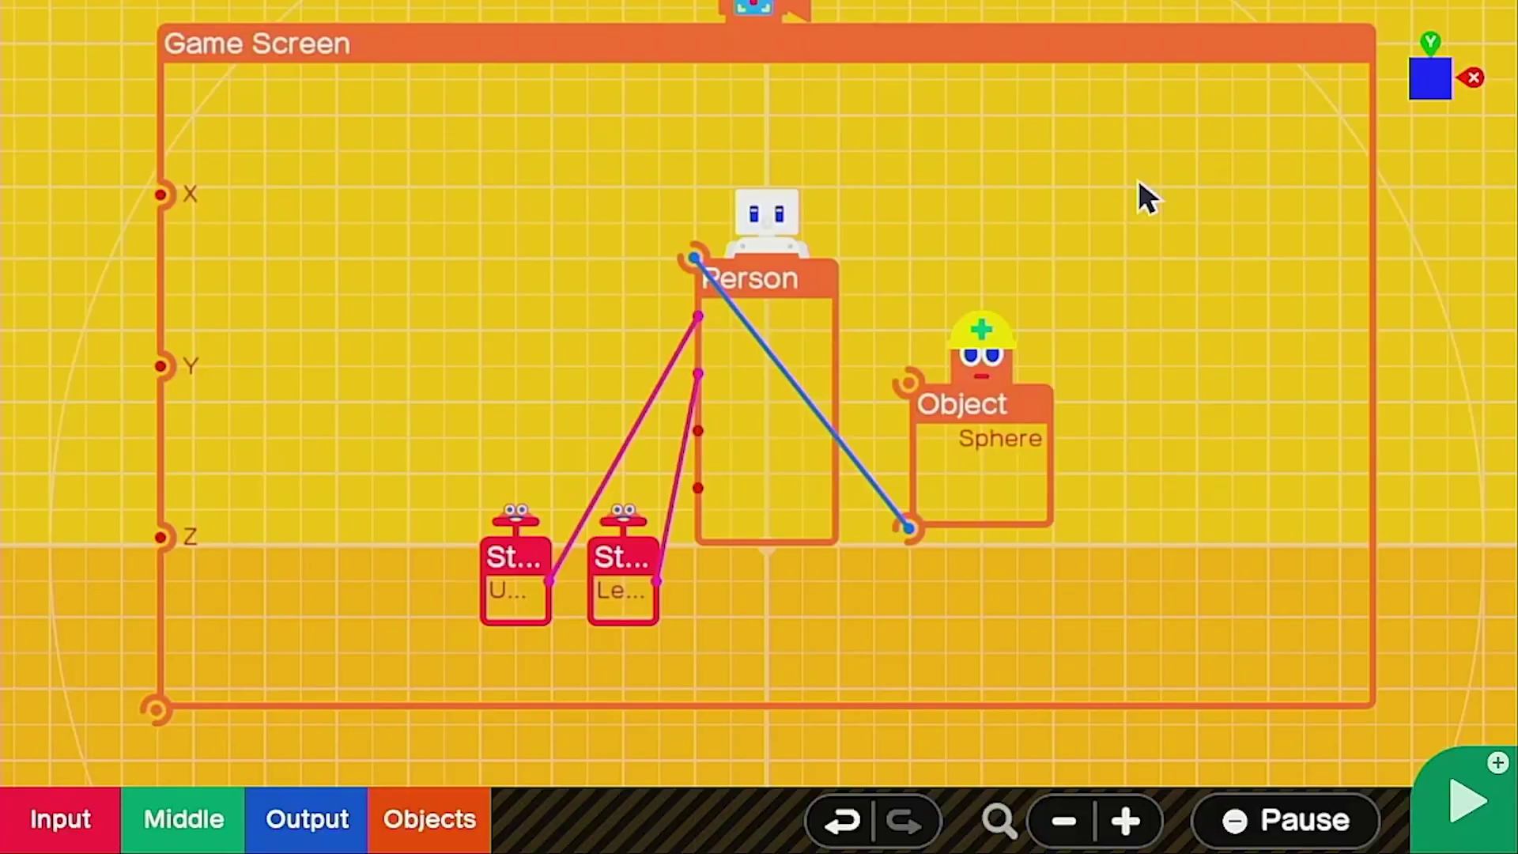
Run the game and walk the person back and forth to check the attached sphere.
key(plus)
key(Up)
key(Down)
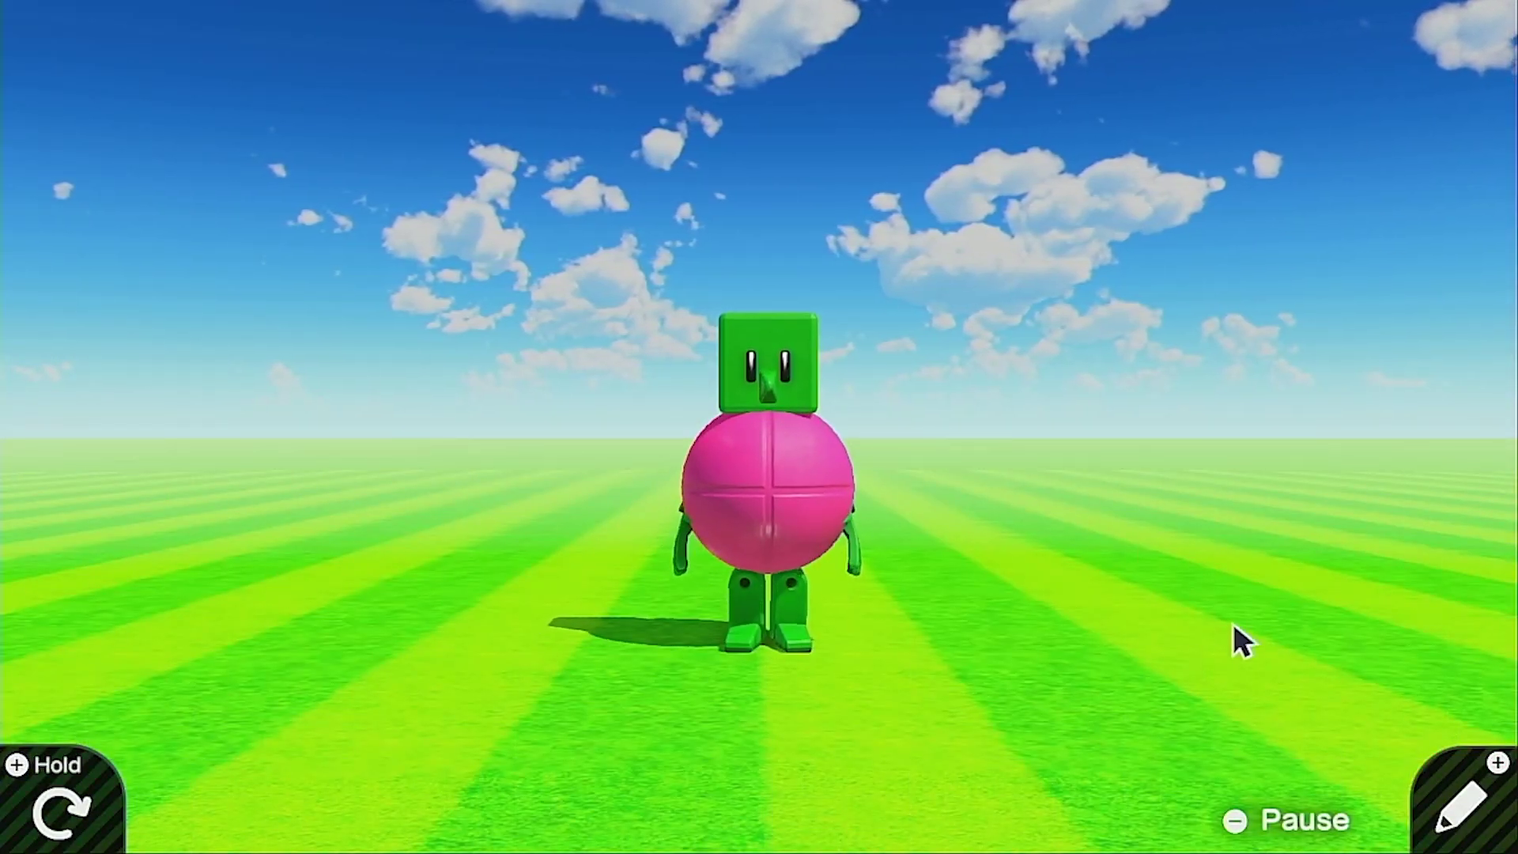
key(plus)
key(plus)
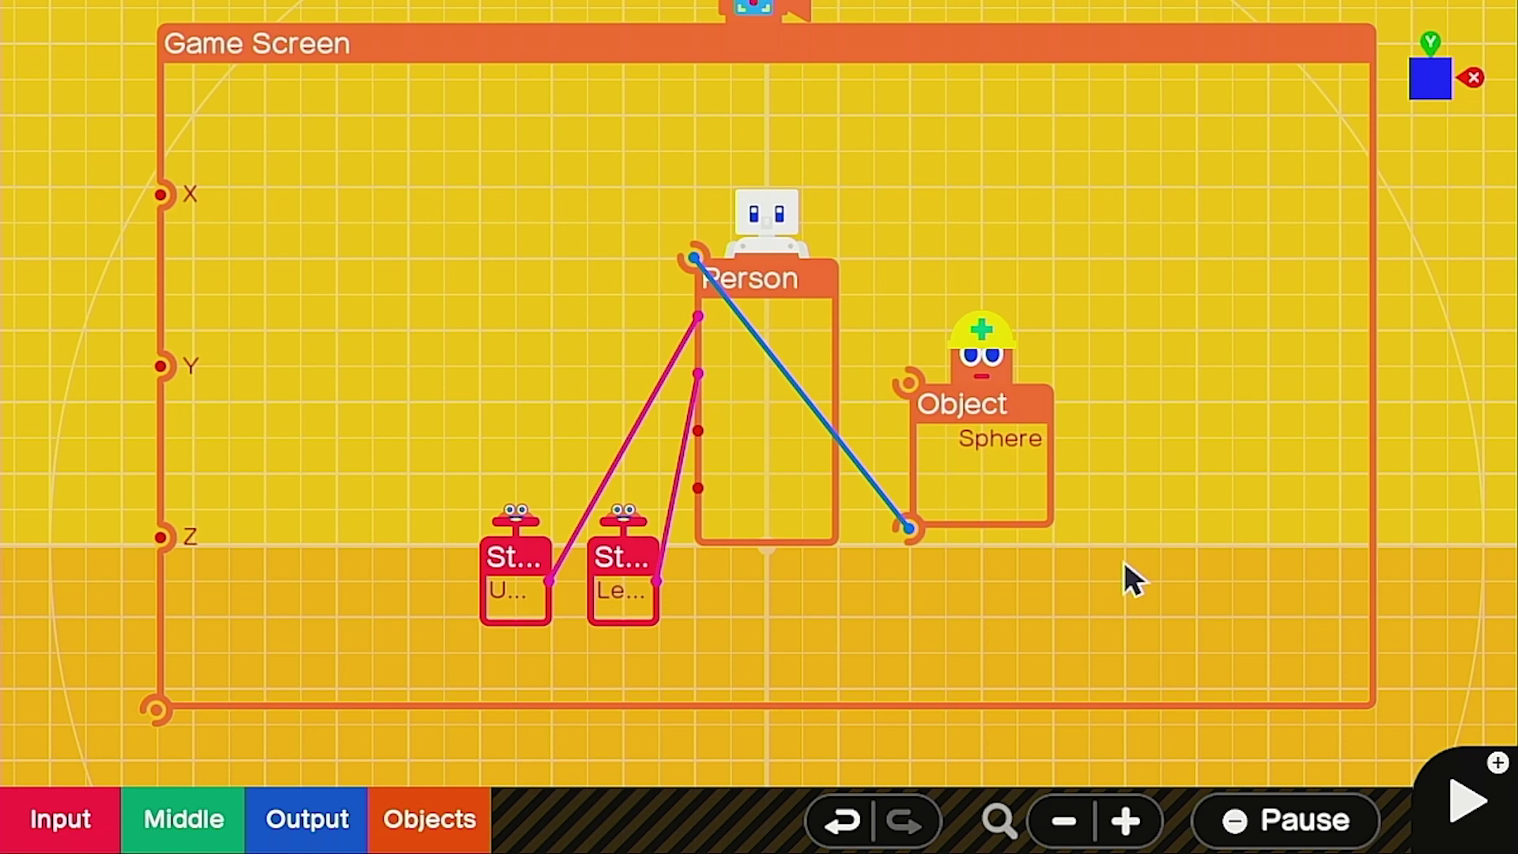
Move the shield texture outside the game screen frame, beside the sphere object, and connect it to the sphere.
drag(1080, 757, 1012, 415)
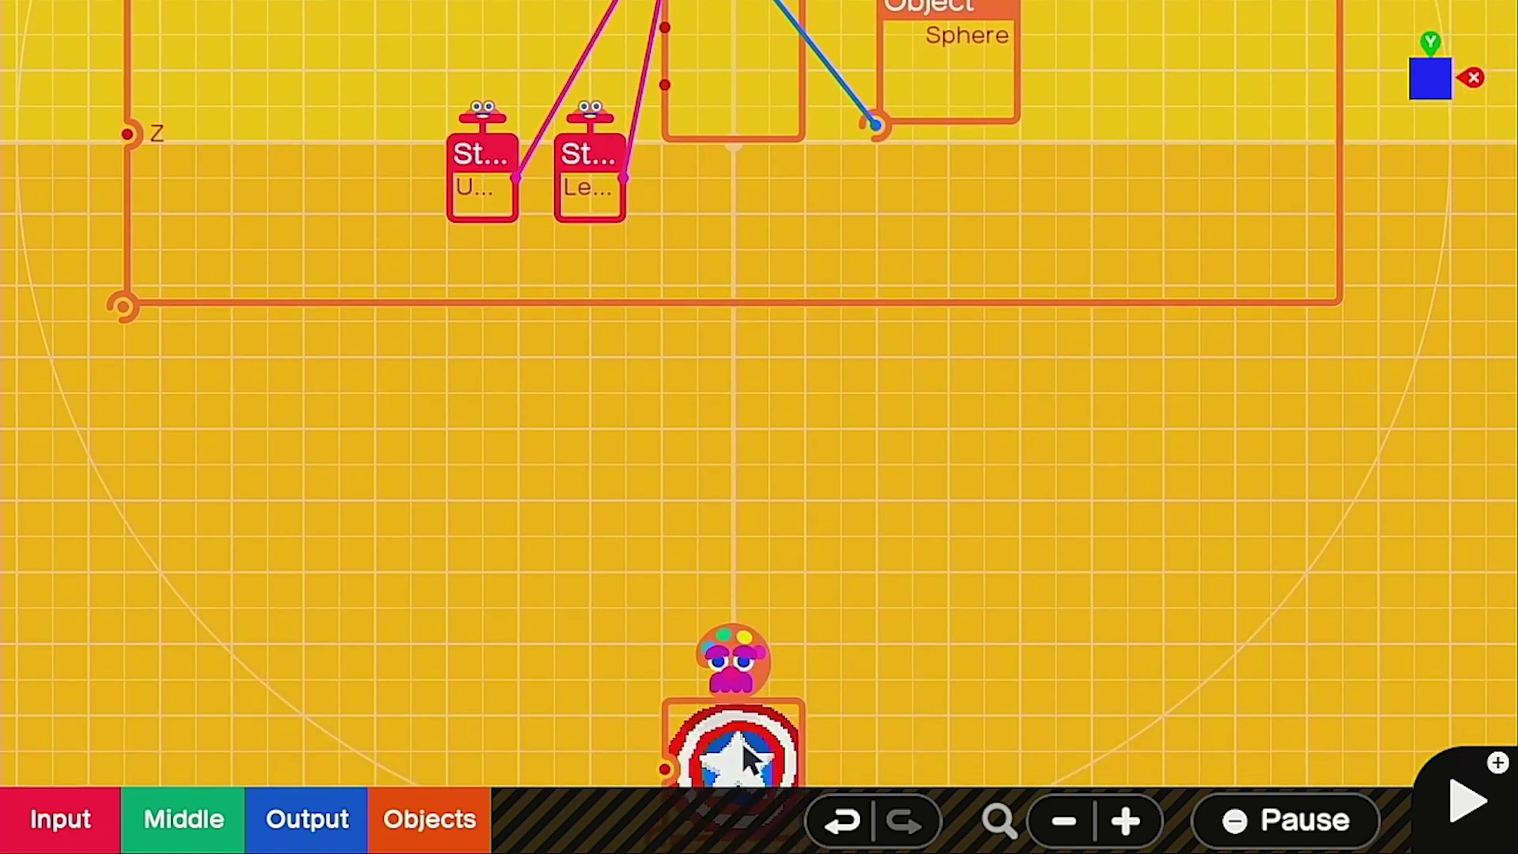
drag(743, 755, 1319, 326)
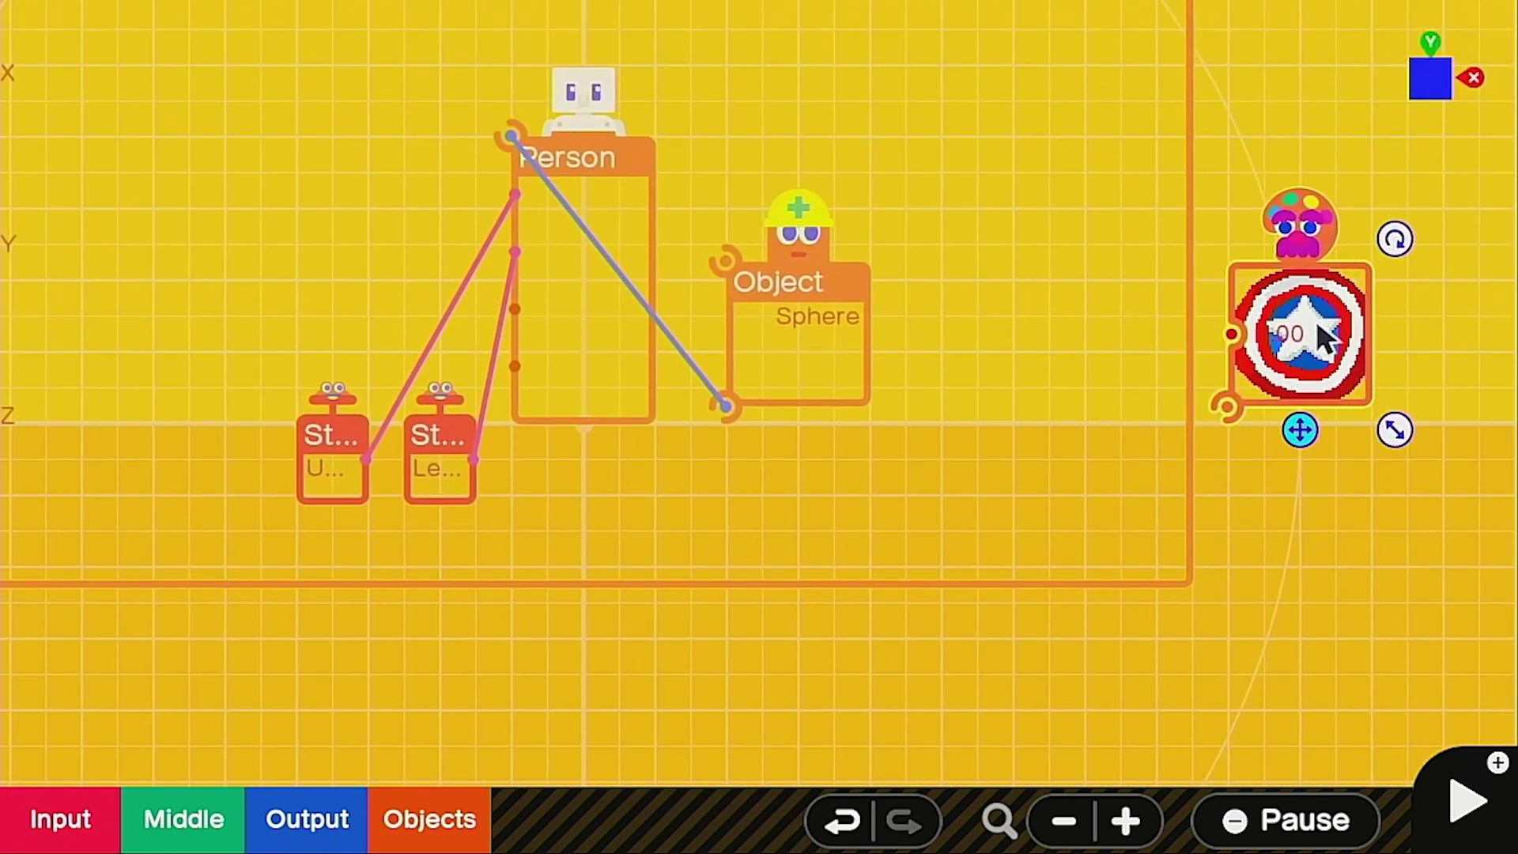
drag(1225, 401, 723, 269)
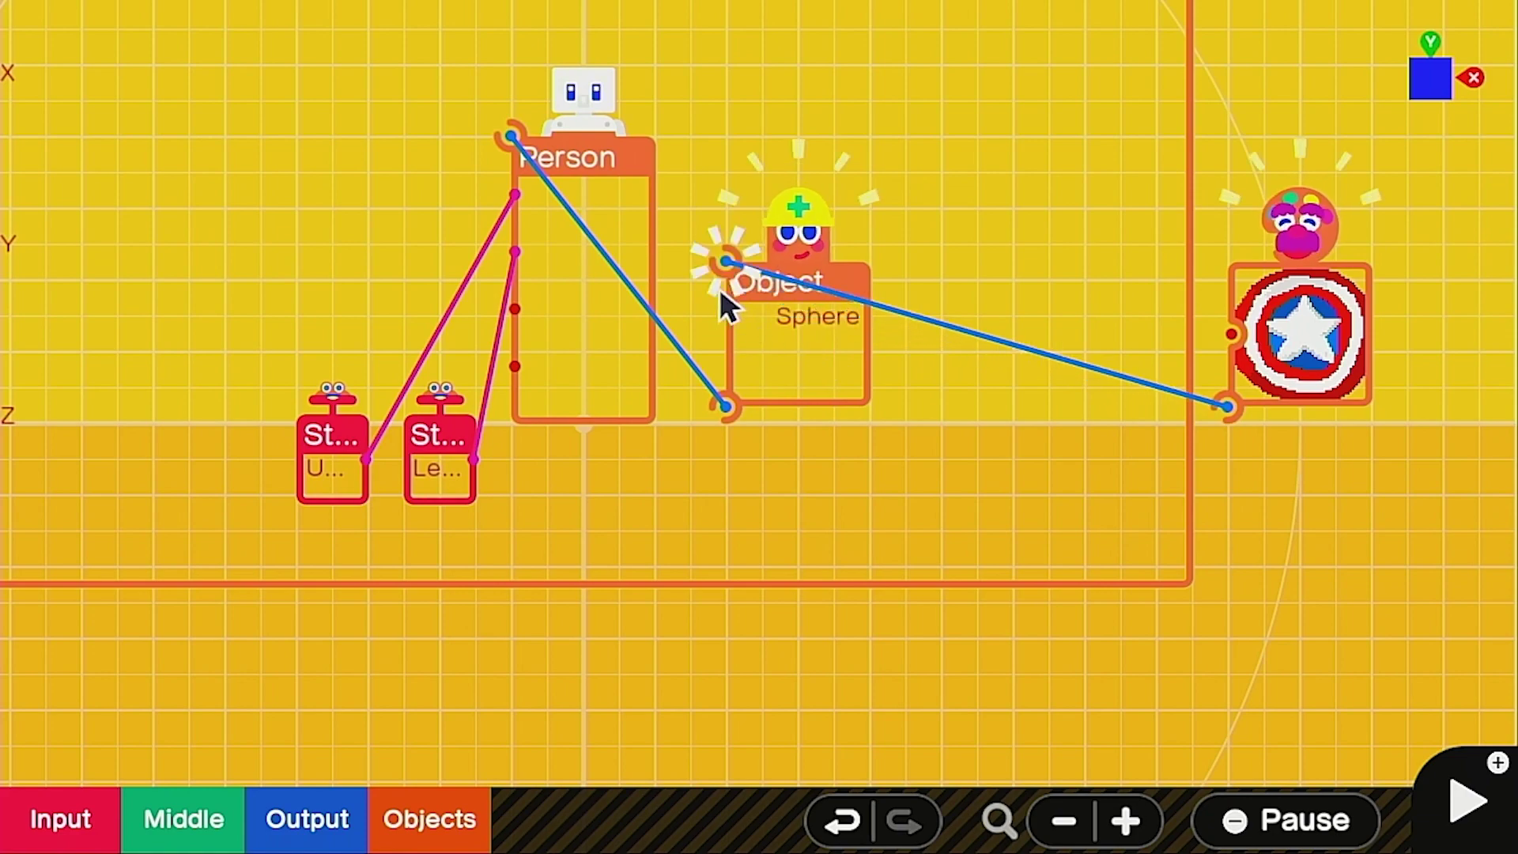
Open the shield texture's settings and test-run the game to check the shield on the sphere.
click(1335, 334)
click(1181, 490)
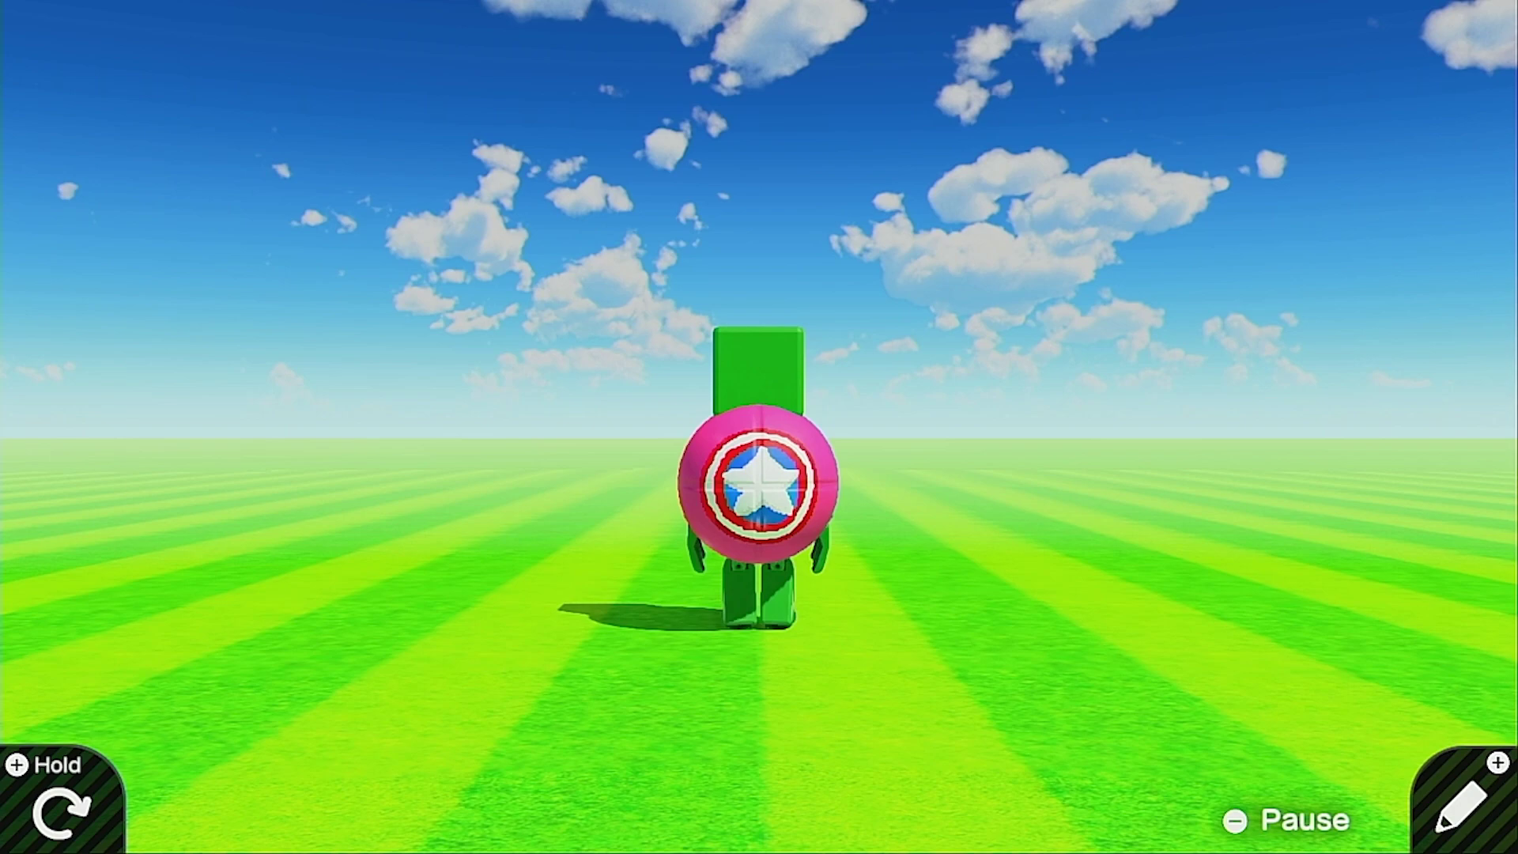
key(plus)
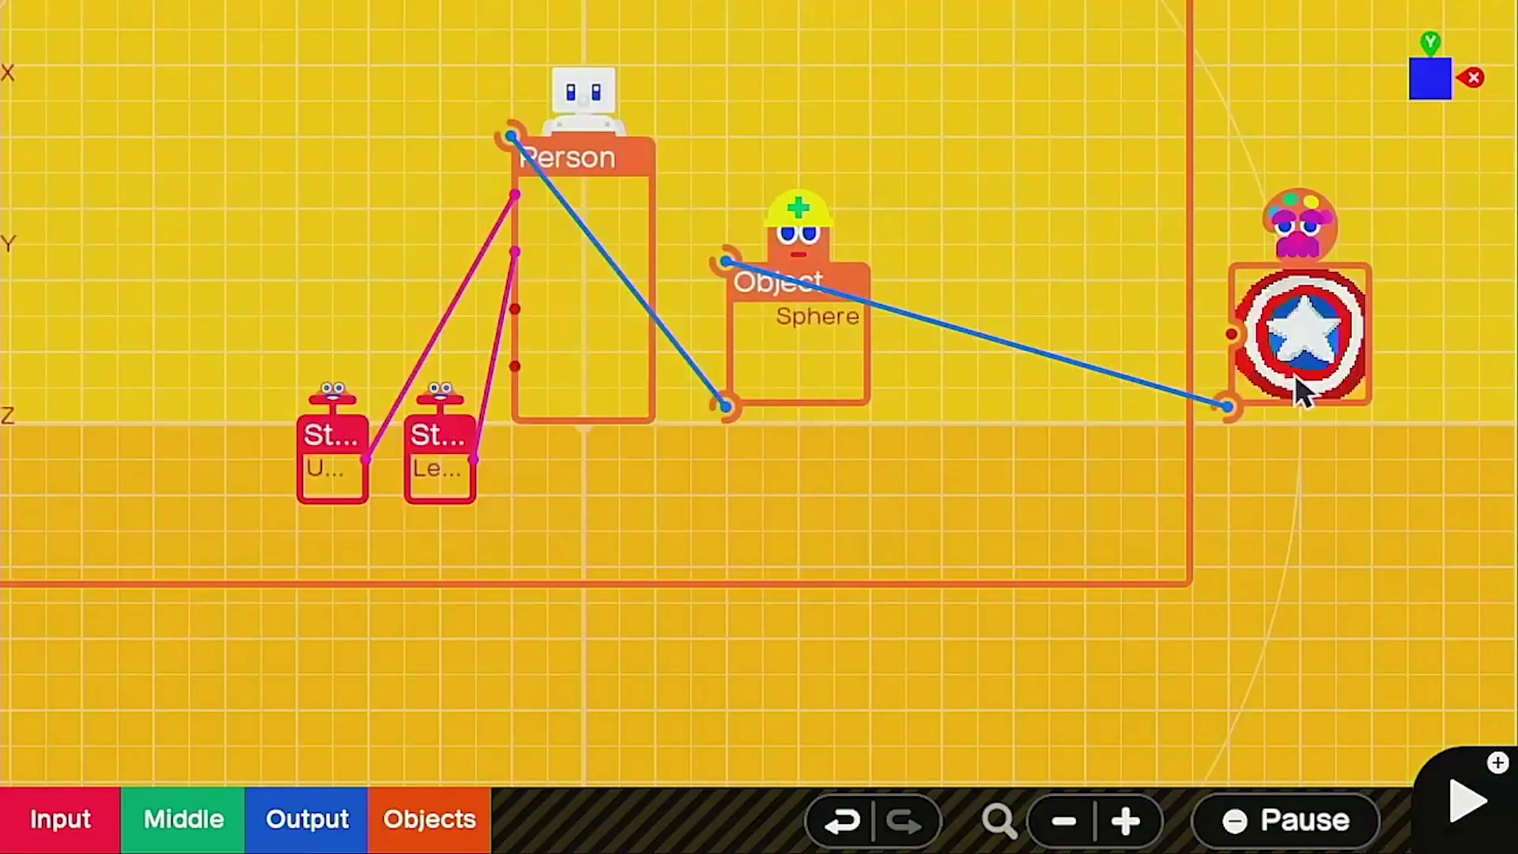
Duplicate the shield texture and place the copy next to the original, on the side away from the sphere.
click(1308, 324)
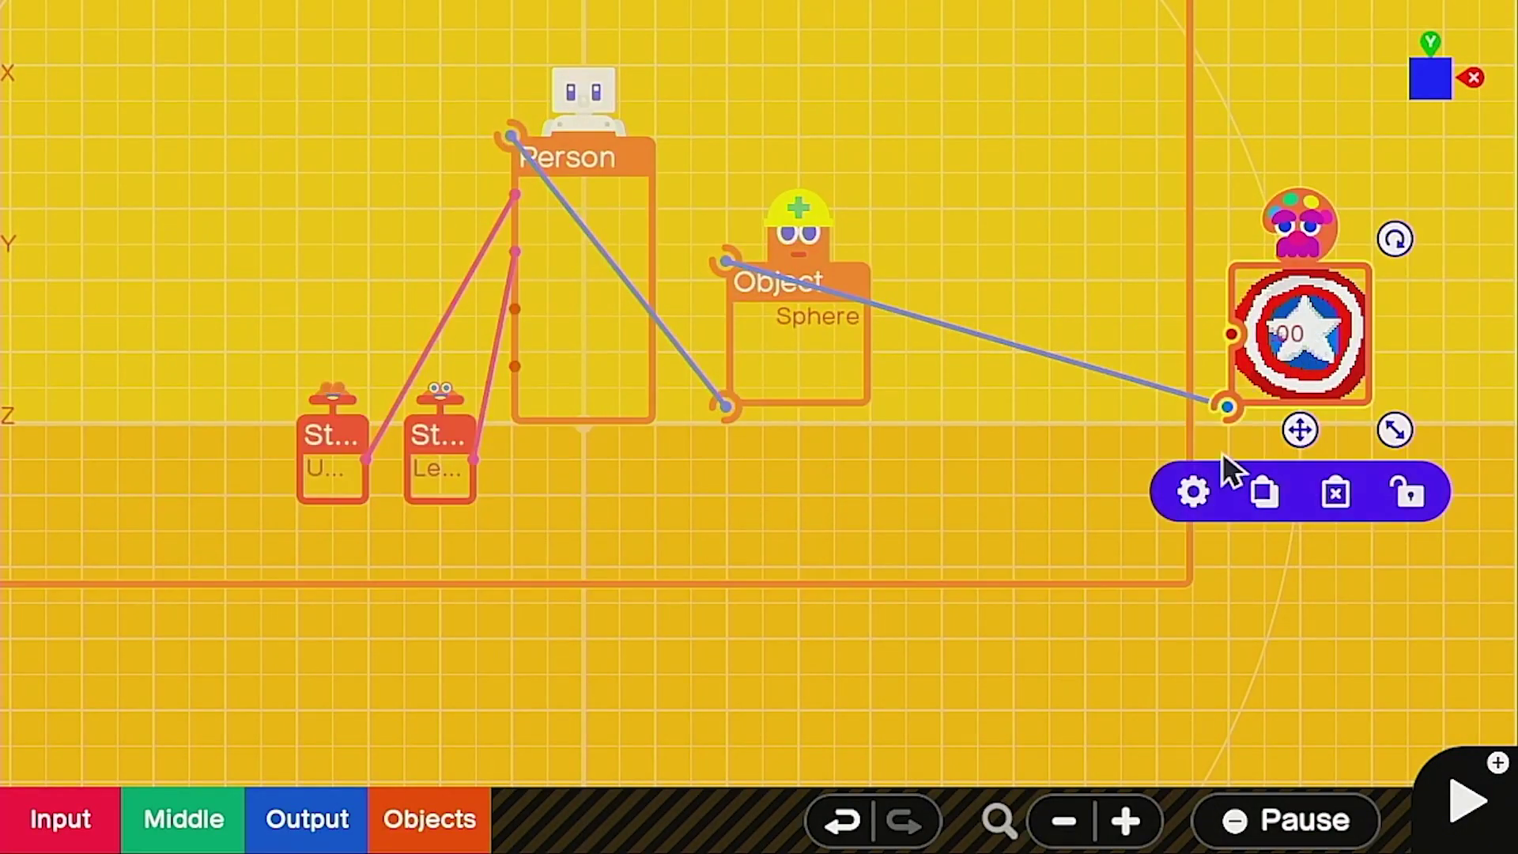
click(1263, 493)
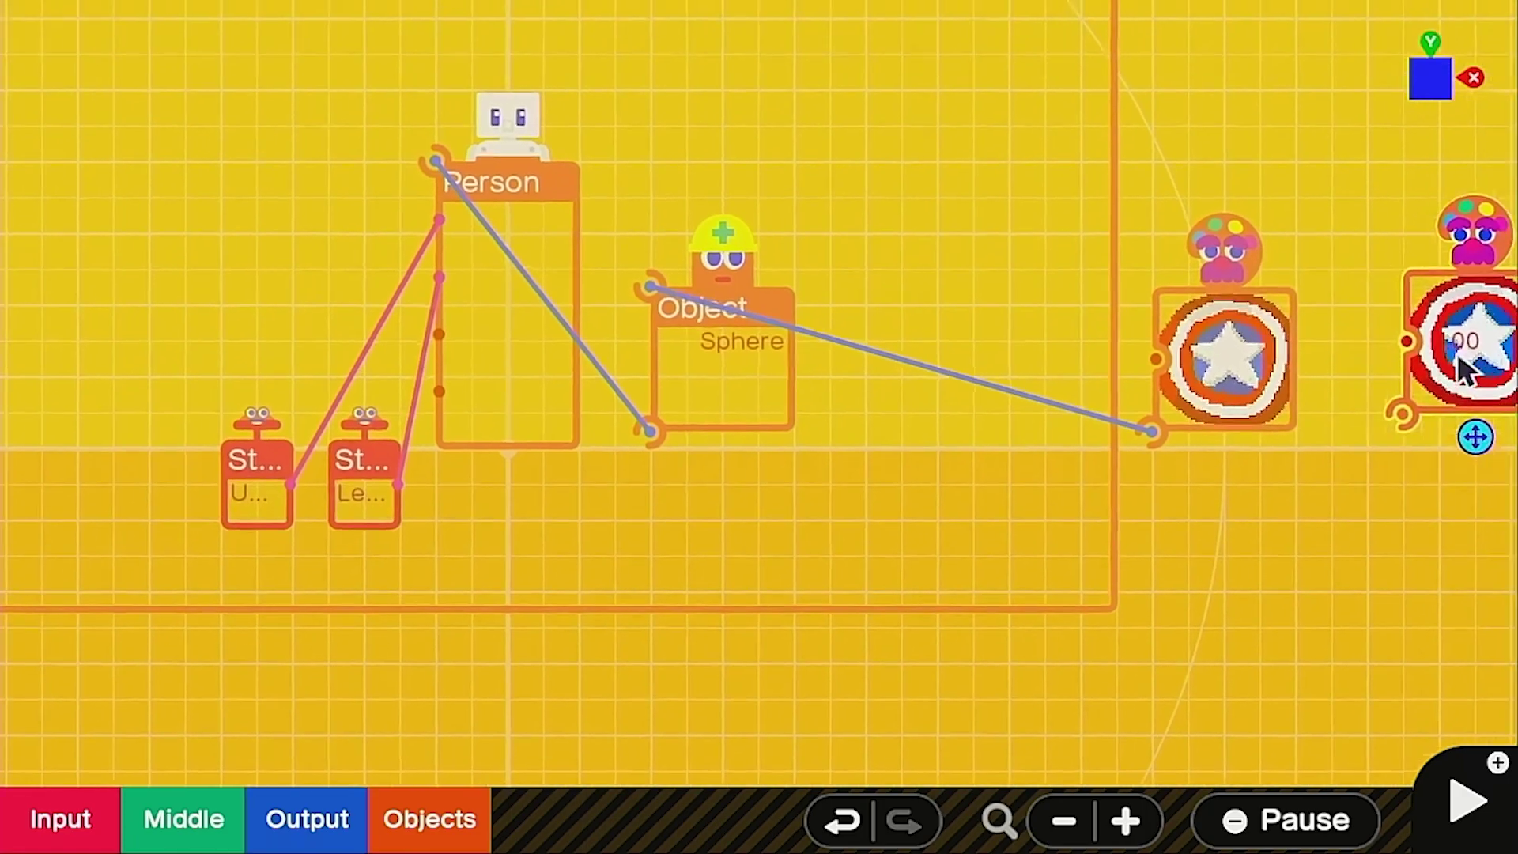
click(1458, 352)
Set the duplicate shield's texture face to Z− and connect it to the sphere object.
click(1359, 501)
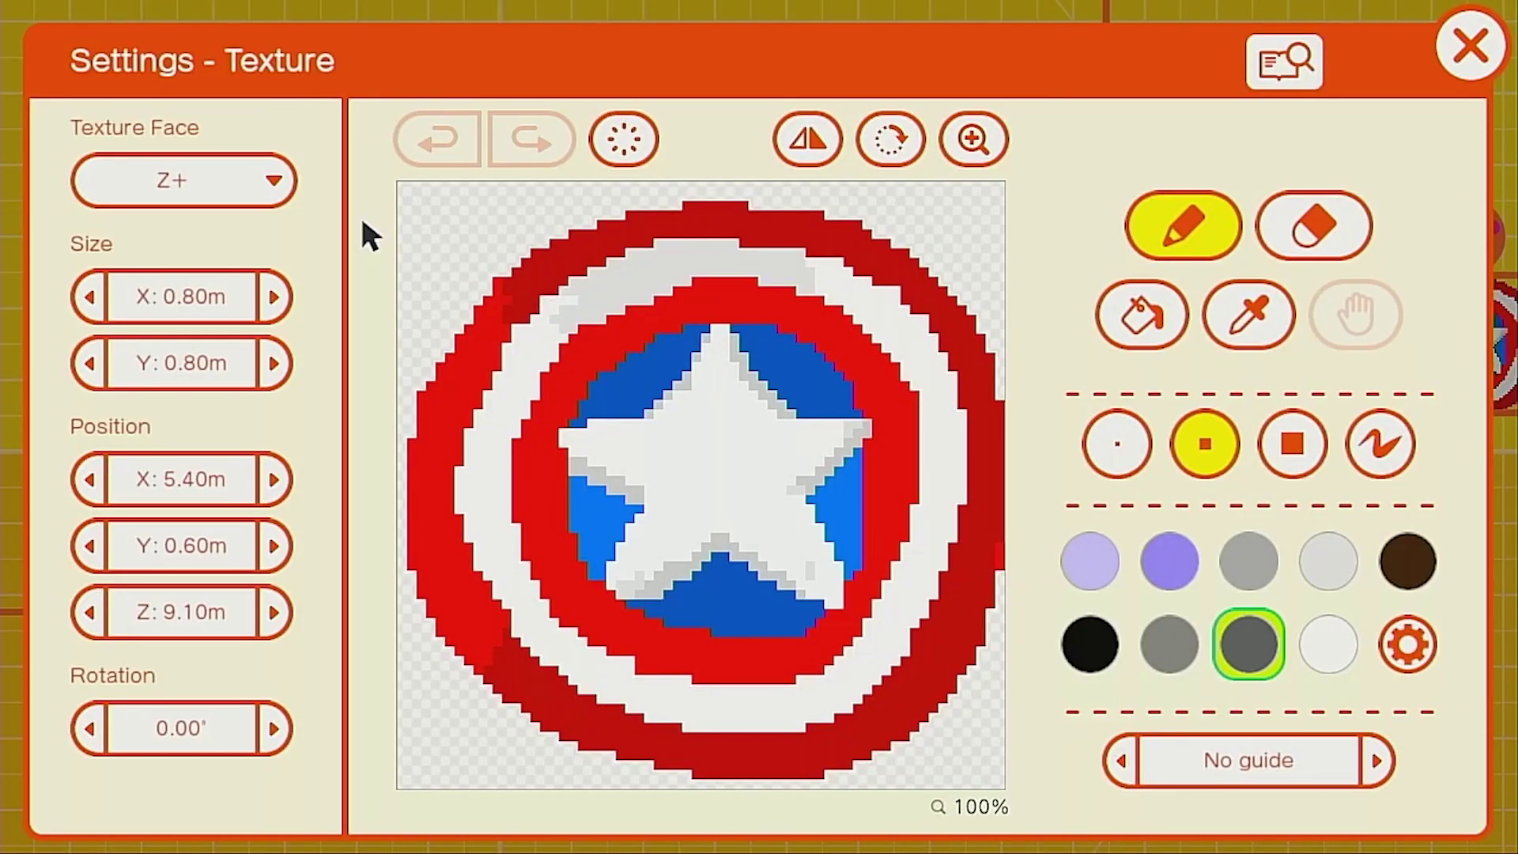
click(136, 198)
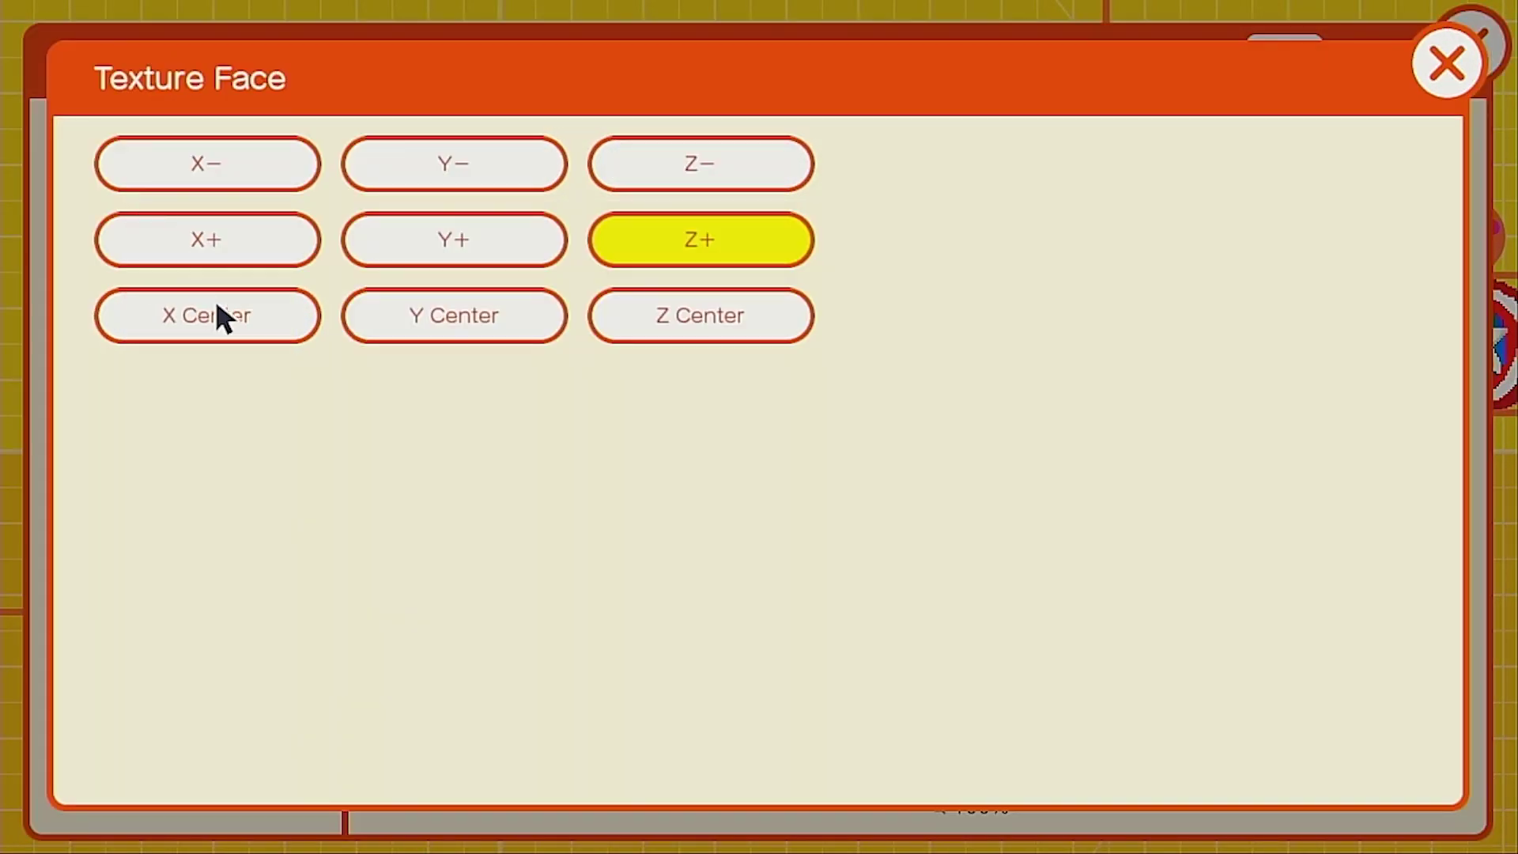
click(689, 173)
click(1443, 66)
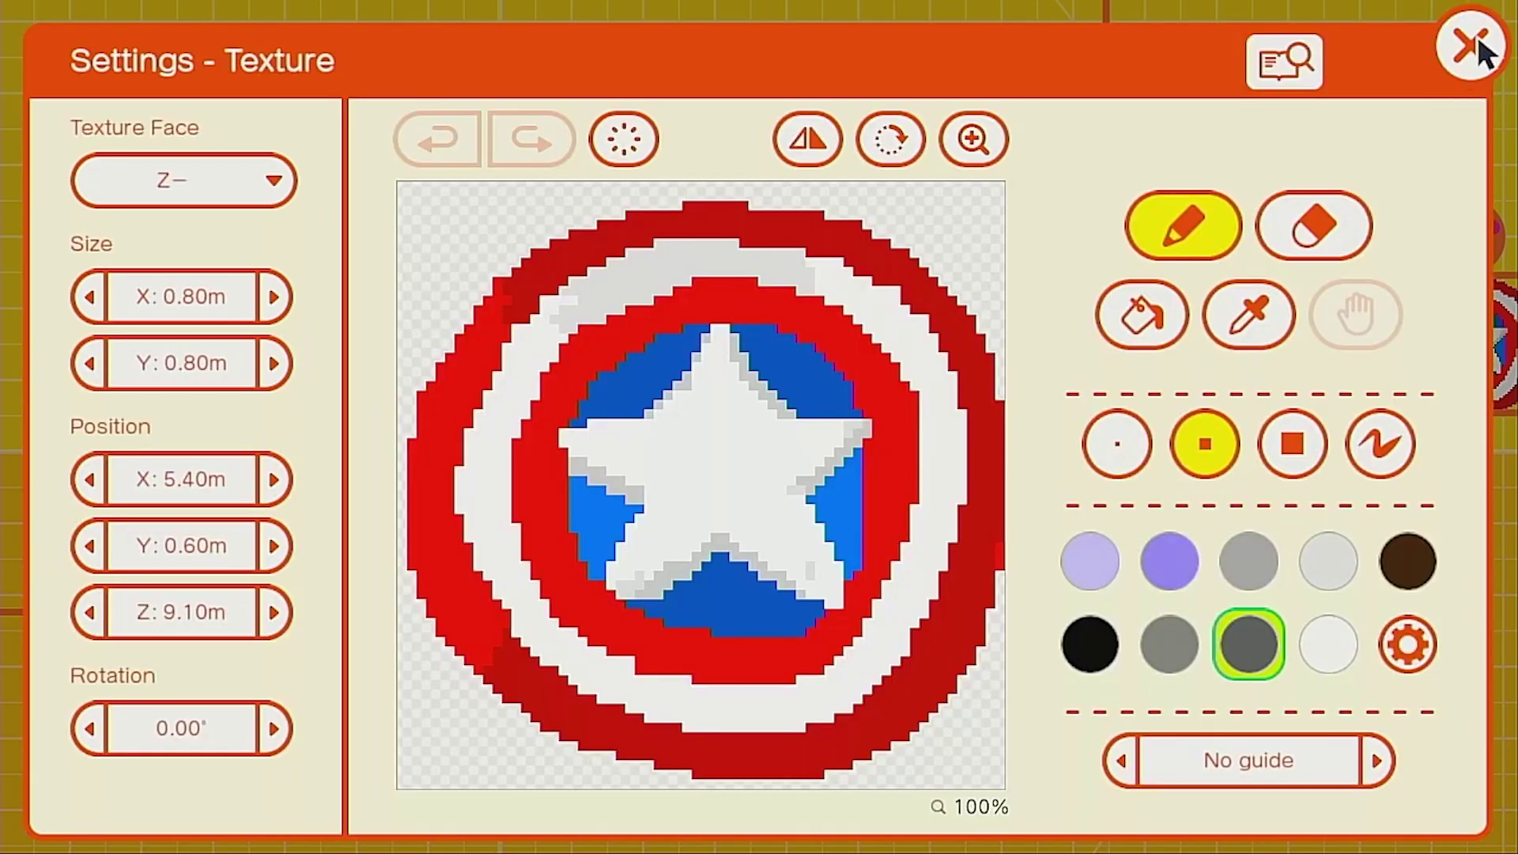
click(1475, 36)
drag(1288, 203, 1121, 254)
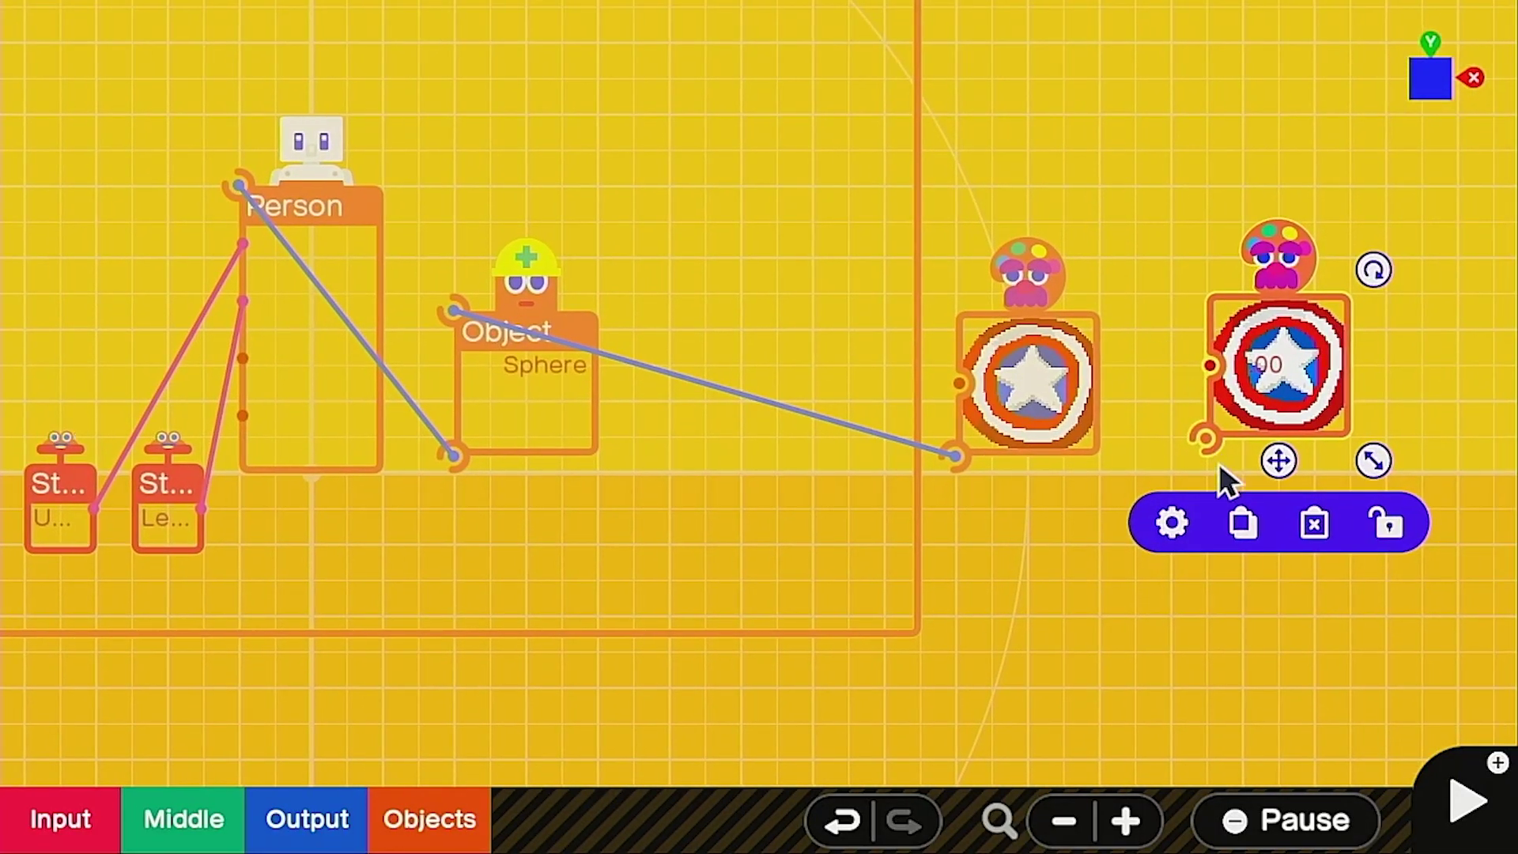
drag(1206, 440, 449, 325)
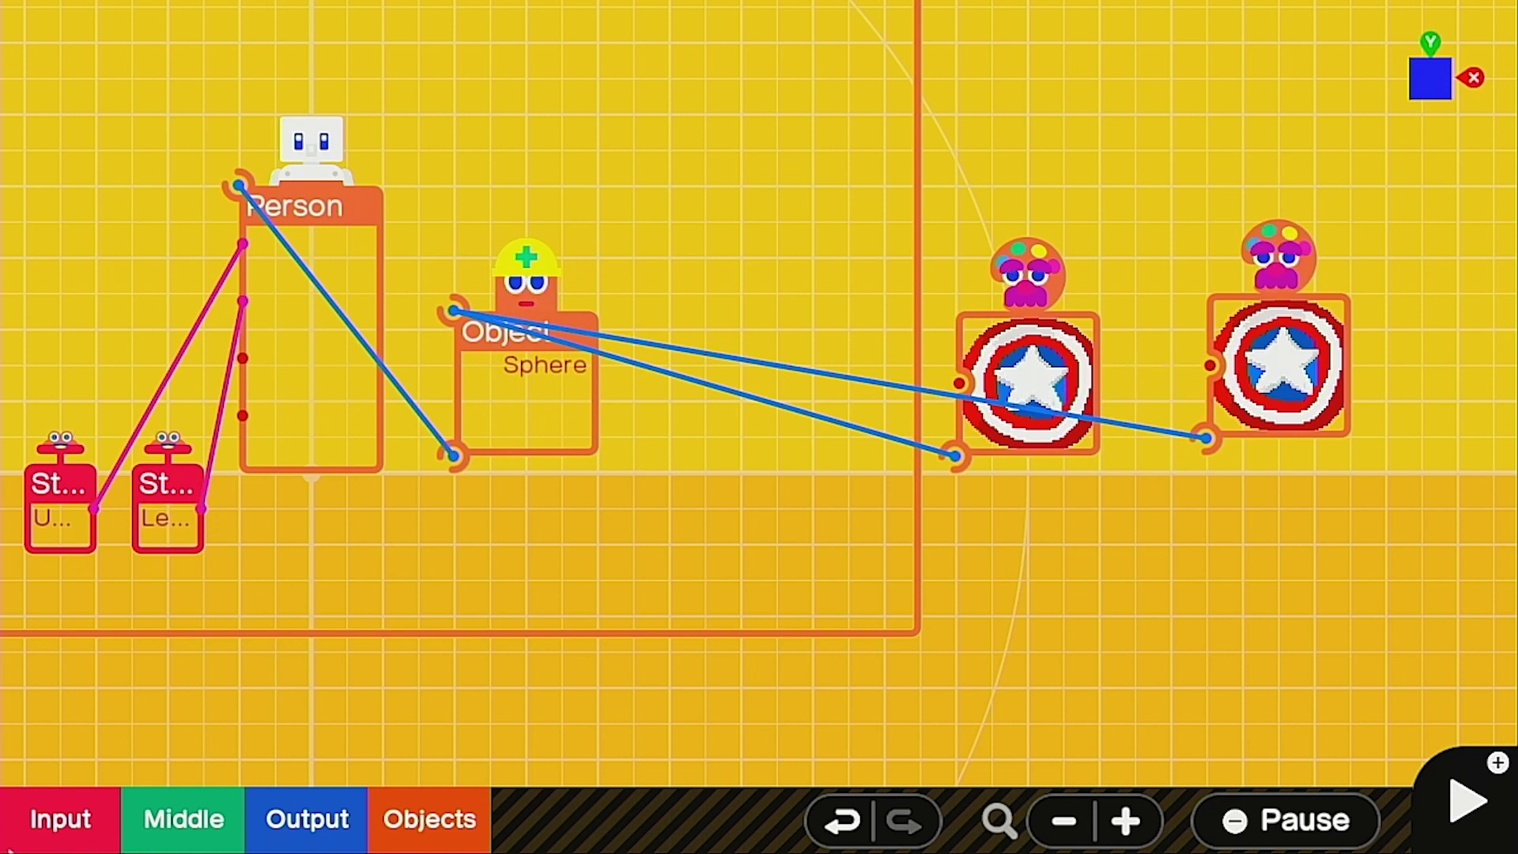
Add a ZR button nodon above the duplicate shield texture and connect its output to that texture.
click(32, 842)
click(354, 466)
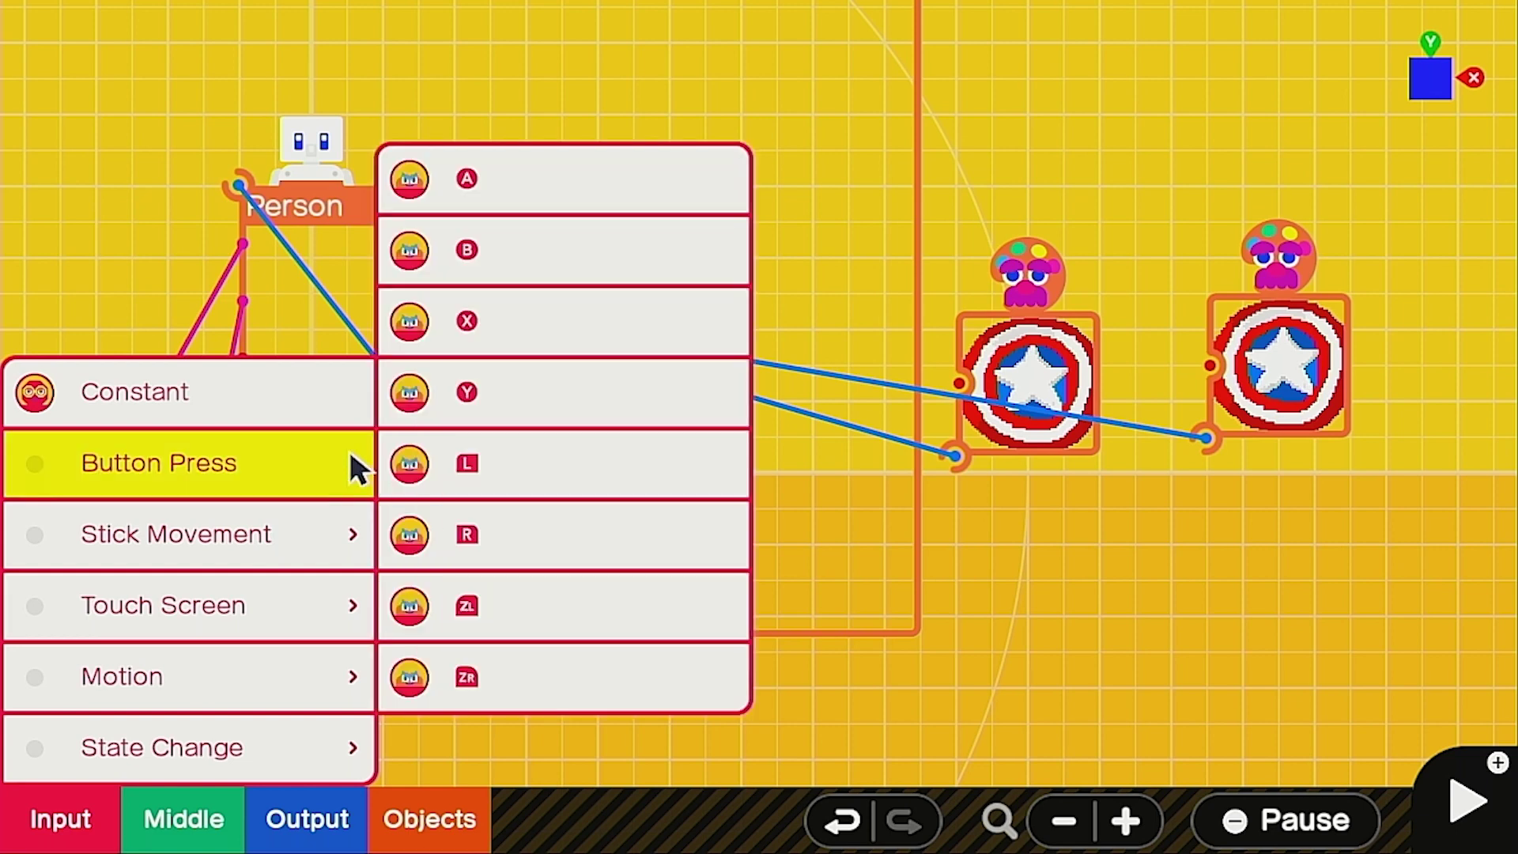
click(572, 687)
drag(751, 422, 1050, 96)
drag(1118, 132, 1214, 368)
drag(1069, 103, 1272, 111)
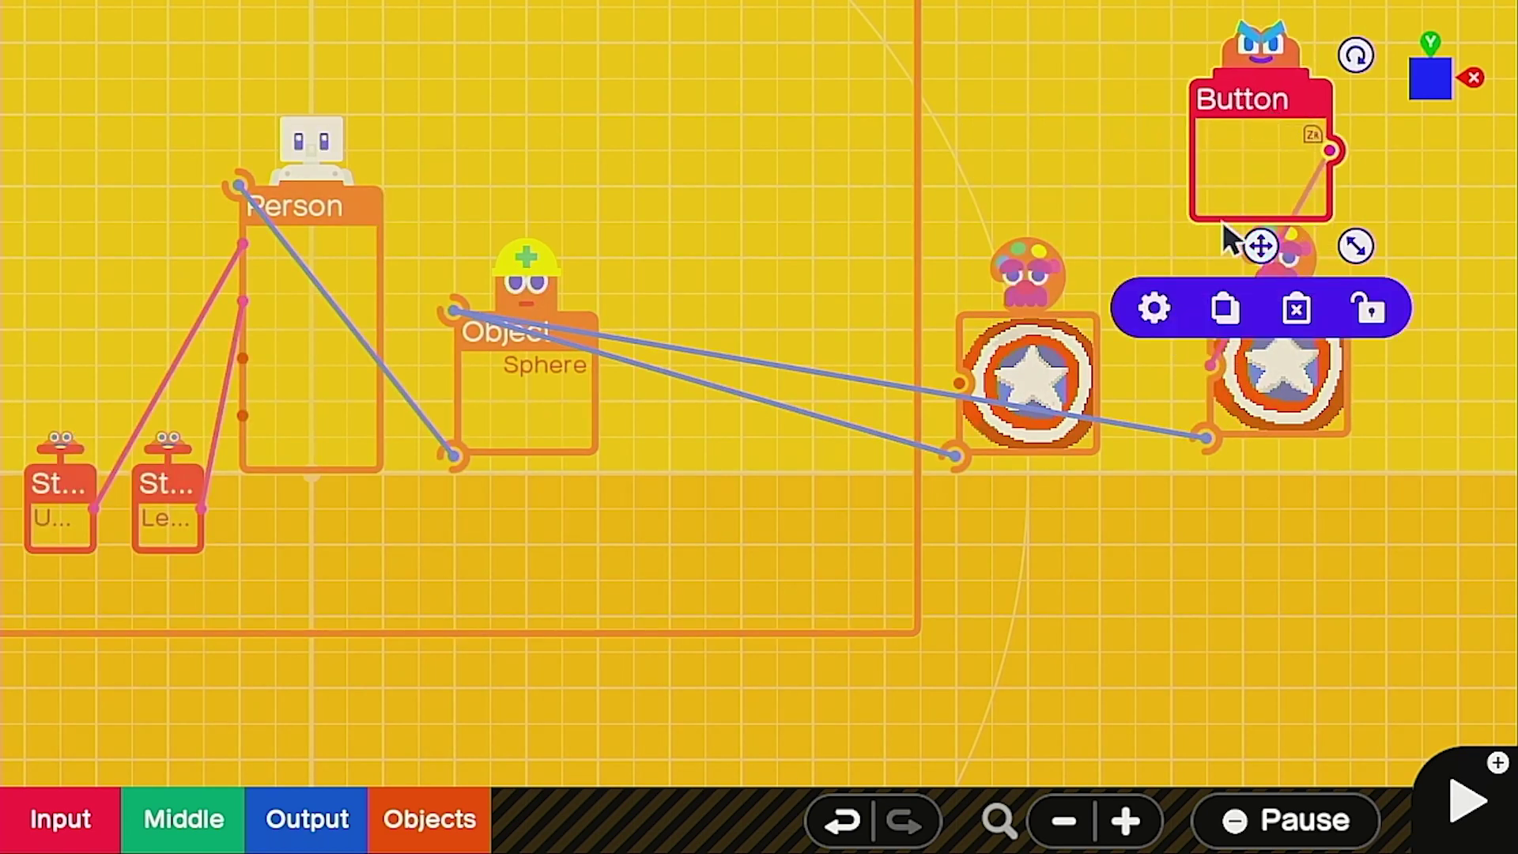
Add a NOT nodon above the original shield texture and wire it between the ZR button and that texture.
click(164, 843)
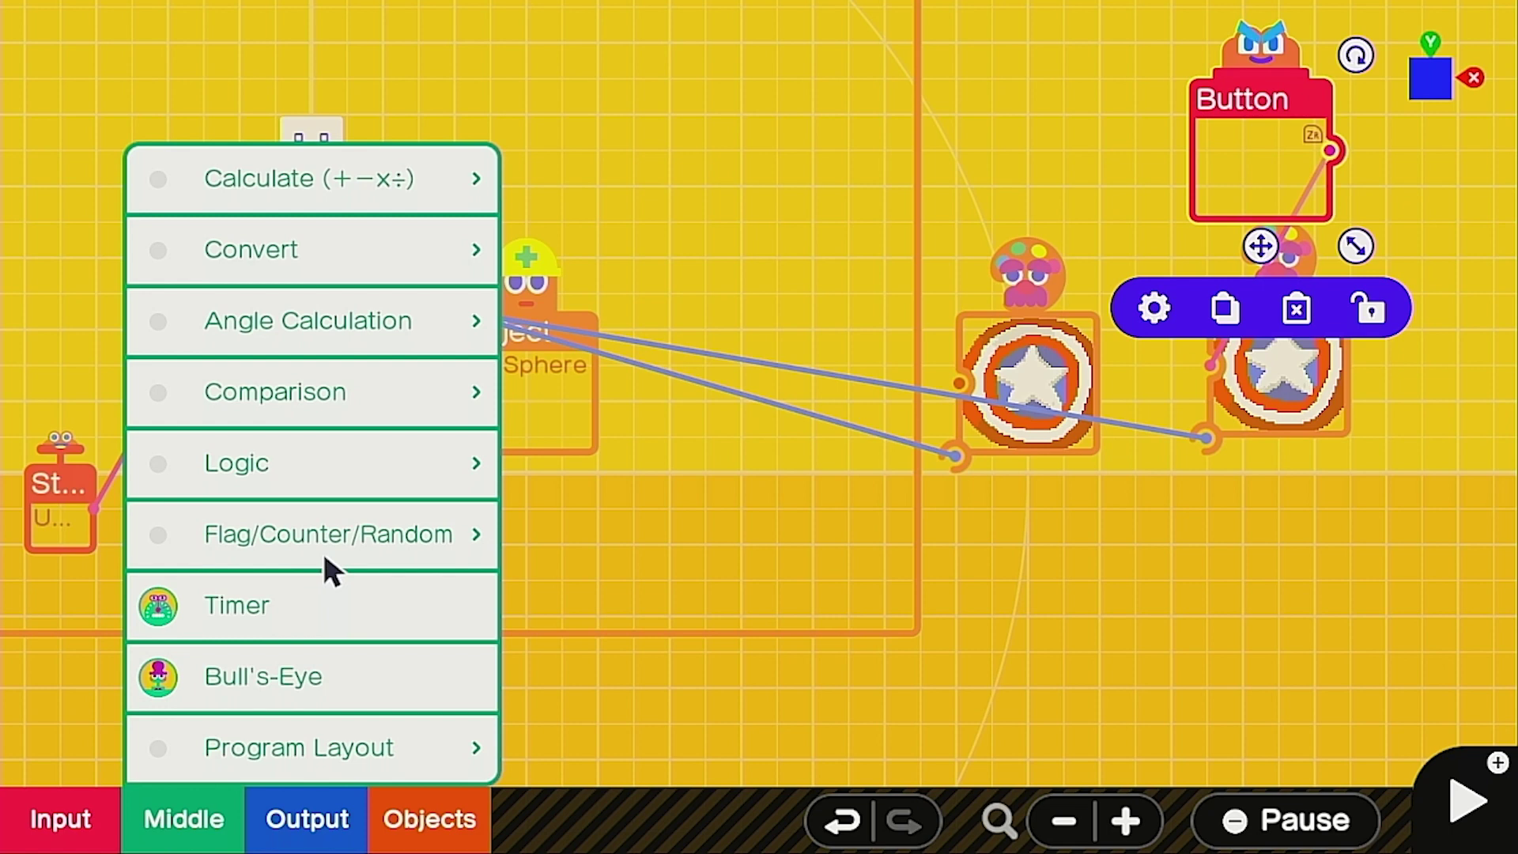
mouse_move(360, 460)
click(655, 526)
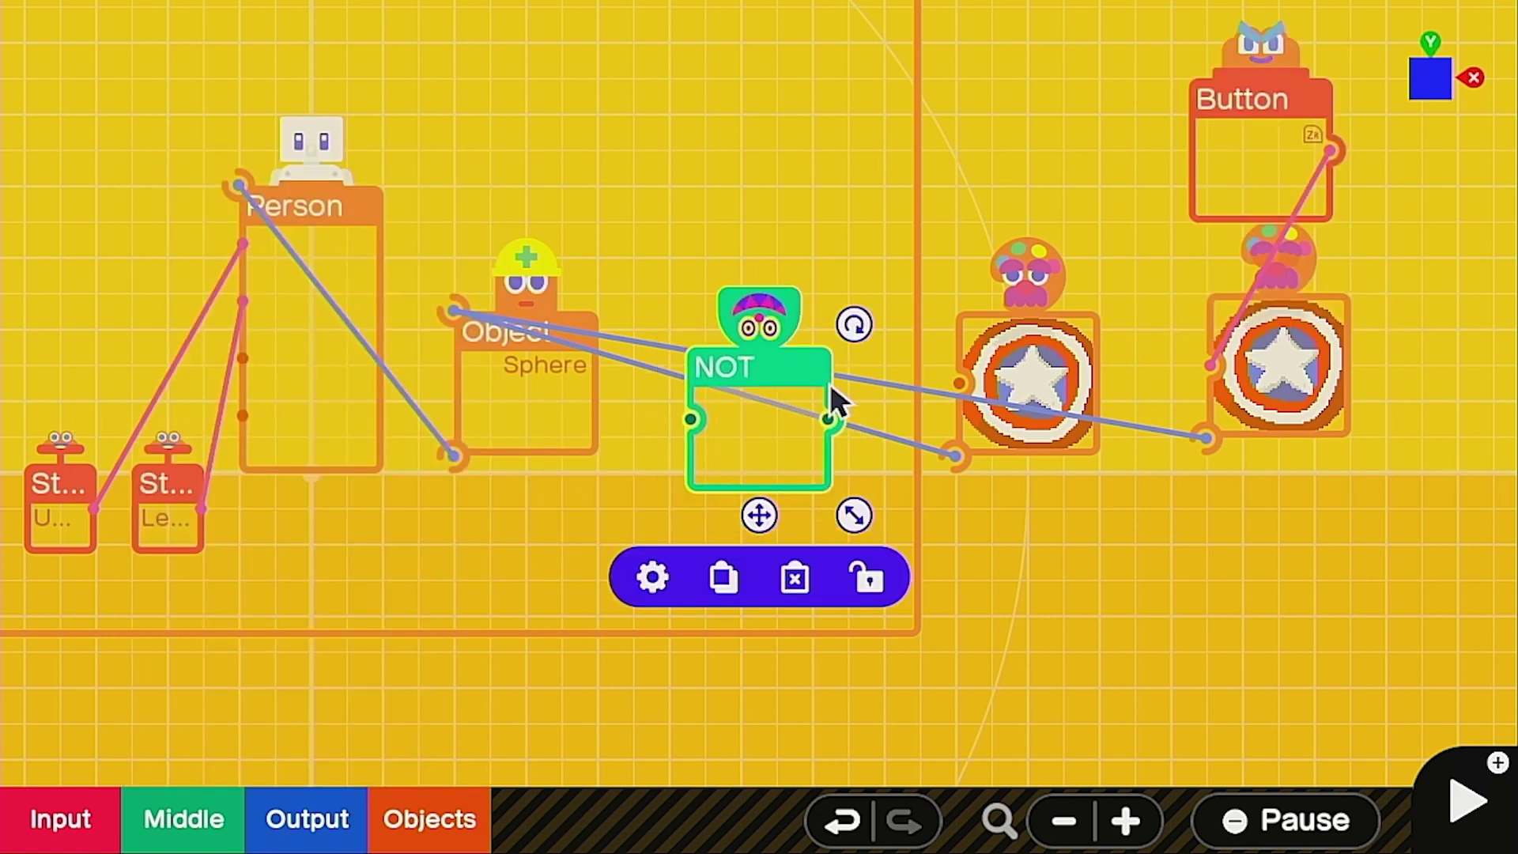
drag(791, 372, 1038, 71)
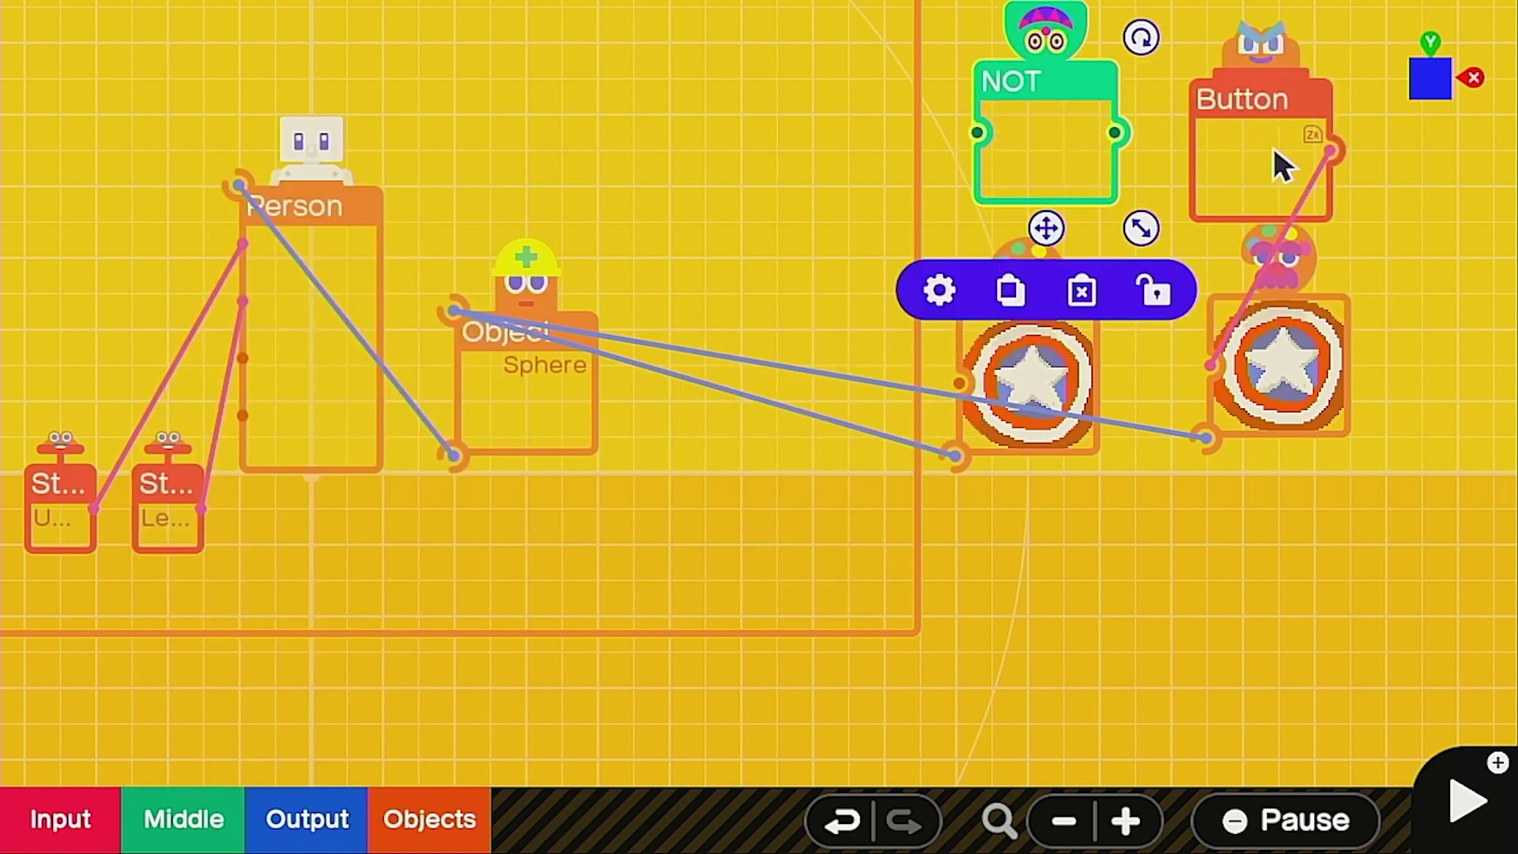
drag(1330, 152, 980, 132)
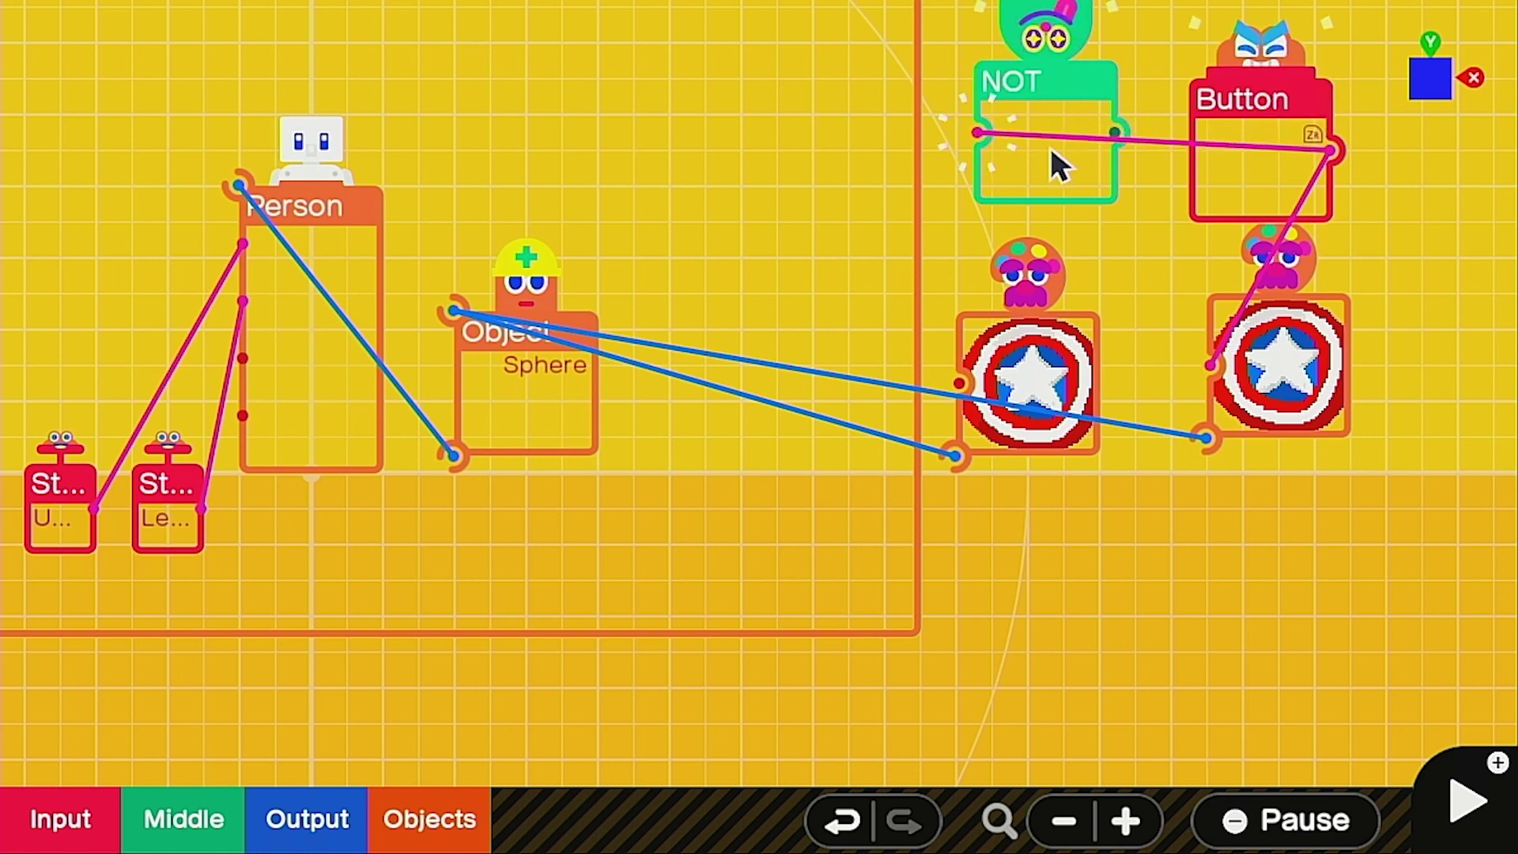
drag(1115, 132, 981, 419)
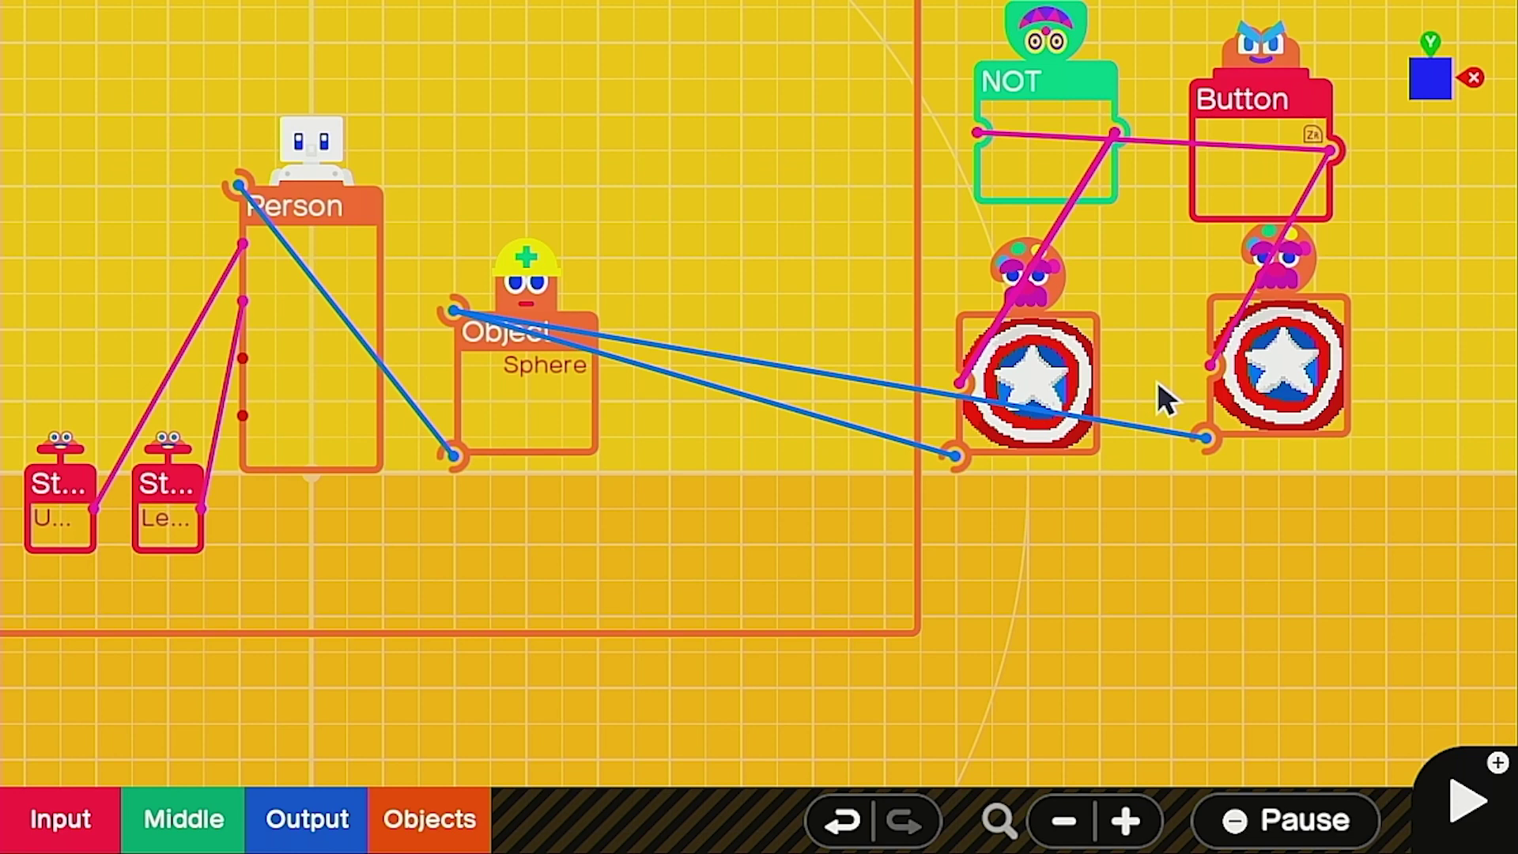
Test in the game how the shield switches sides with the ZR button while the person walks and turns.
key(plus)
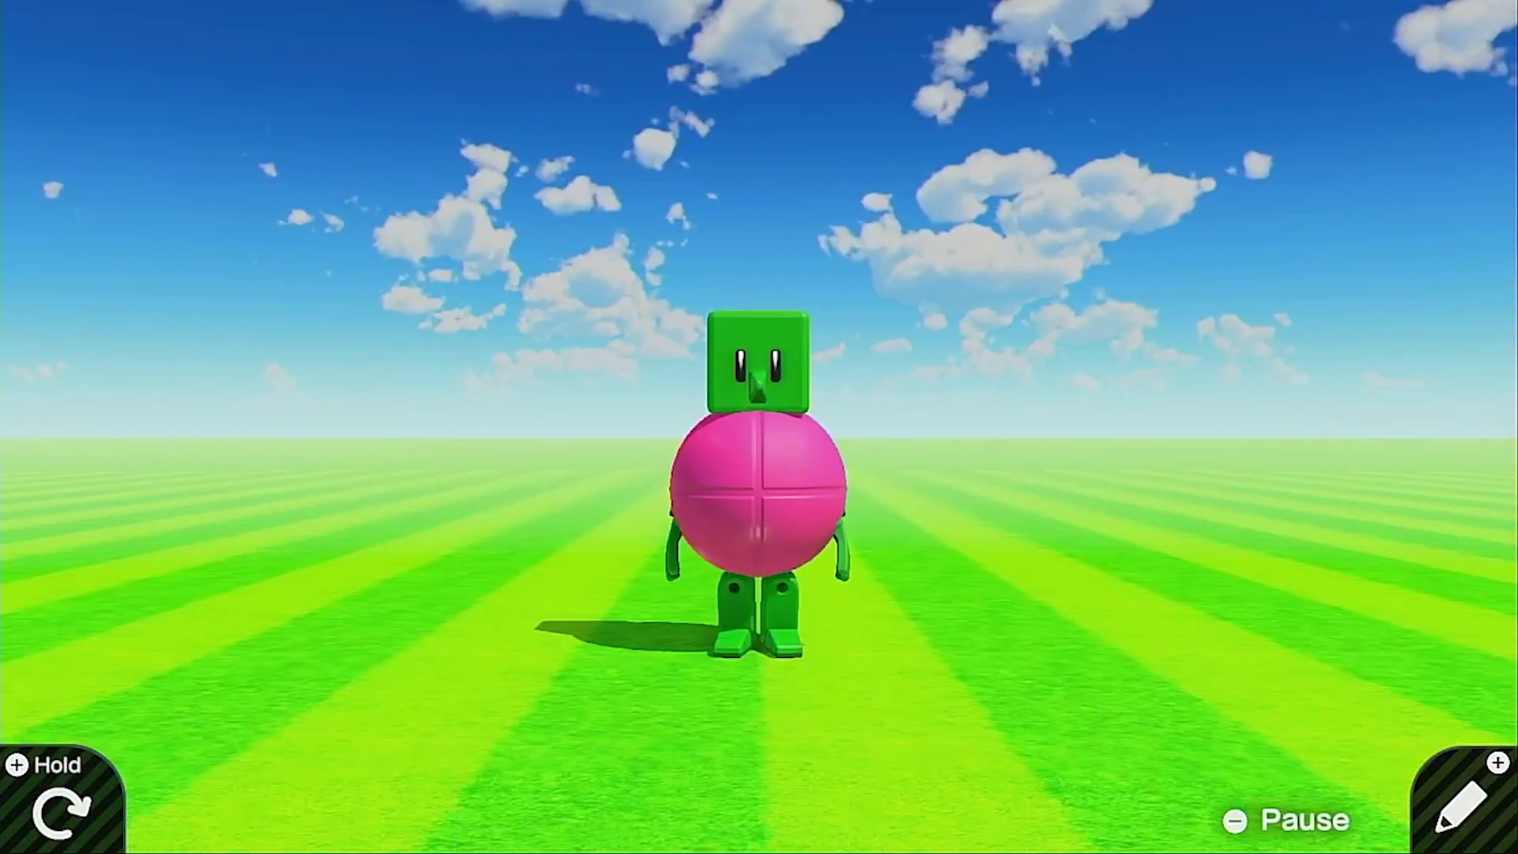
key(a)
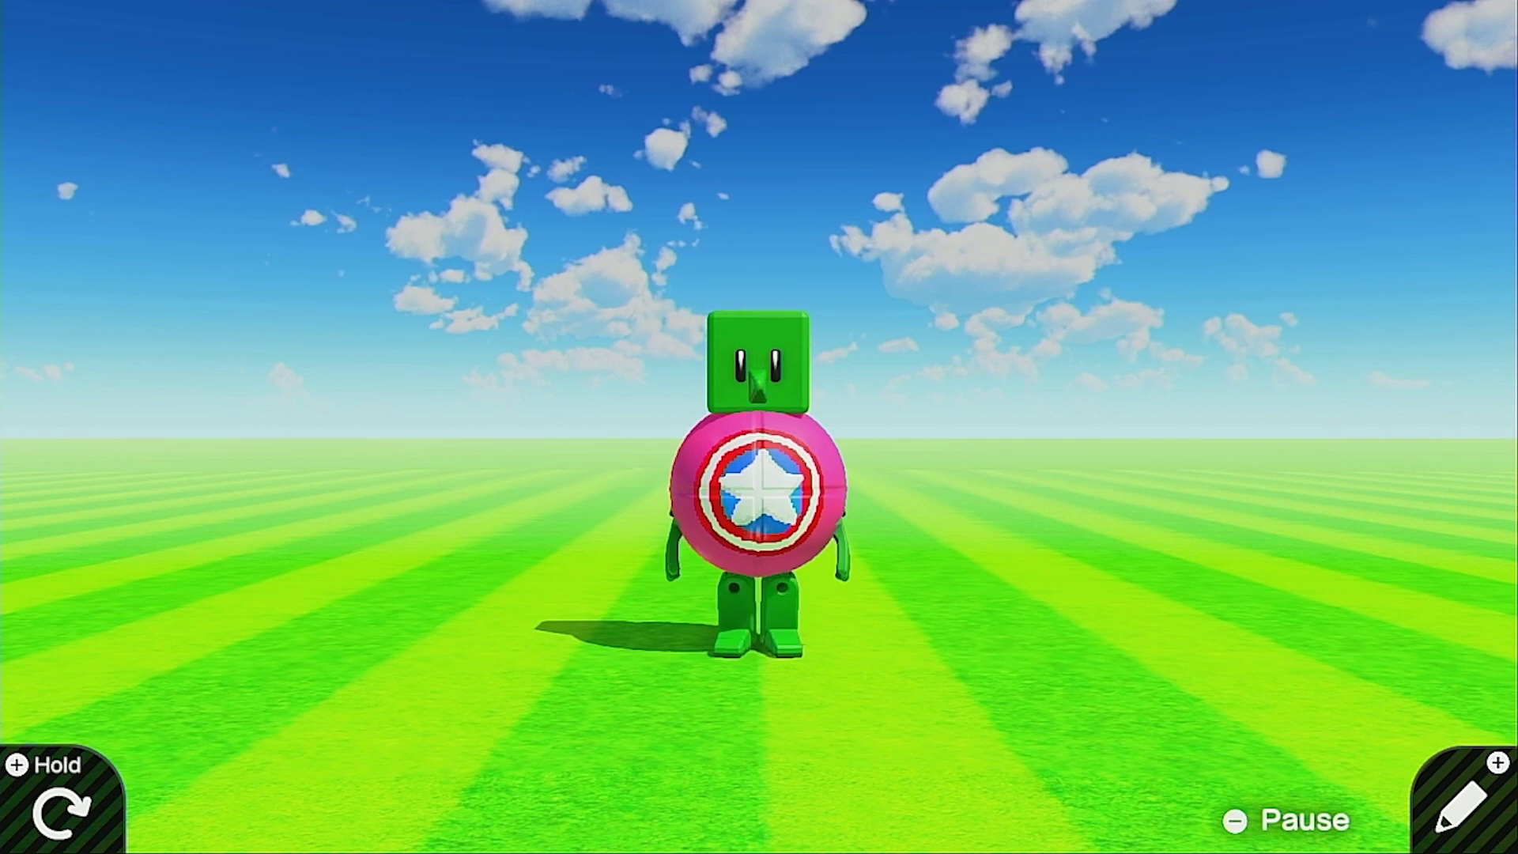
key(Left)
key(Up)
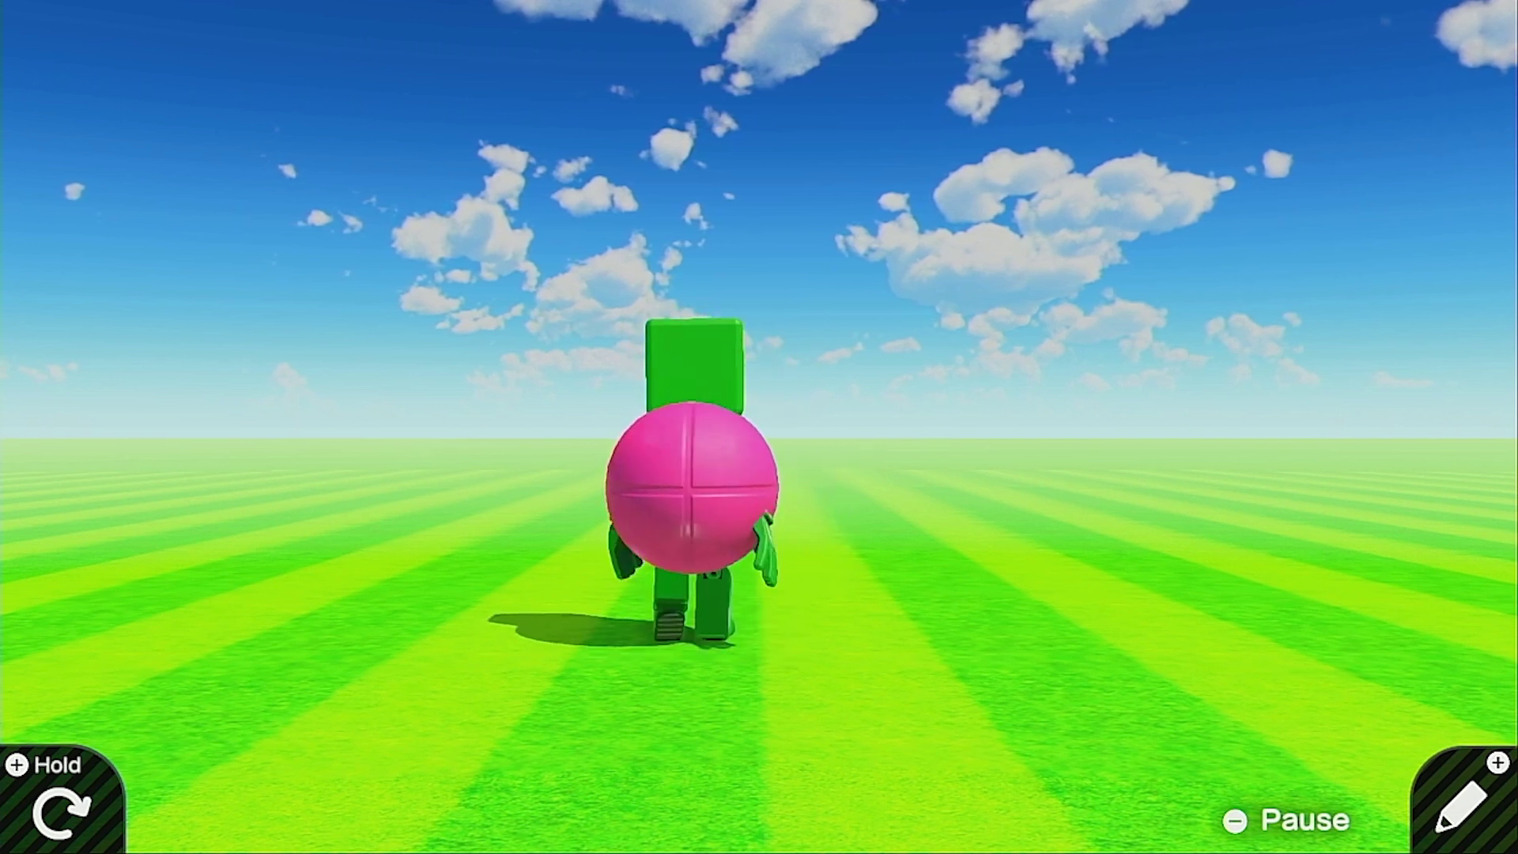
key(Down)
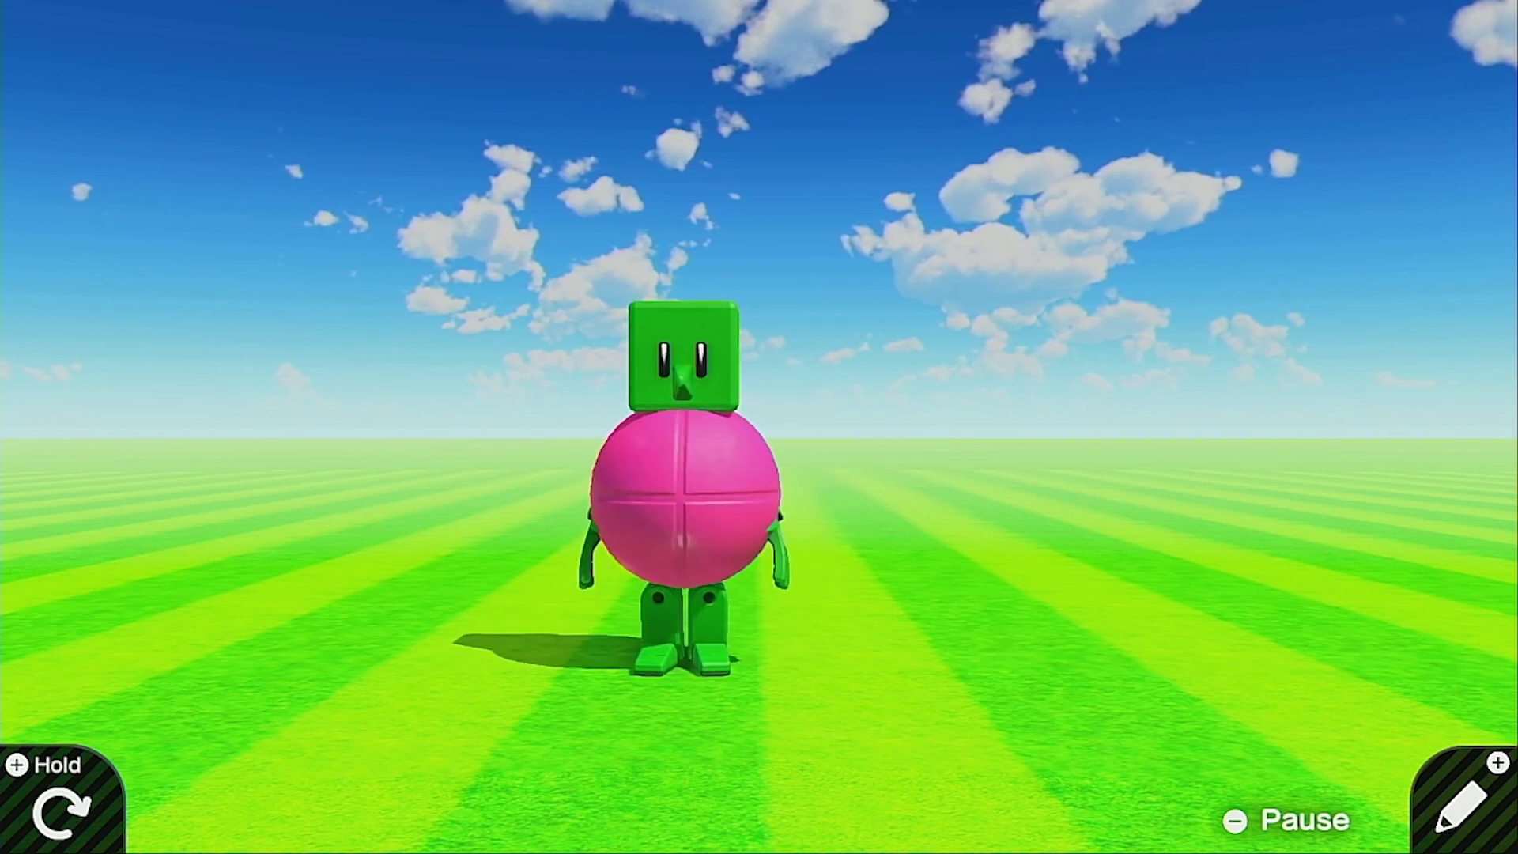
click(1463, 747)
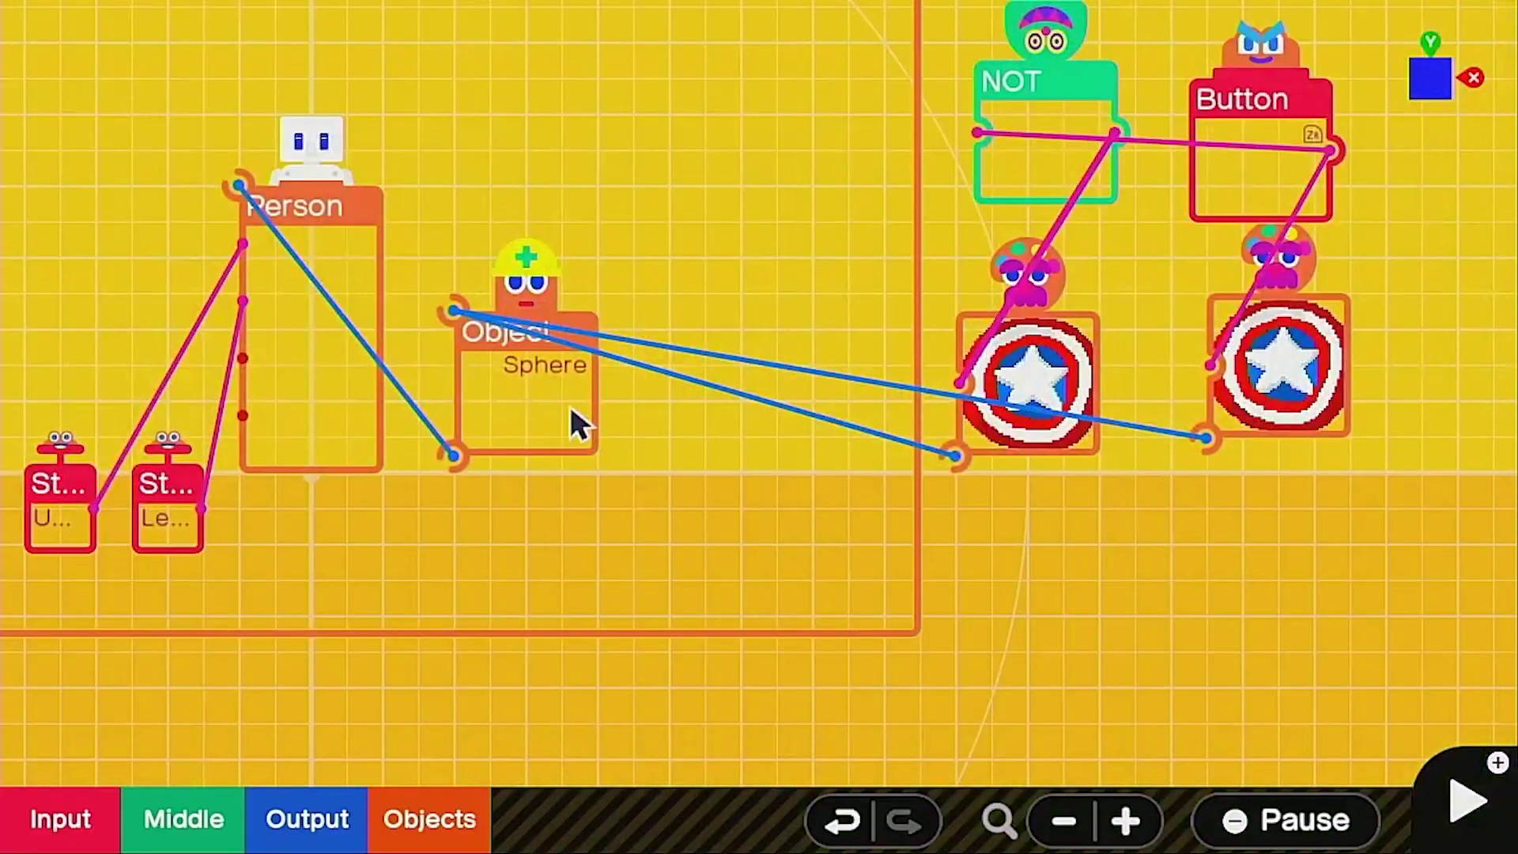
Turn off the sphere object's Visible property.
click(536, 409)
click(419, 540)
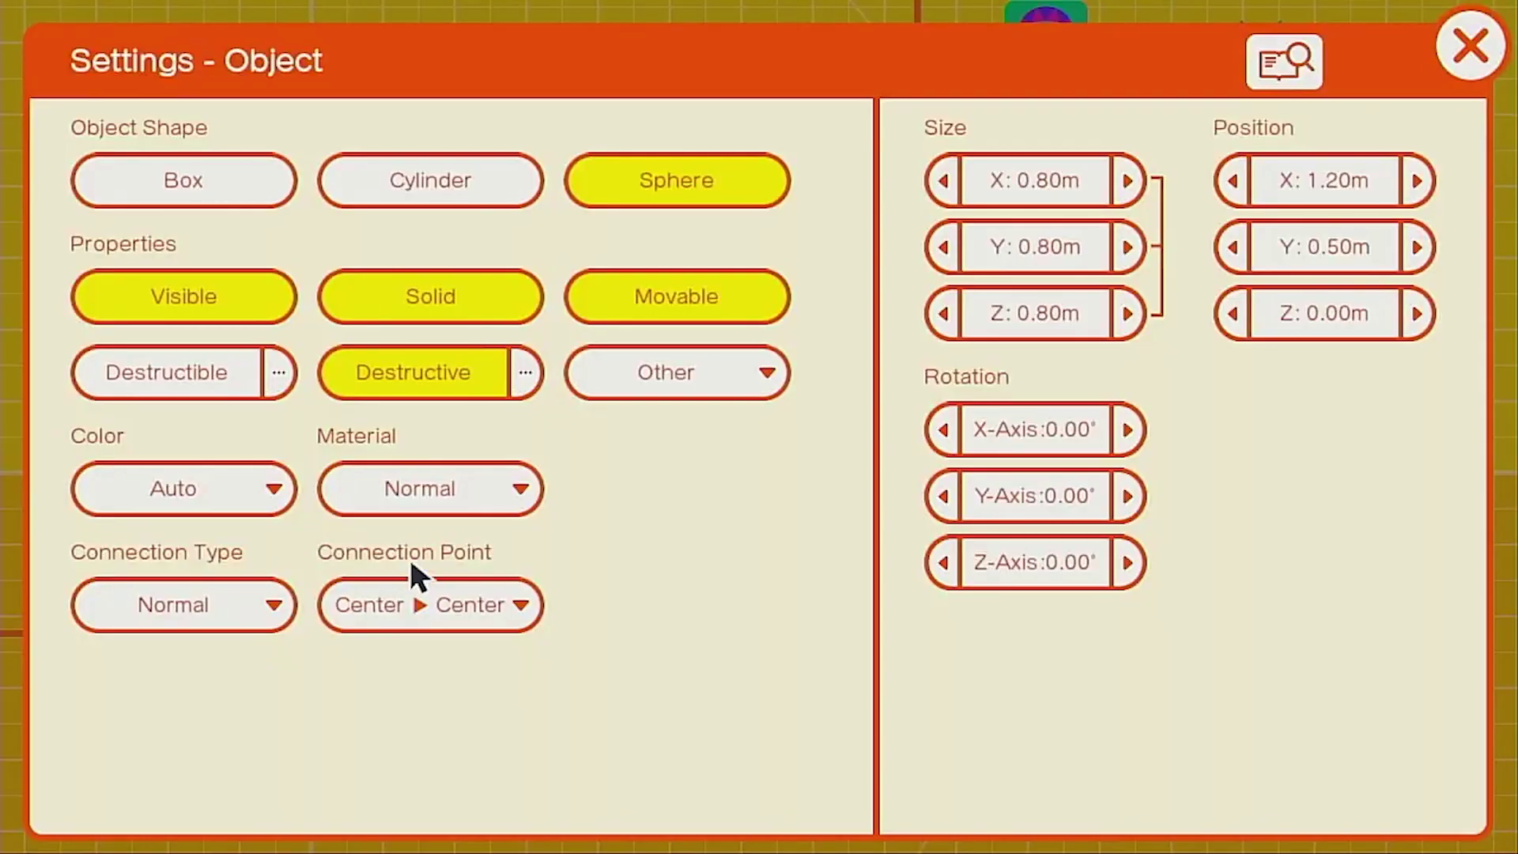
click(230, 317)
click(1469, 48)
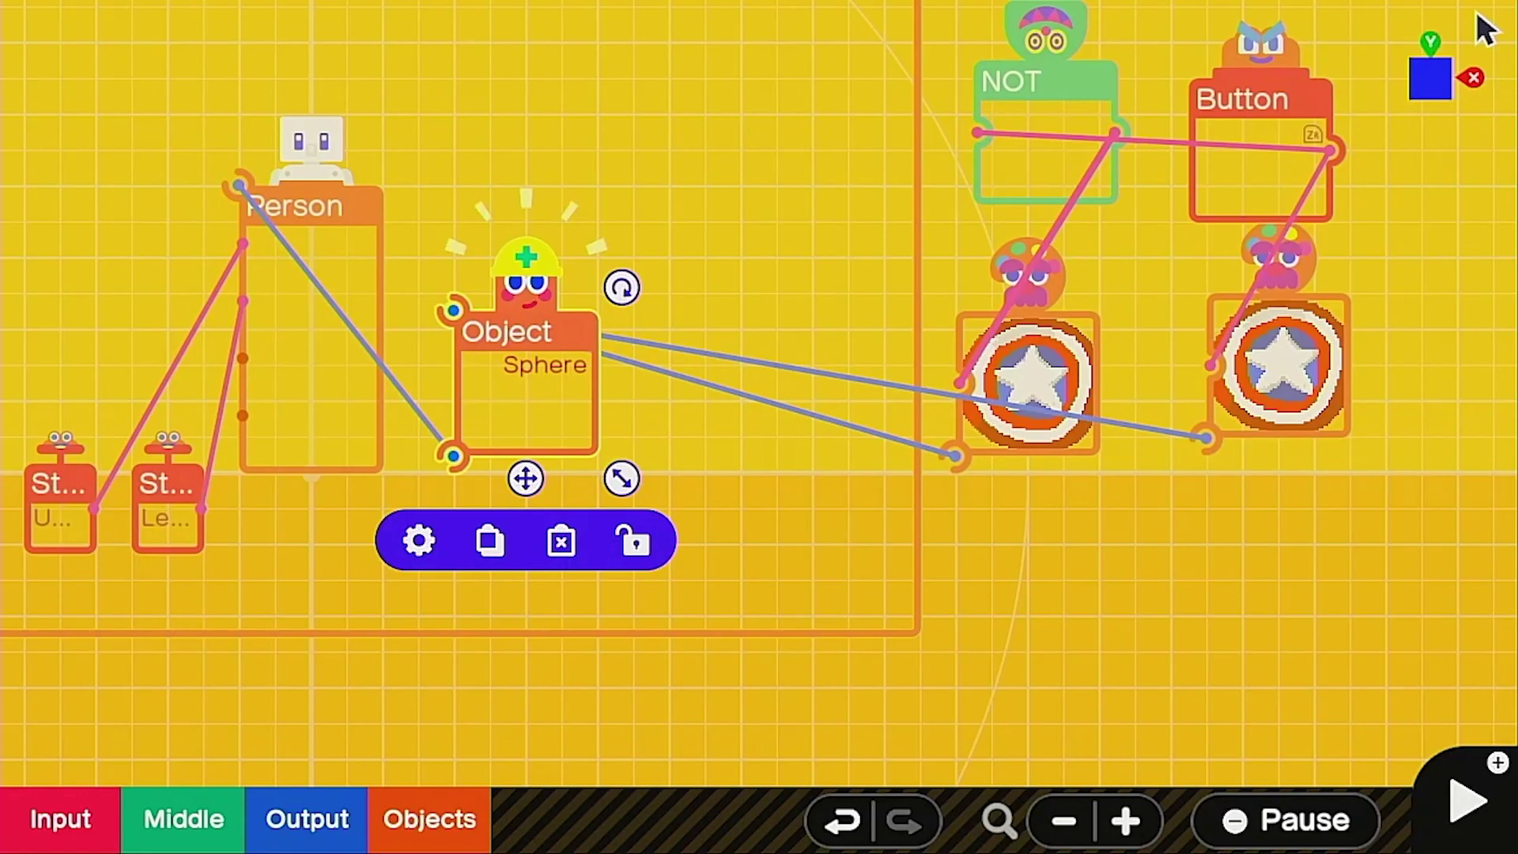
Test in the game how the shield switches between front and back with the sphere hidden while the person moves and turns.
key(plus)
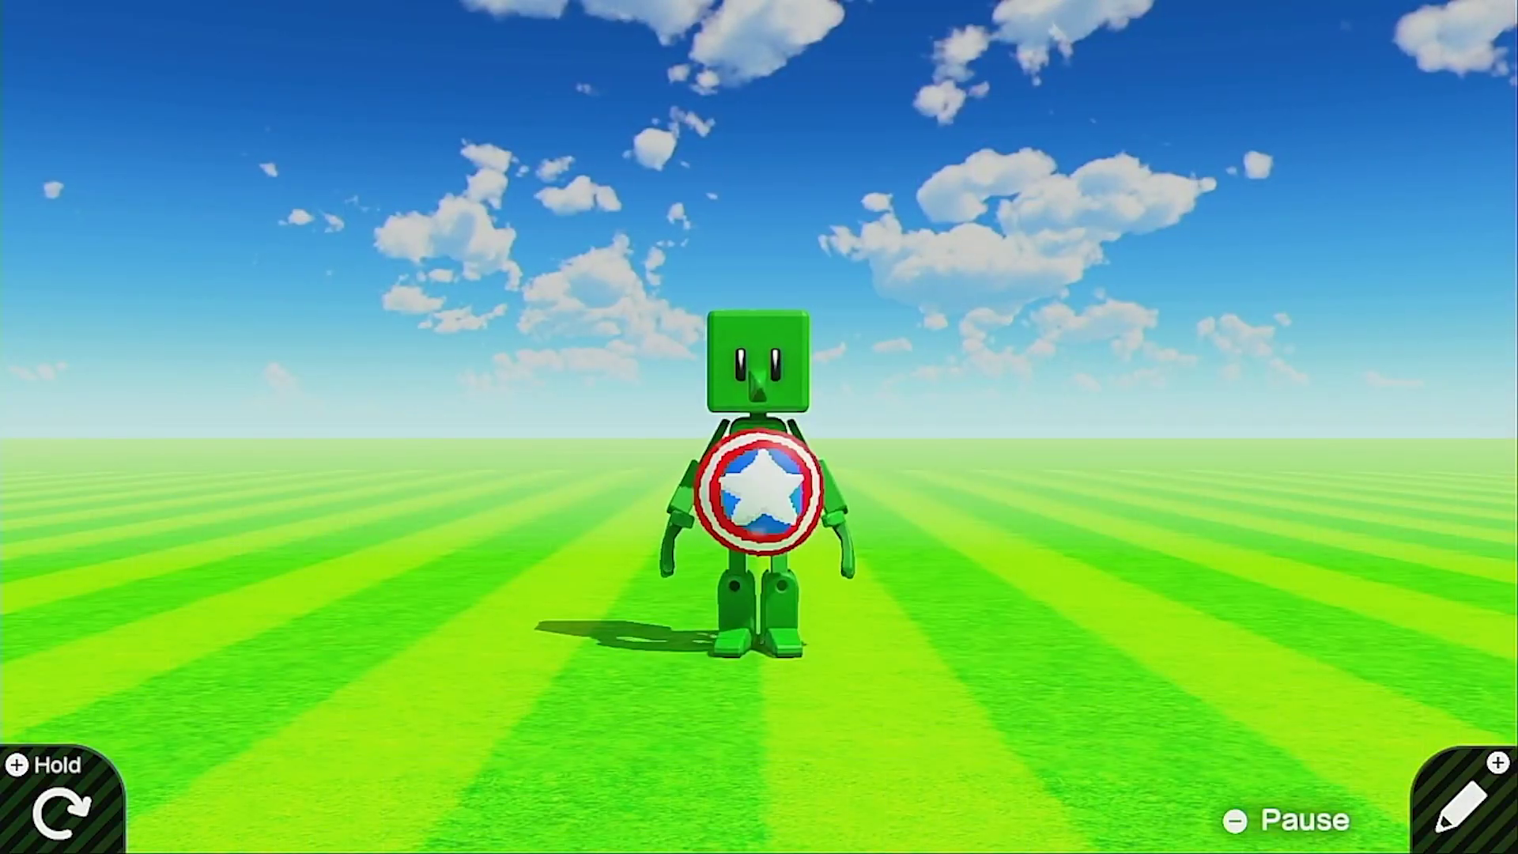
key(Up)
key(Right)
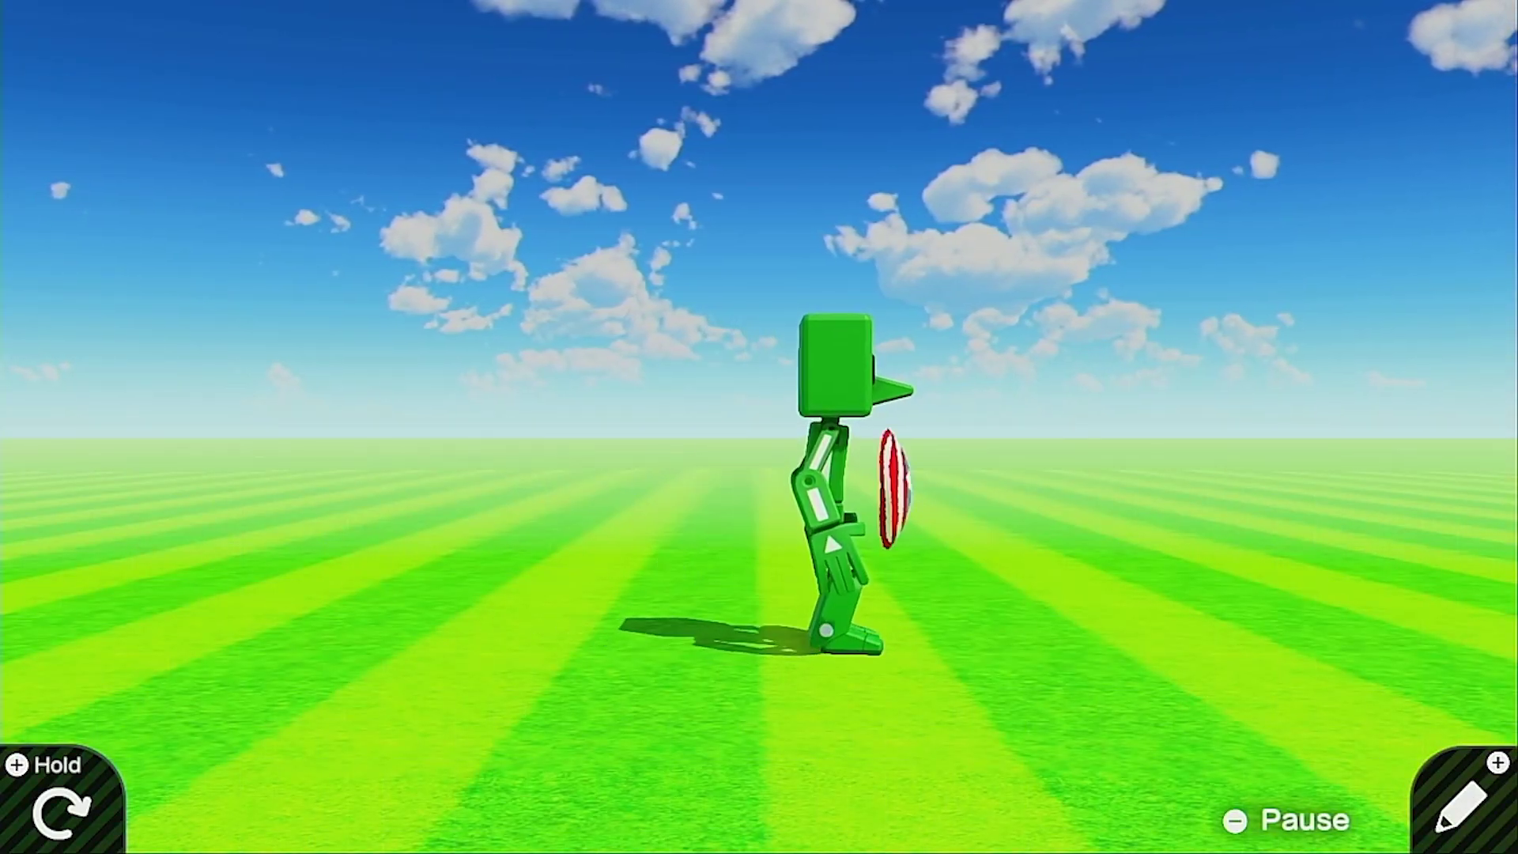
key(Up)
key(Down)
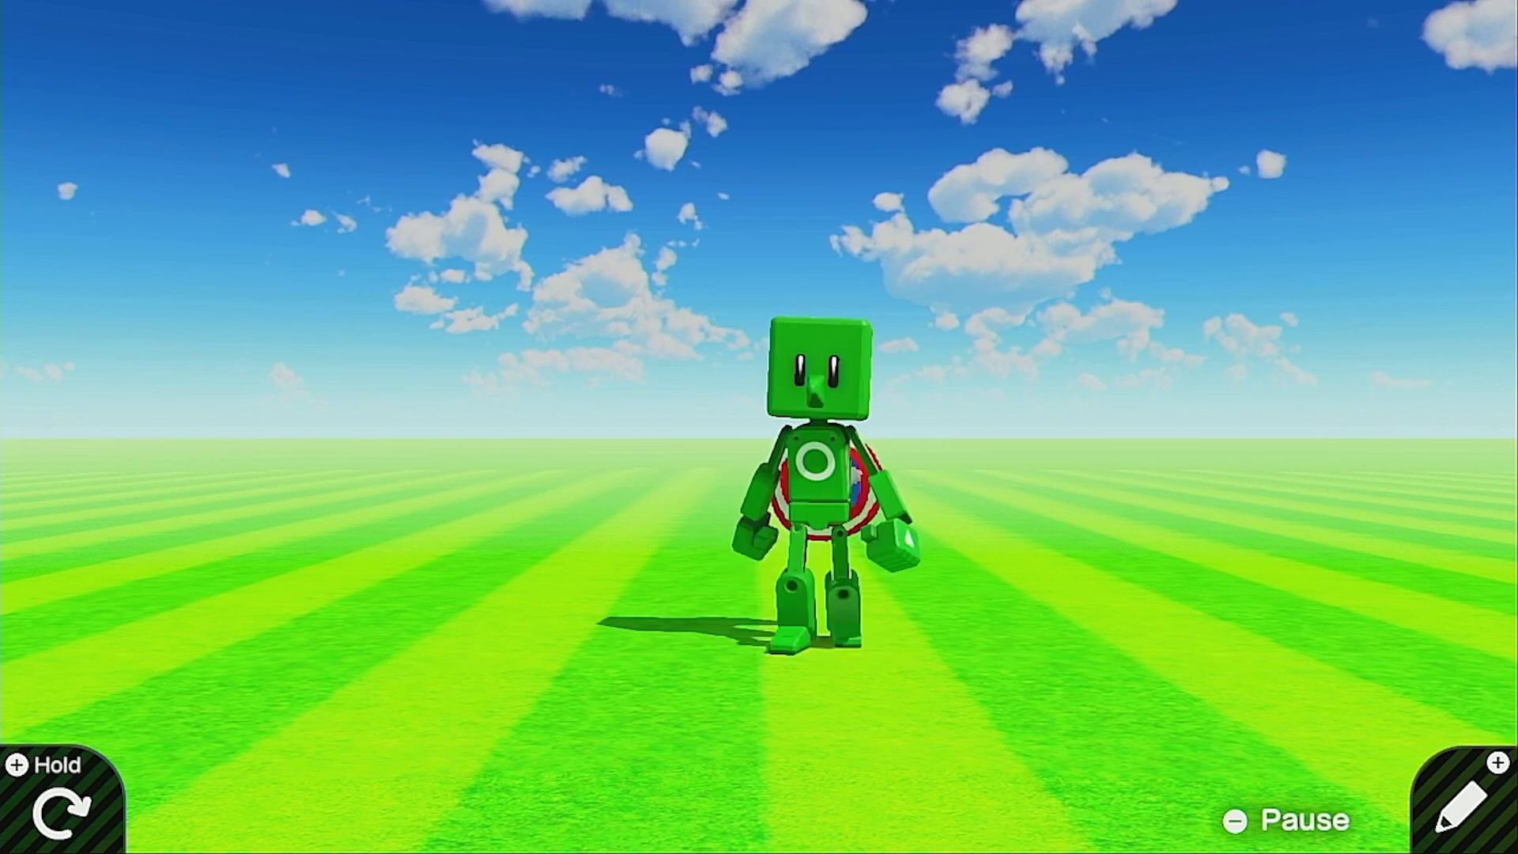
key(Up)
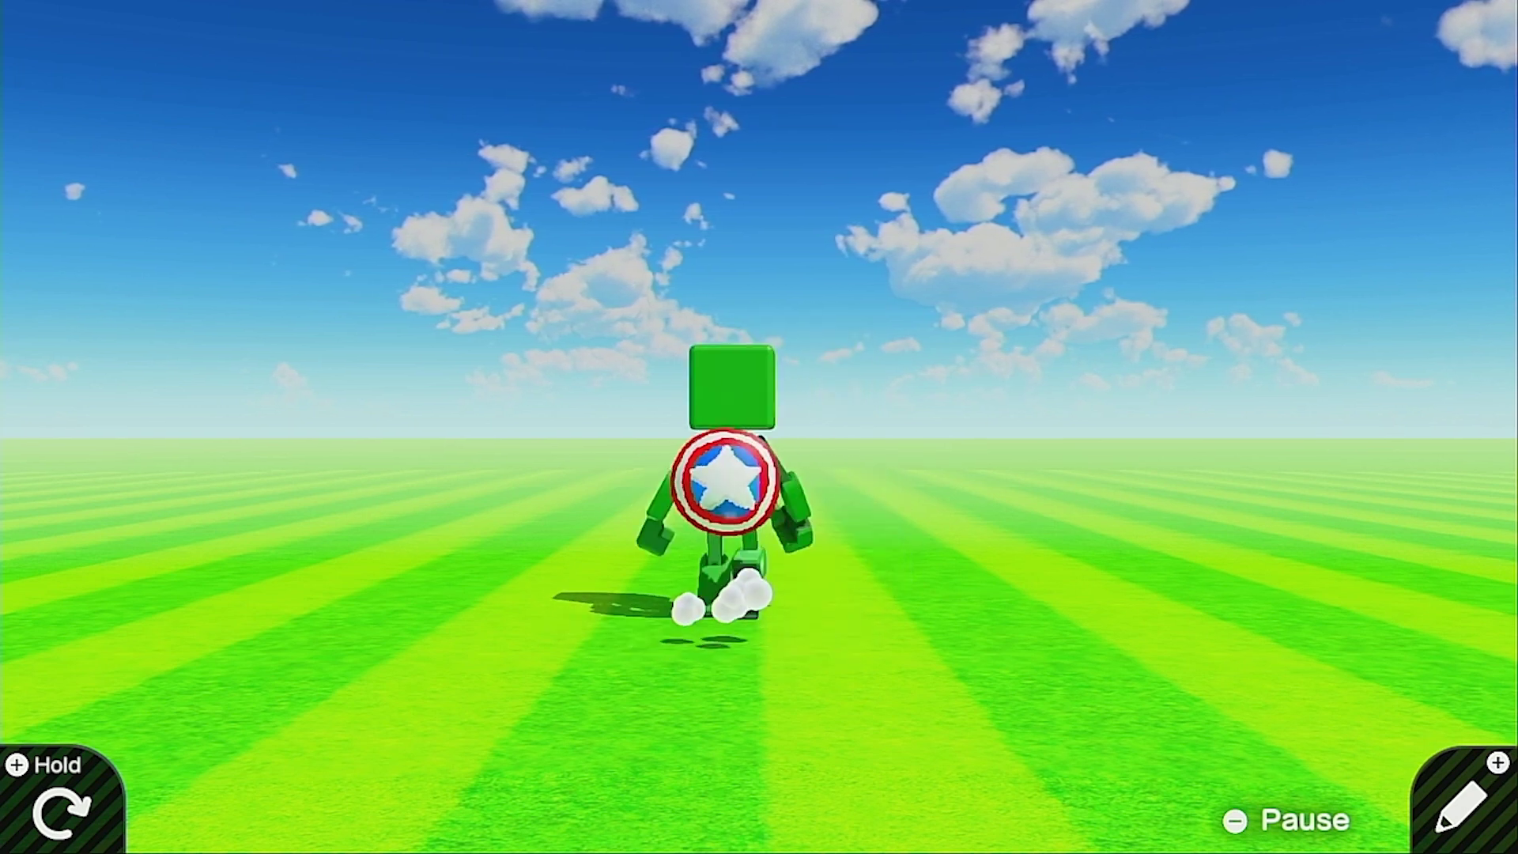
key(Down)
key(Up)
key(Down)
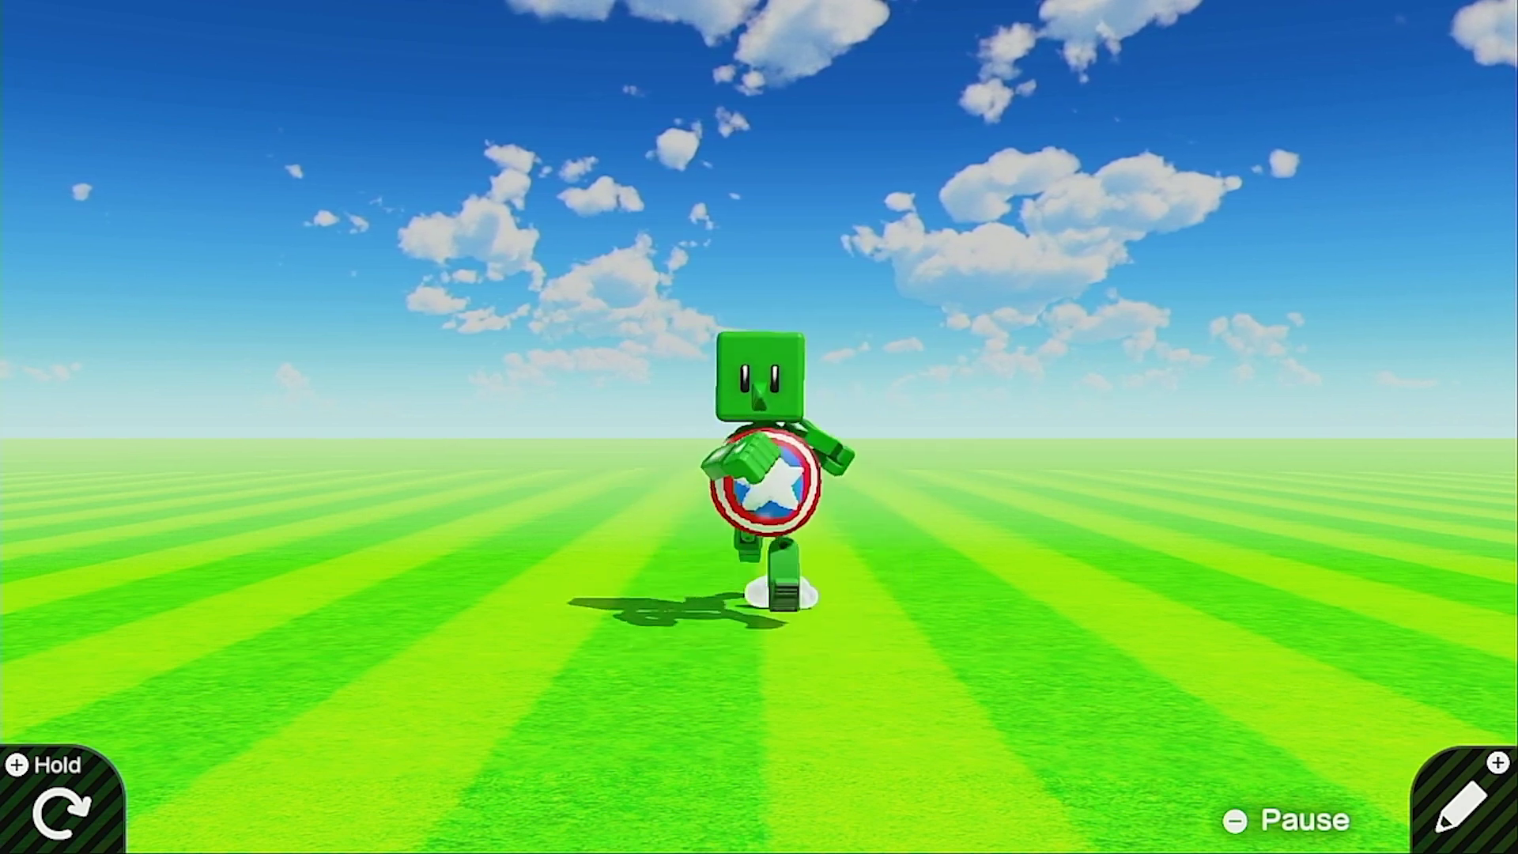
key(Up)
key(Down)
key(Up)
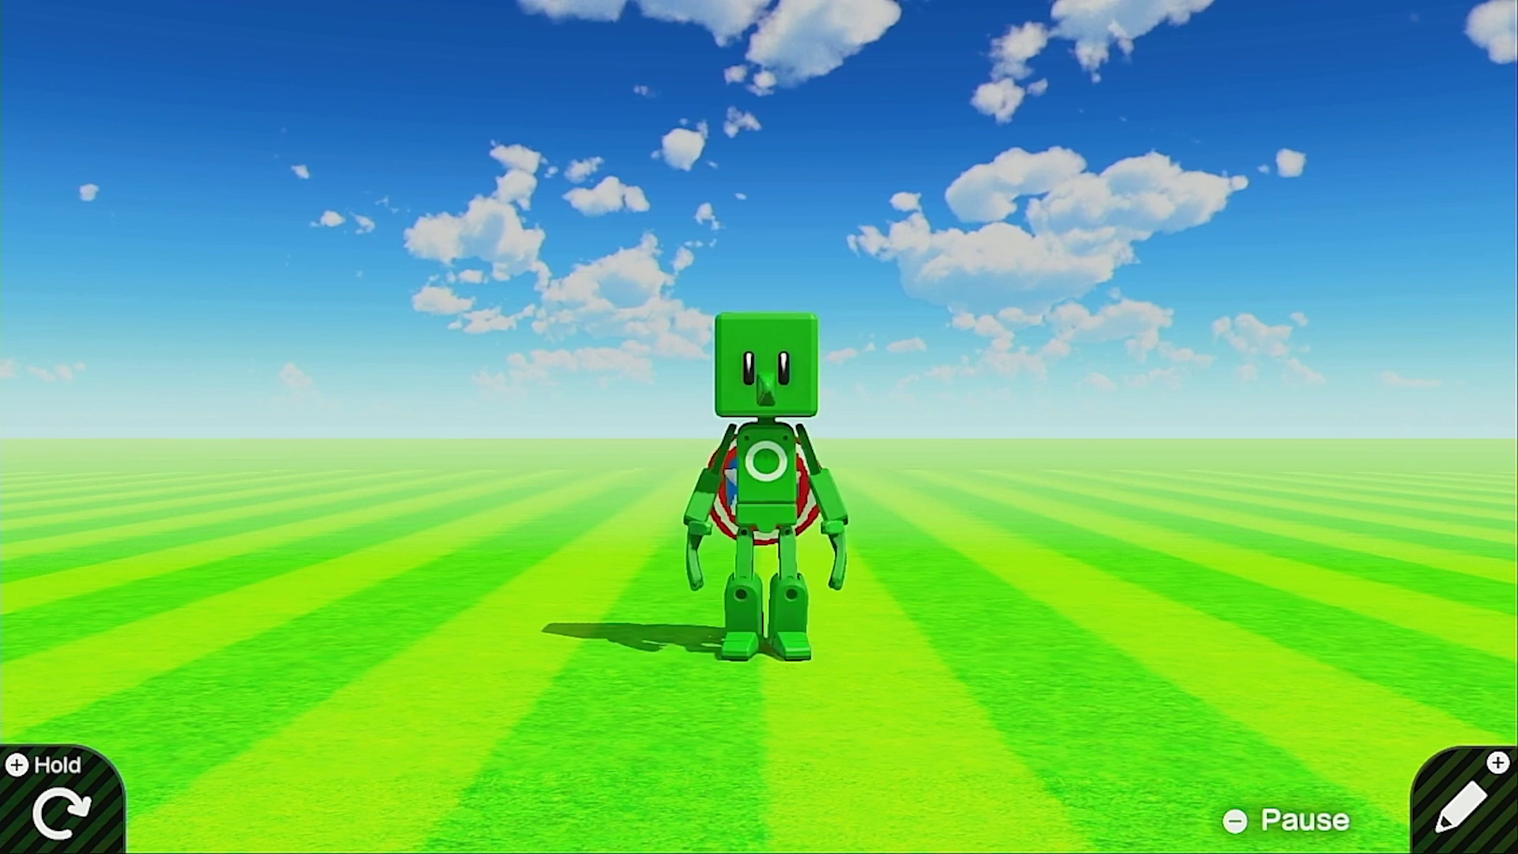
key(Down)
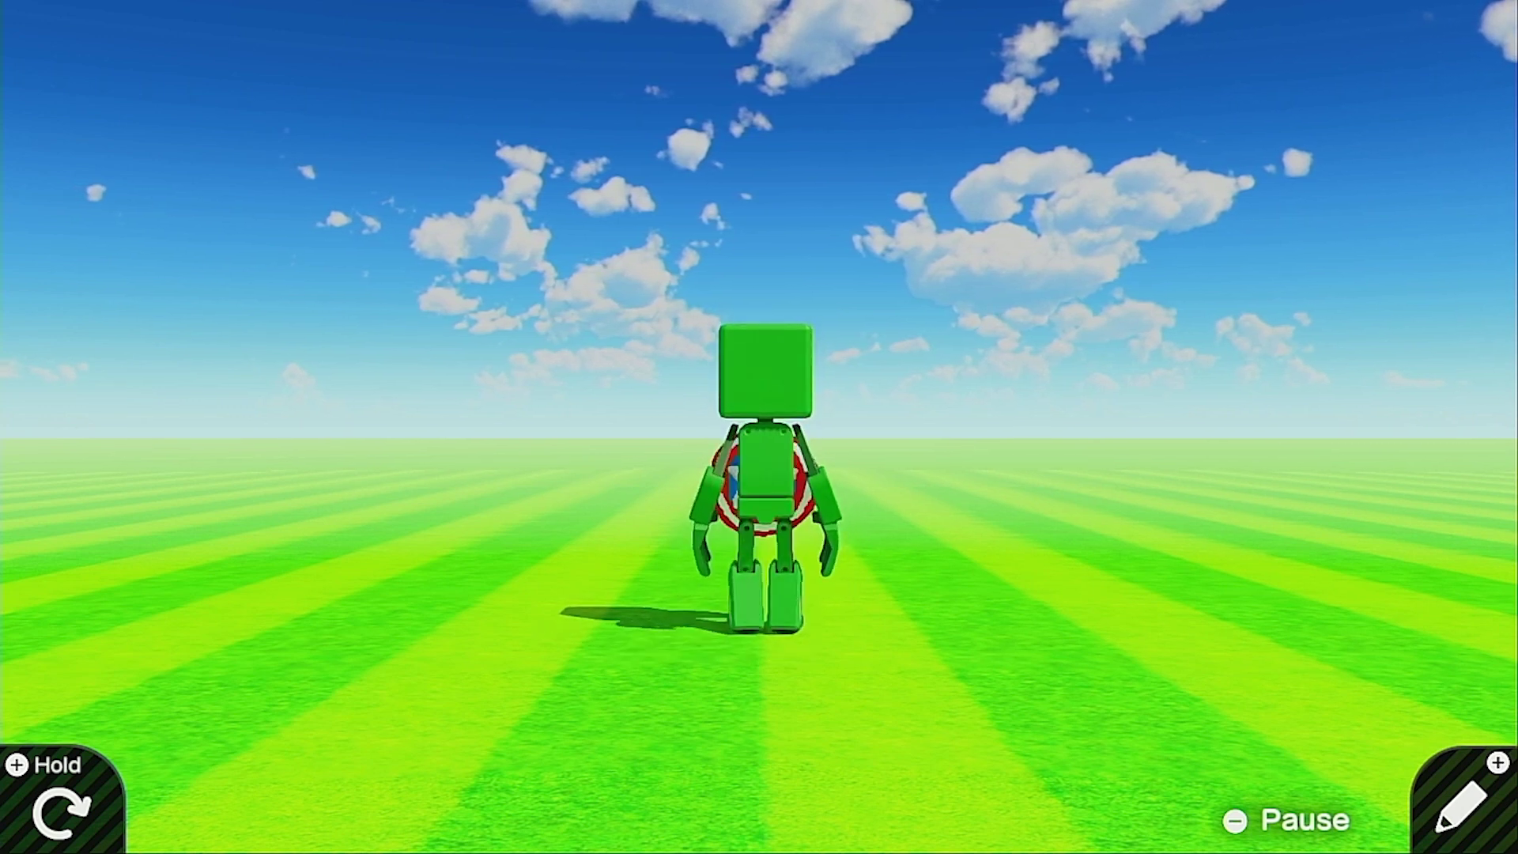
key(plus)
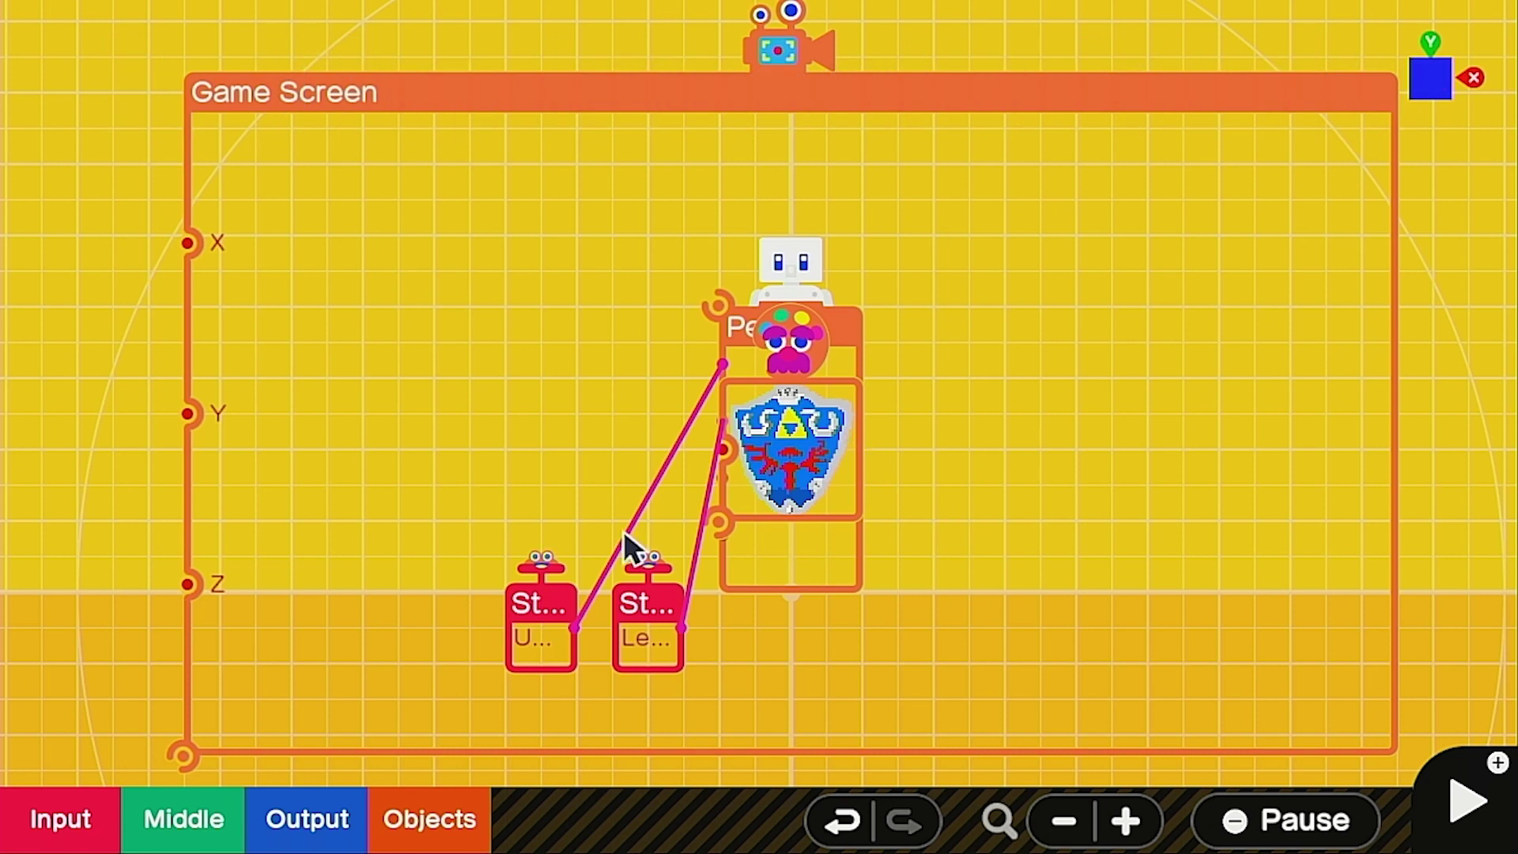
Add a Slide Connector nodon above the Game Screen and connect its lower connection point to the person.
click(430, 822)
click(297, 554)
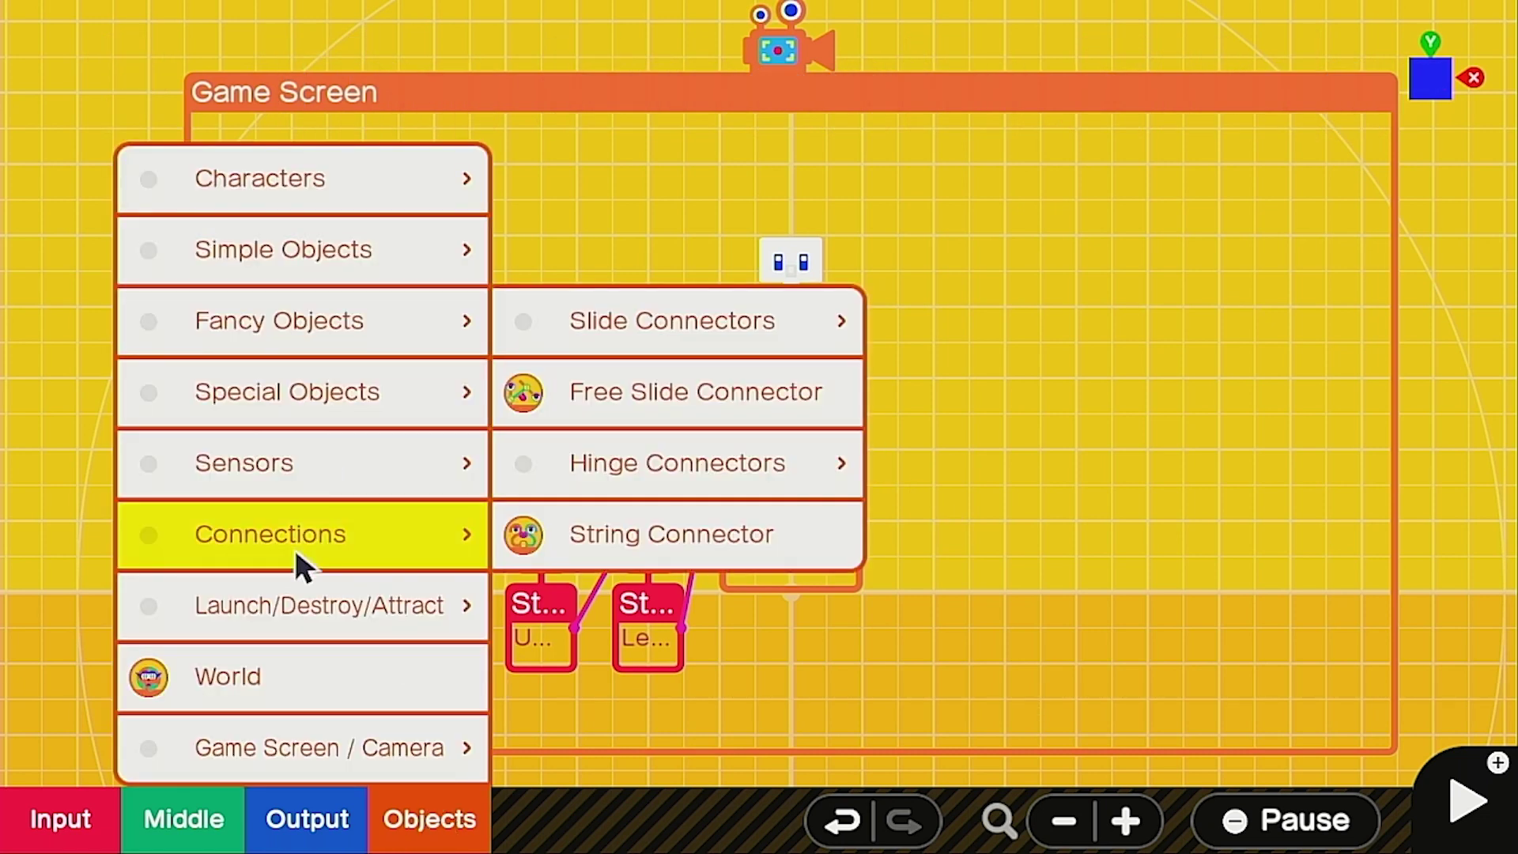
click(747, 340)
click(1004, 386)
drag(773, 419, 644, 52)
drag(1048, 201, 1049, 123)
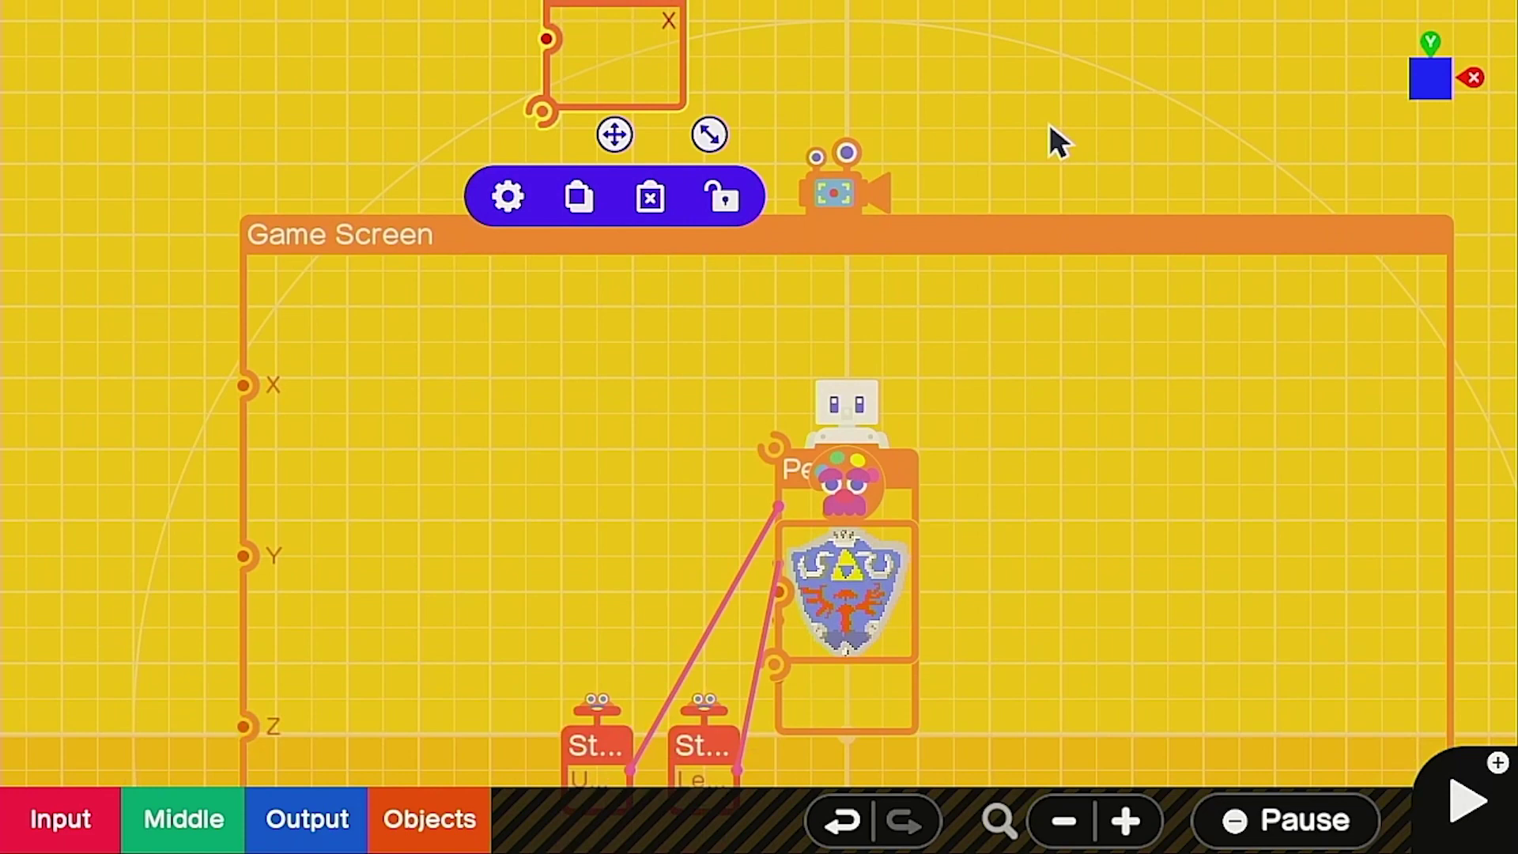
drag(540, 108, 794, 436)
drag(1012, 83, 1287, 414)
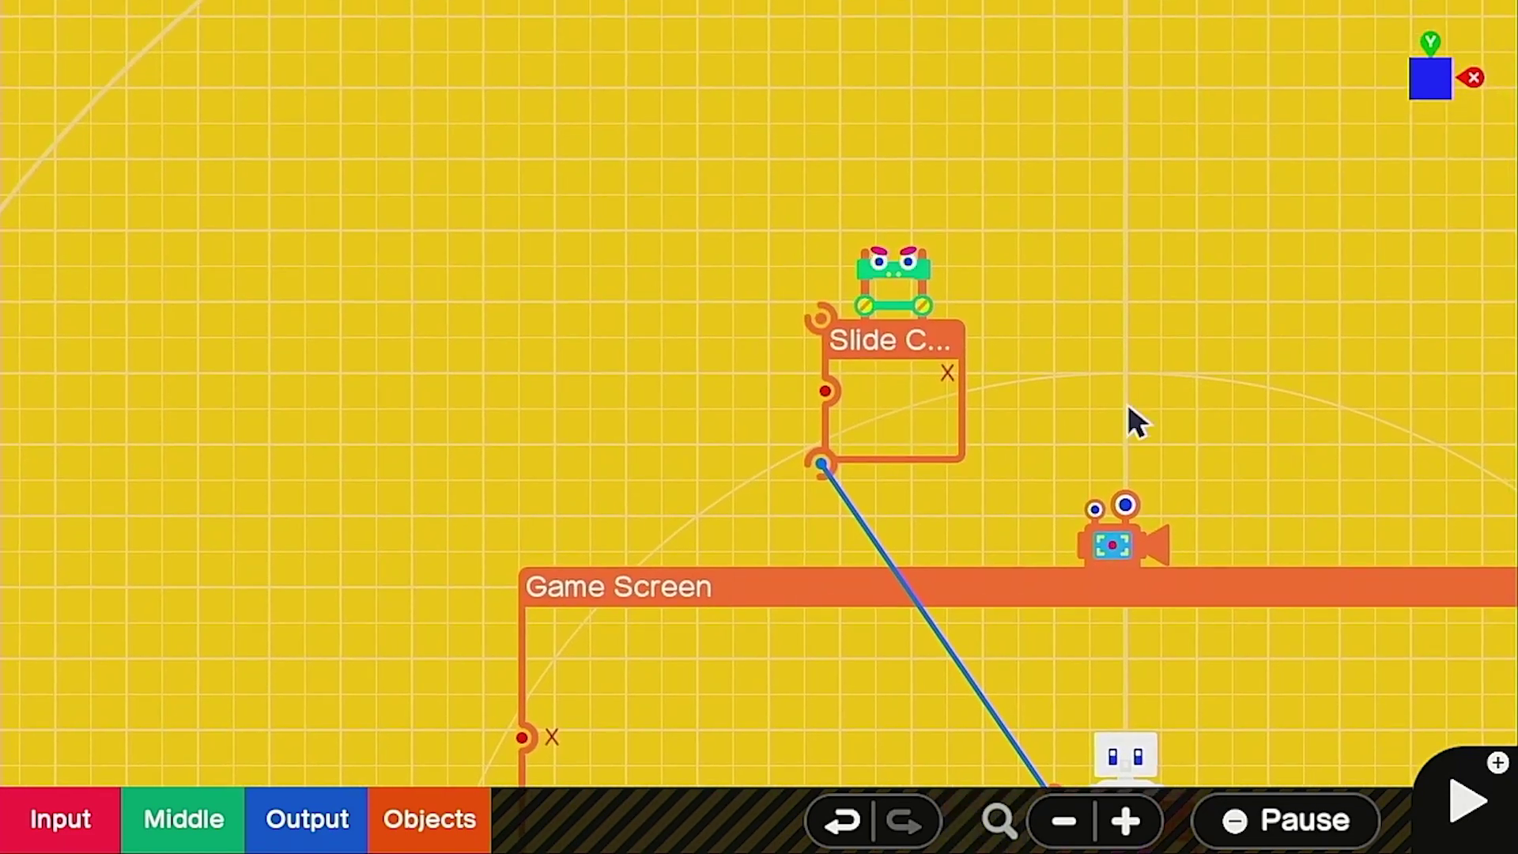
Set the Slide Connector's range from -3.00 to 3.00 on the X slide axis.
click(936, 403)
click(786, 550)
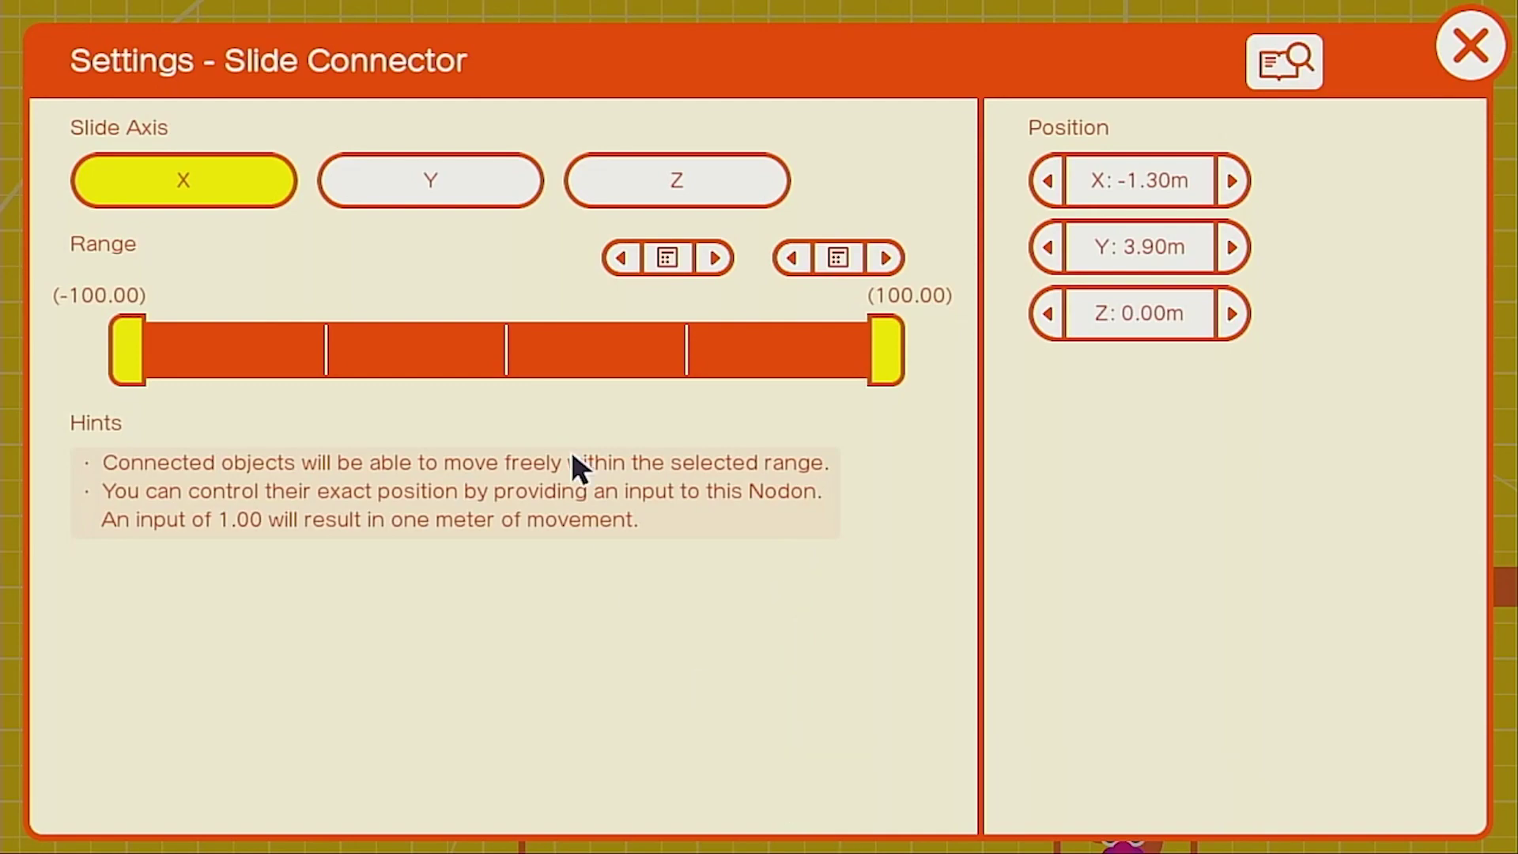
click(668, 259)
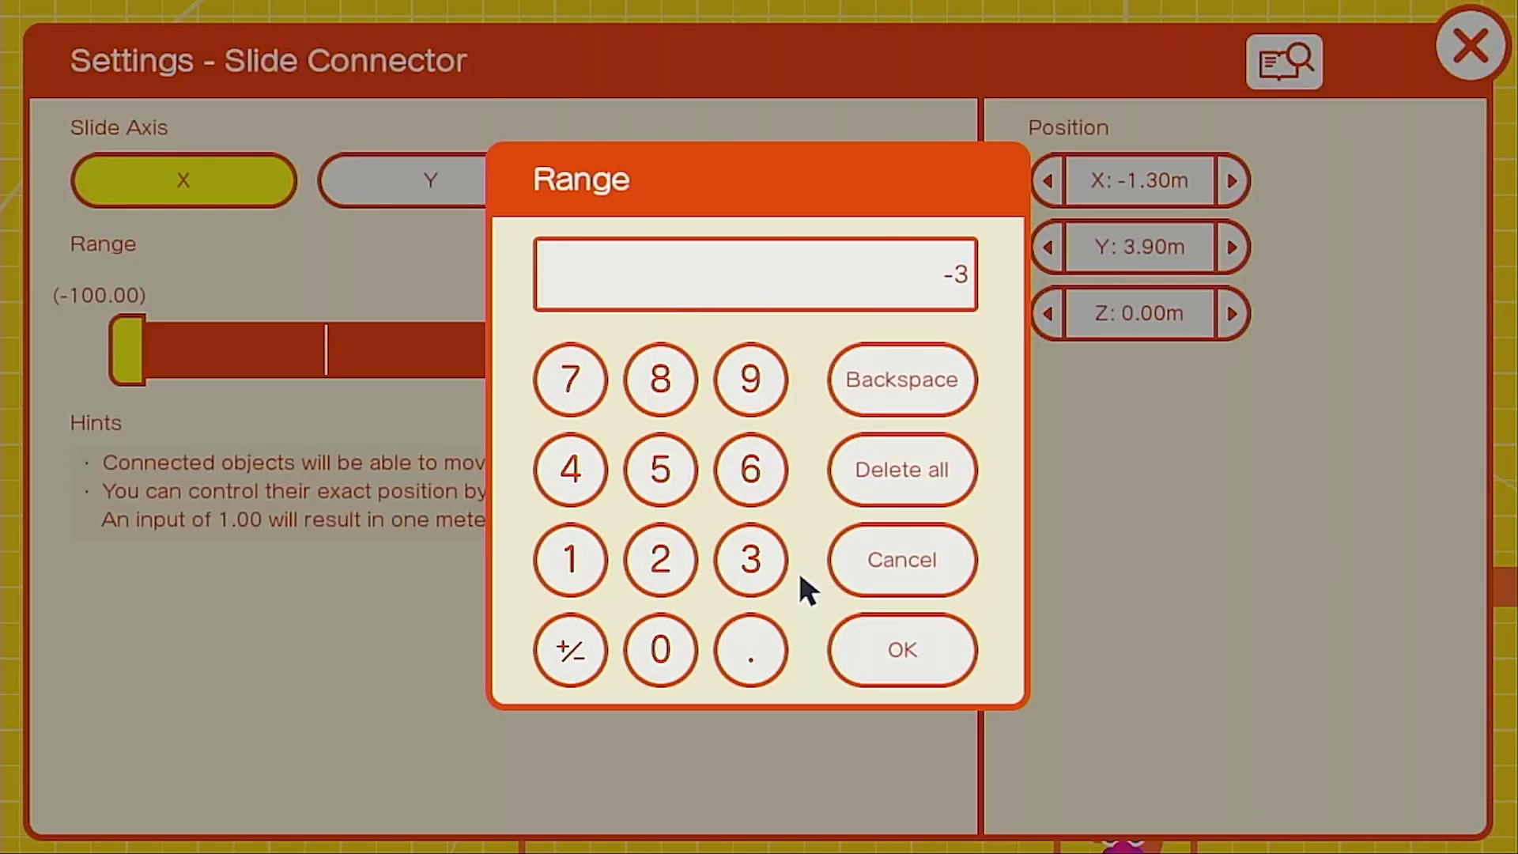
click(887, 672)
click(838, 259)
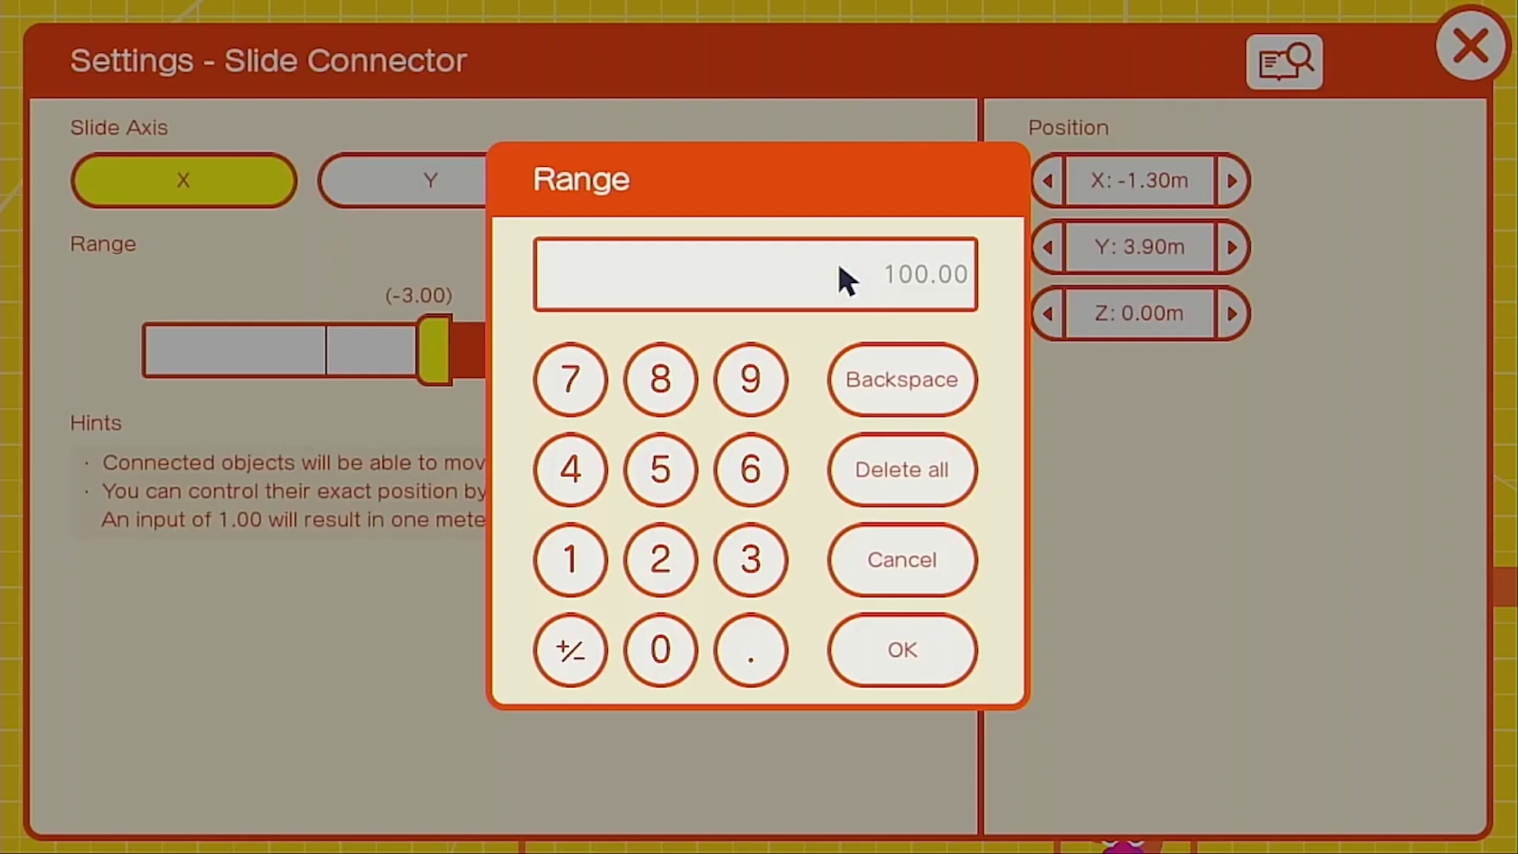
click(893, 651)
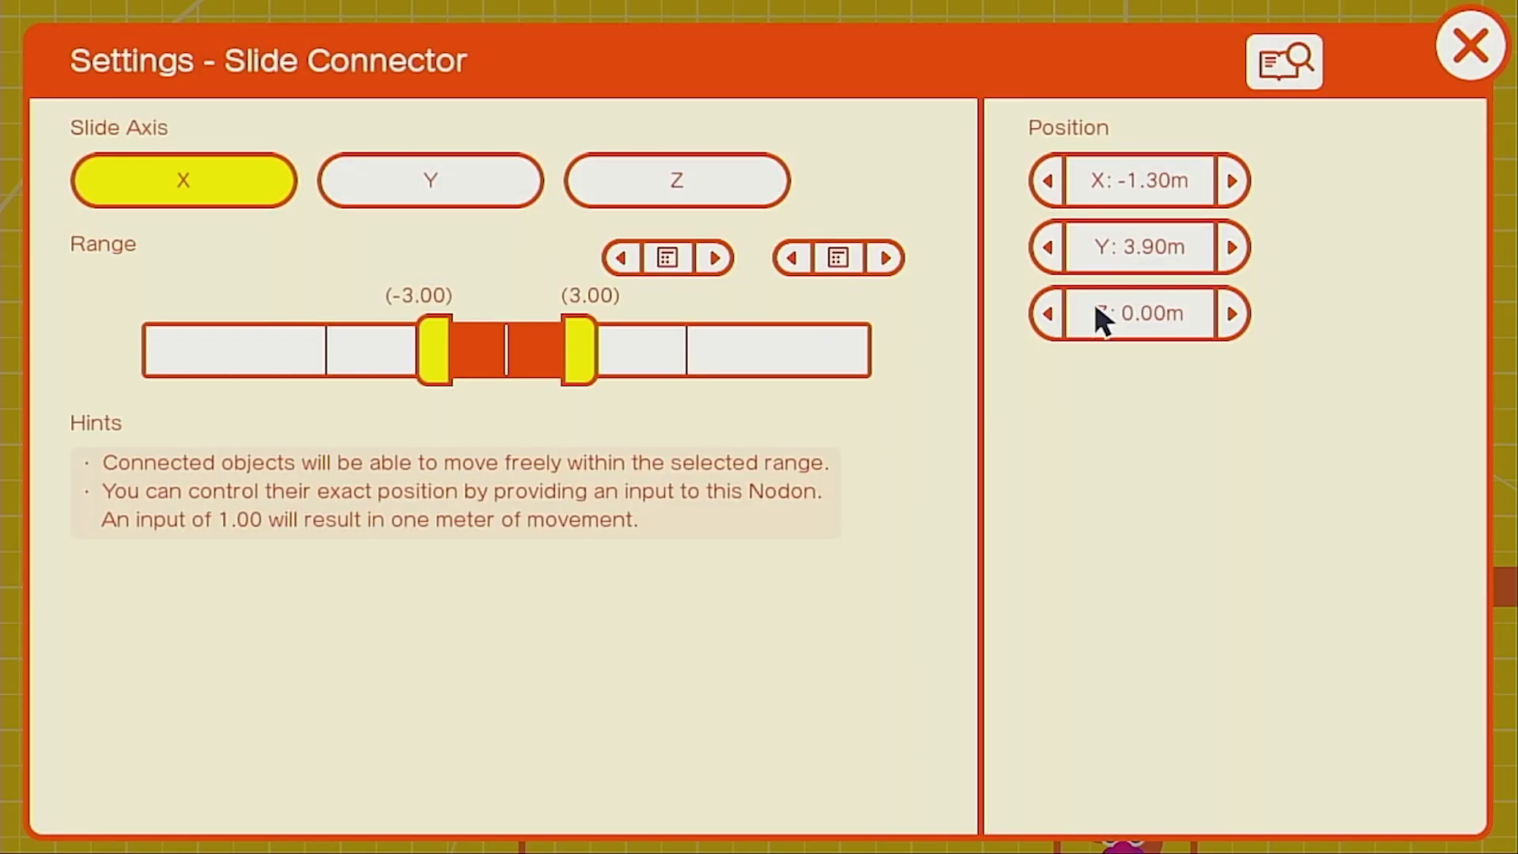
click(1492, 60)
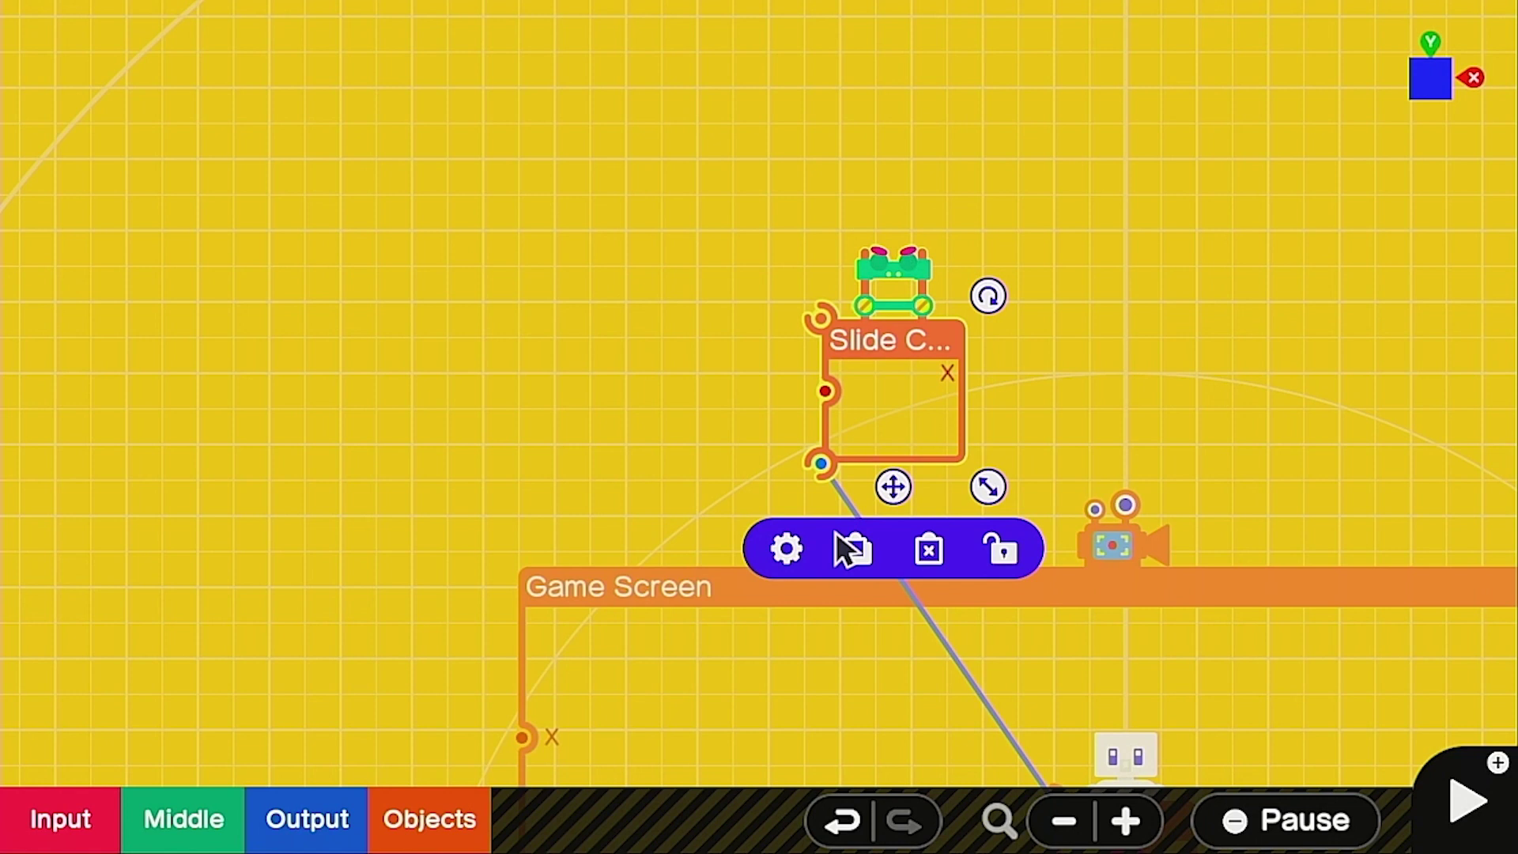
Add a Map nodon and place it beside the Slide Connector on its input side.
click(187, 819)
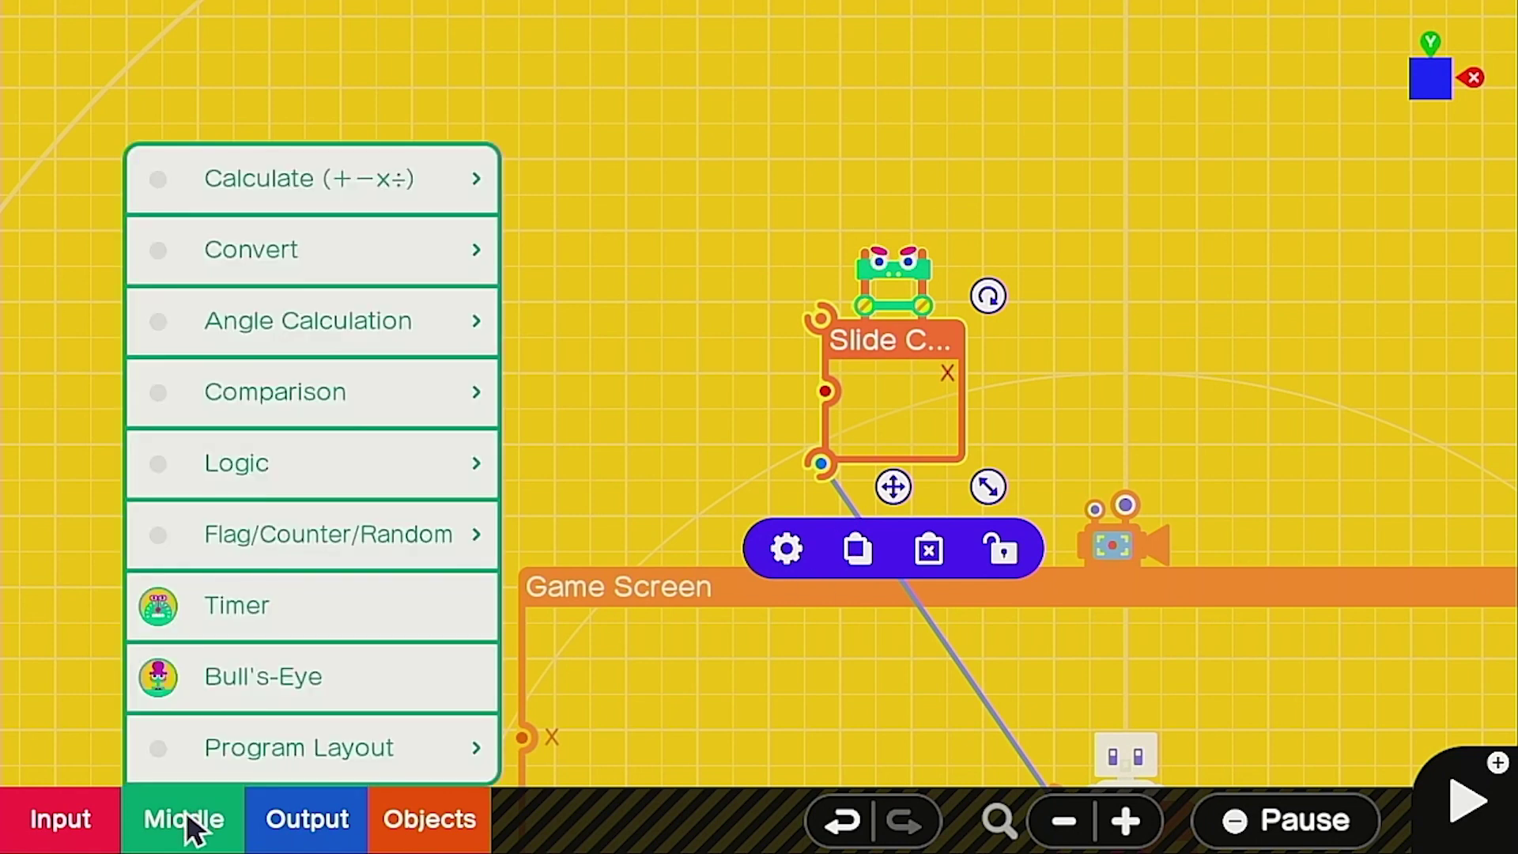
click(345, 262)
click(637, 107)
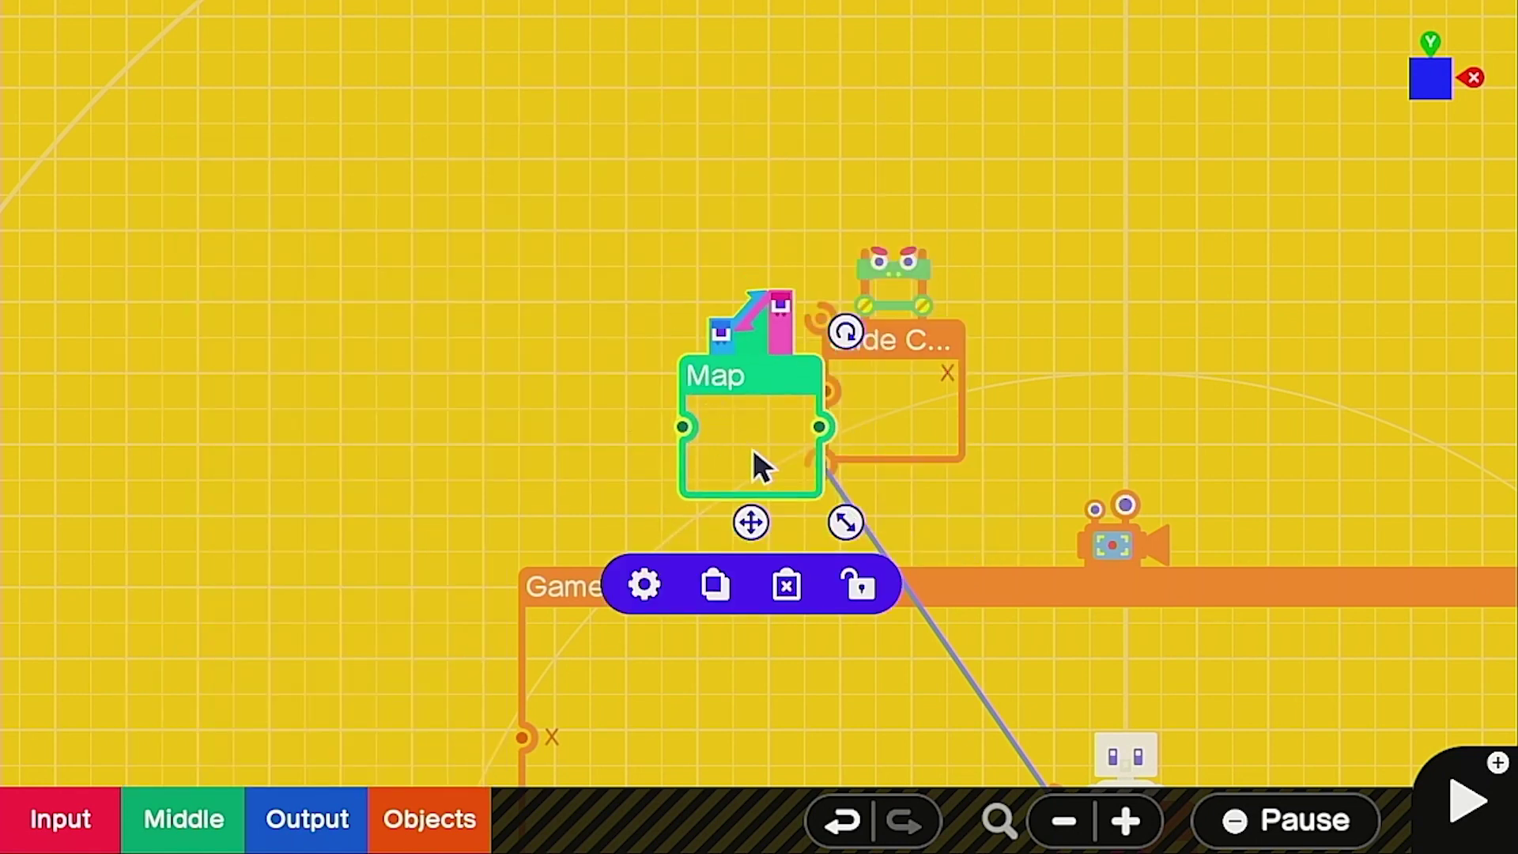
drag(759, 464, 700, 334)
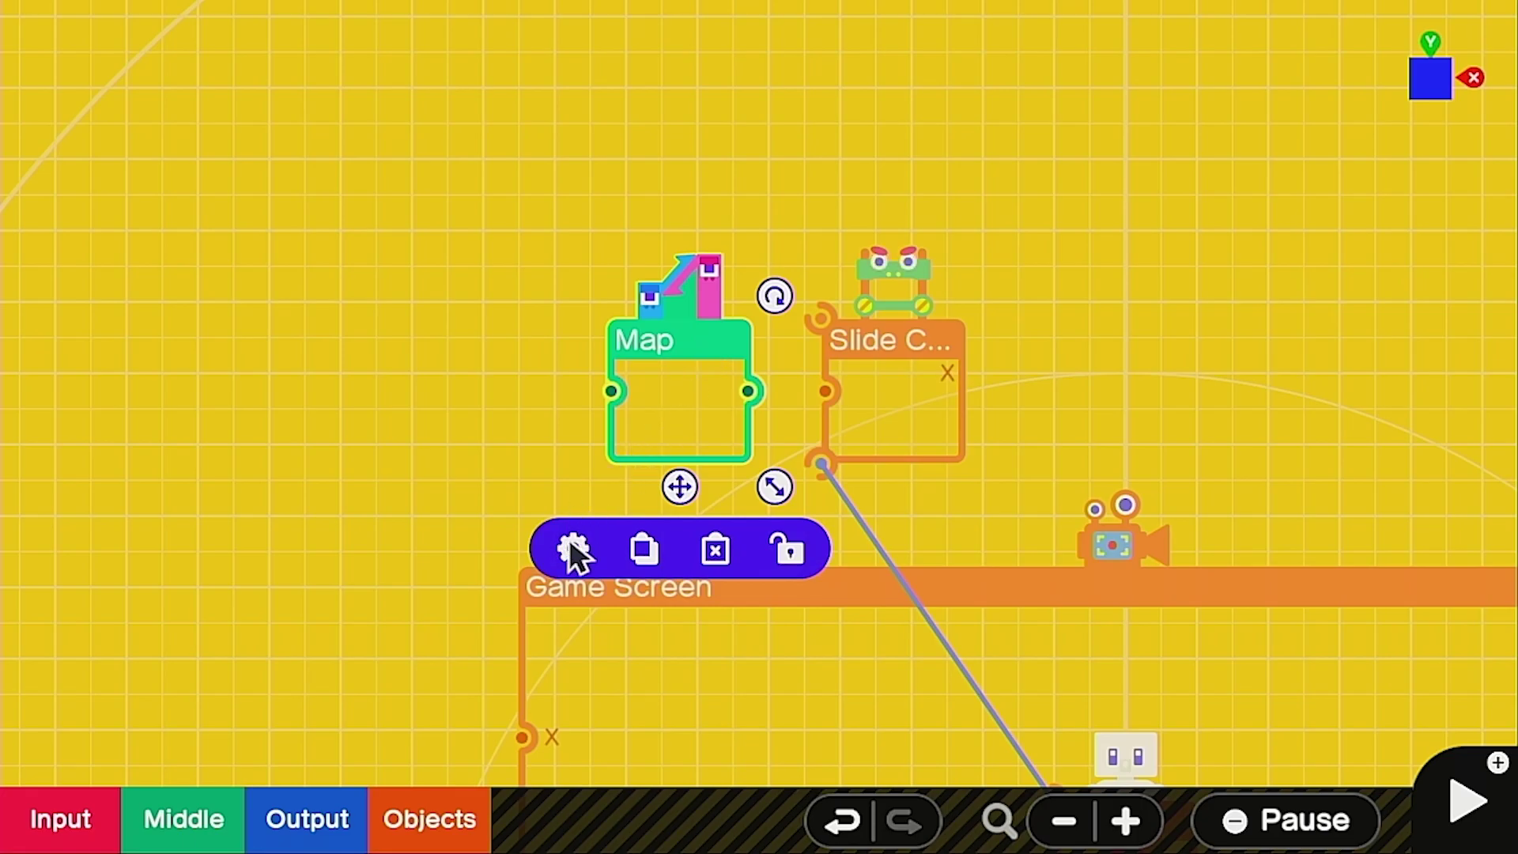
Set the Map nodon's output range to -1.00 through 0.00 and connect its output to the Slide Connector's input.
click(567, 545)
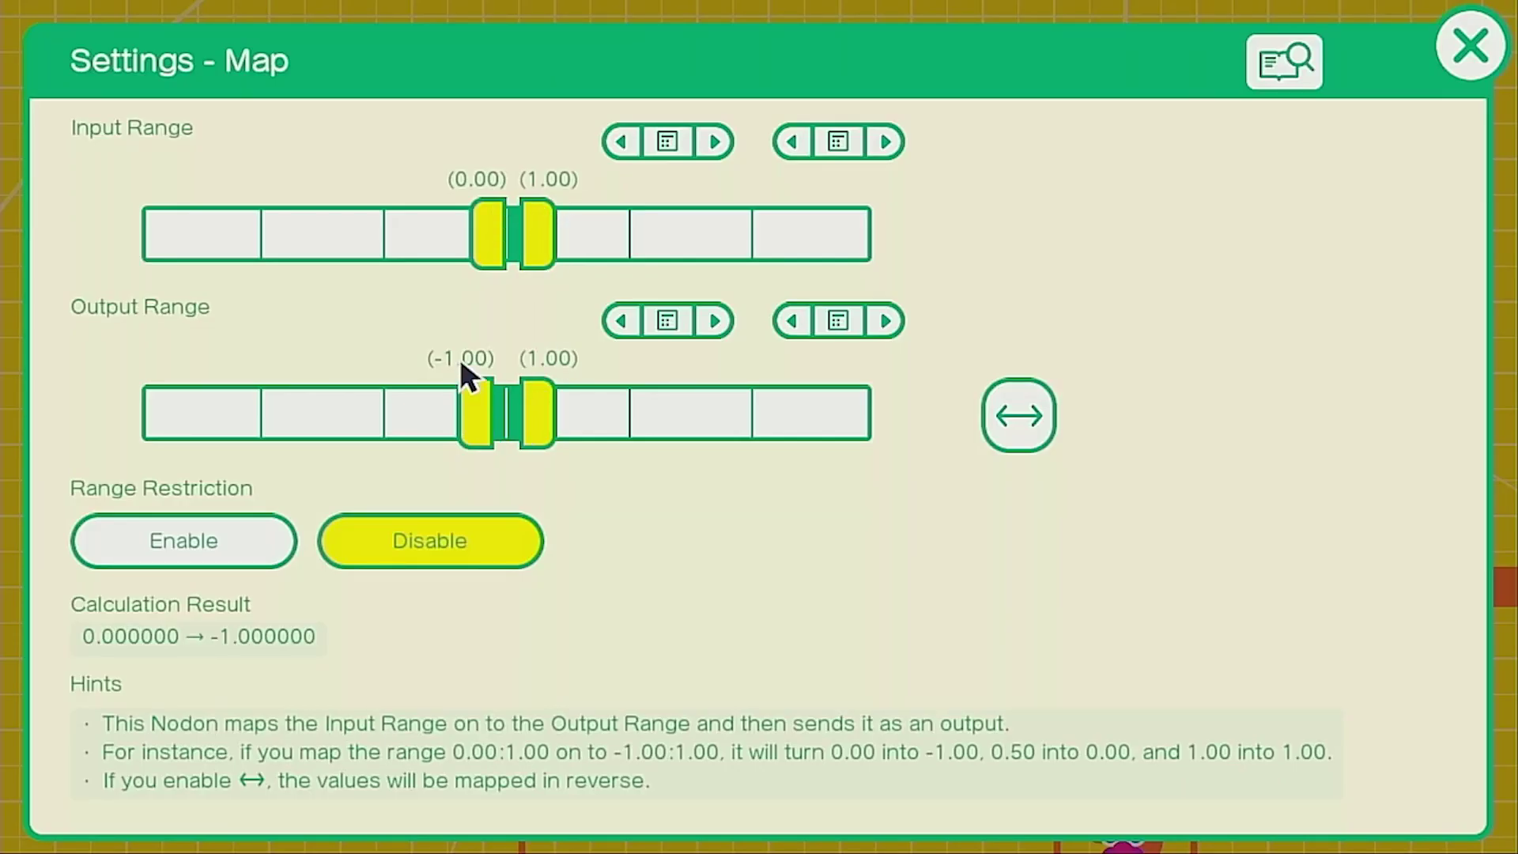
drag(529, 391, 523, 394)
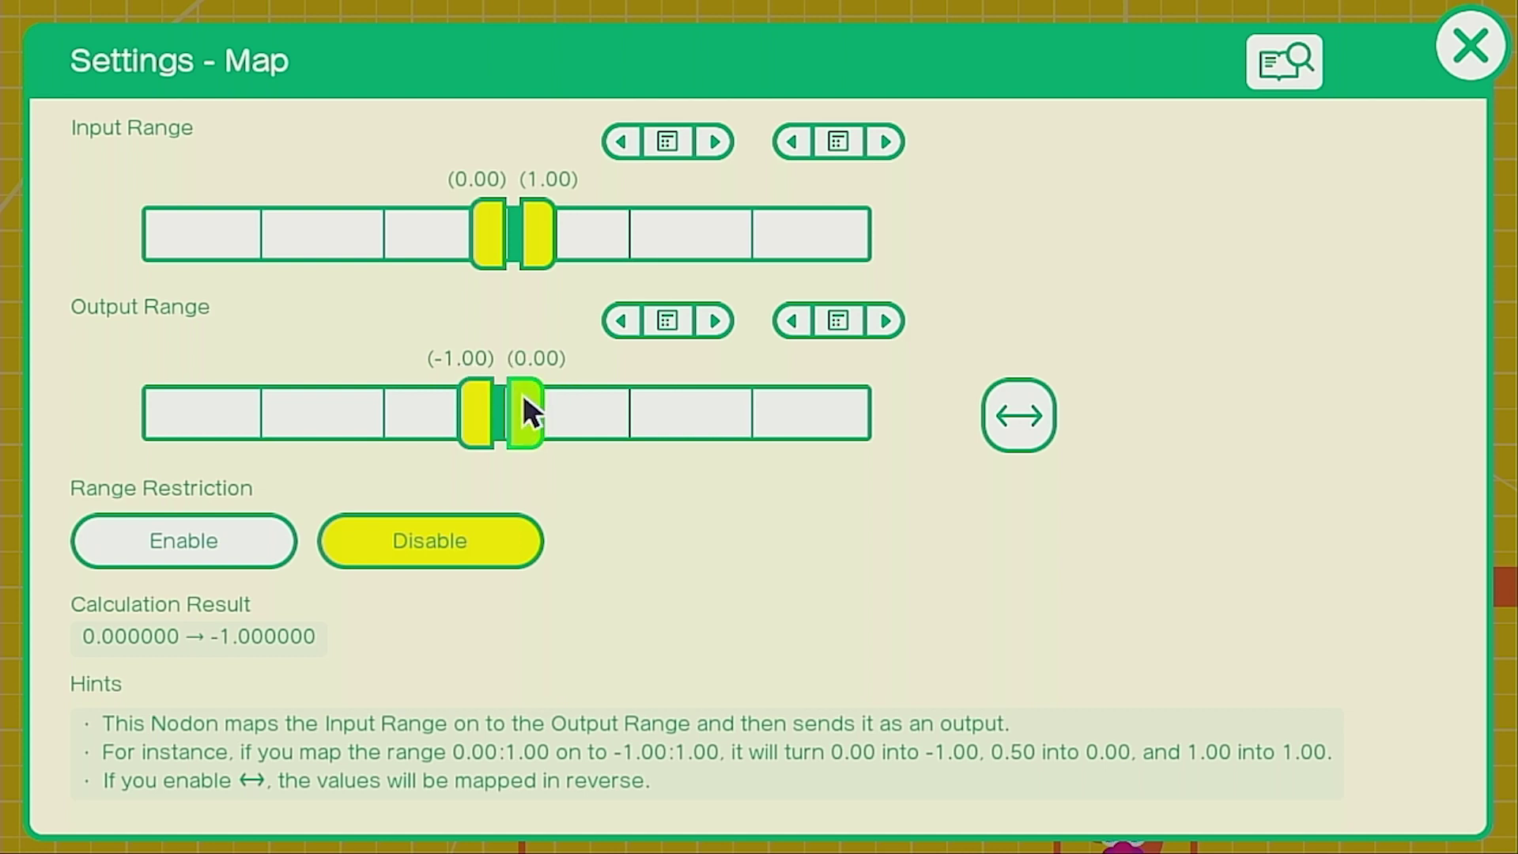
click(1470, 47)
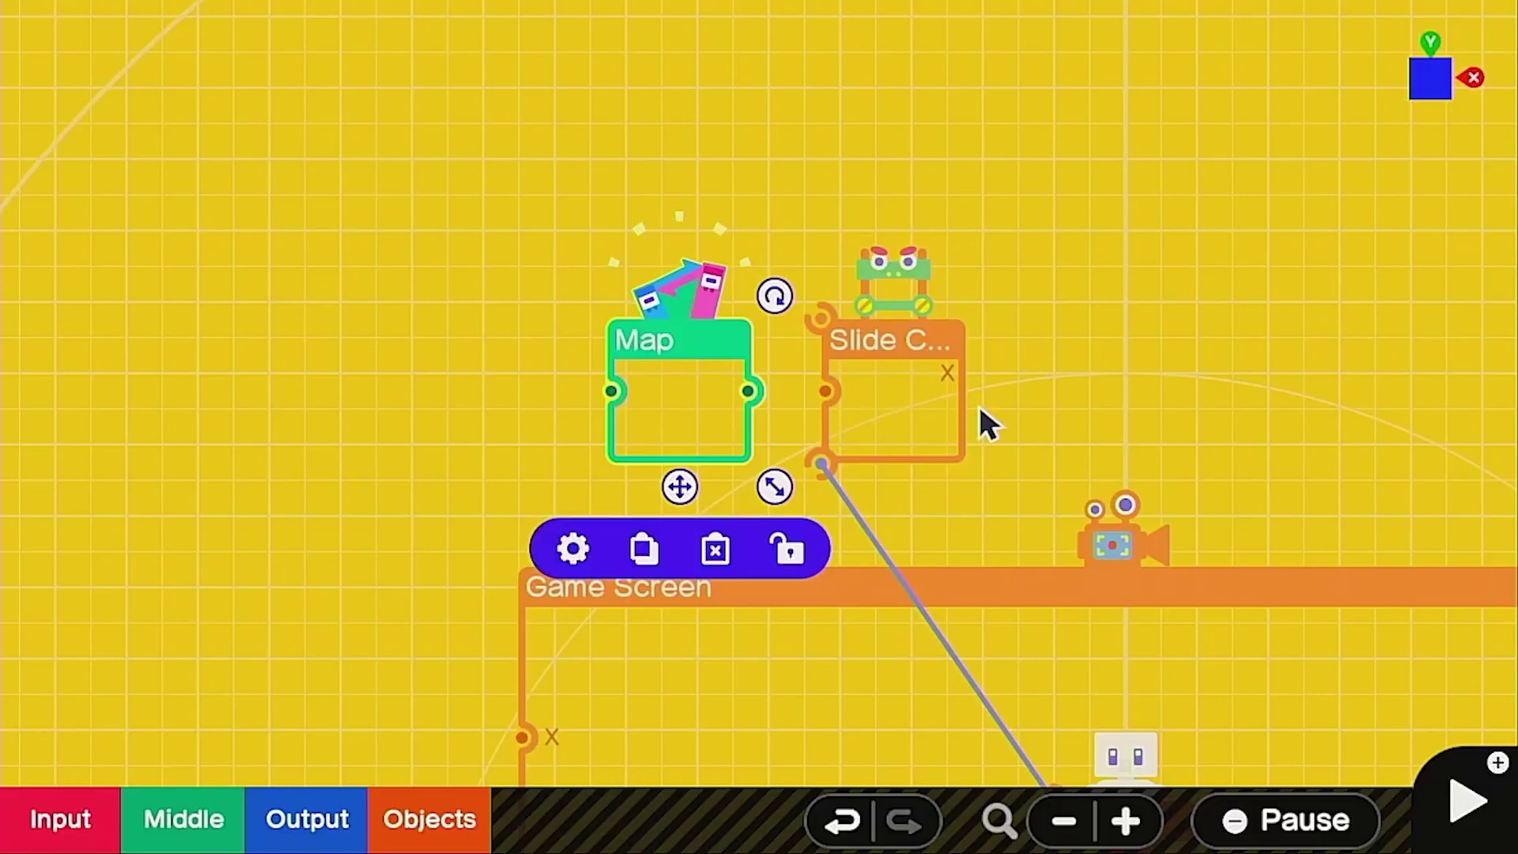
drag(818, 387, 749, 391)
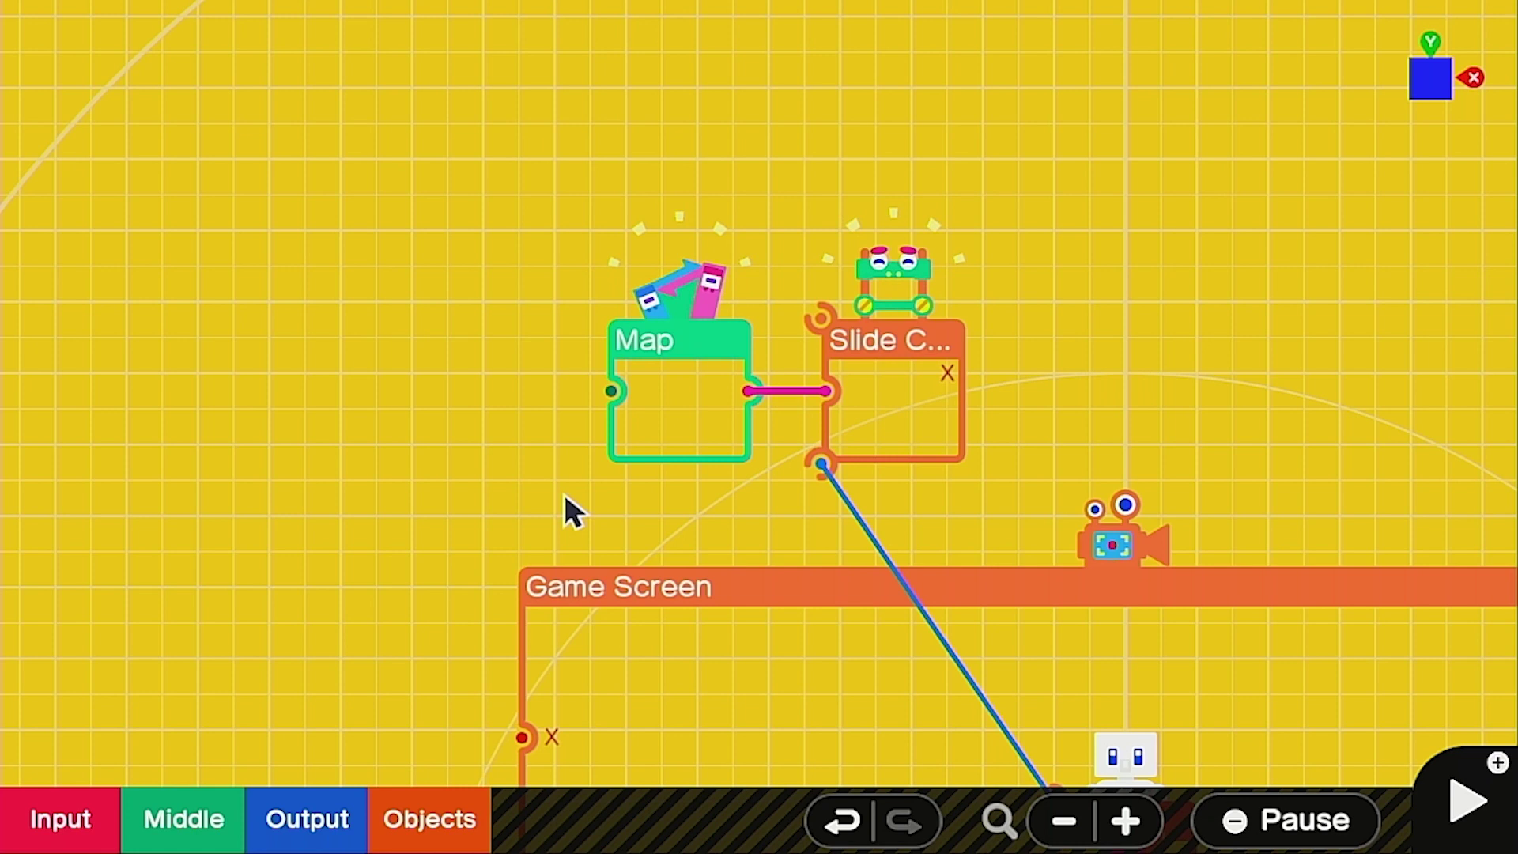
Add a ZL button nodon on the input side of the Map nodon and connect its output to Map.
click(23, 814)
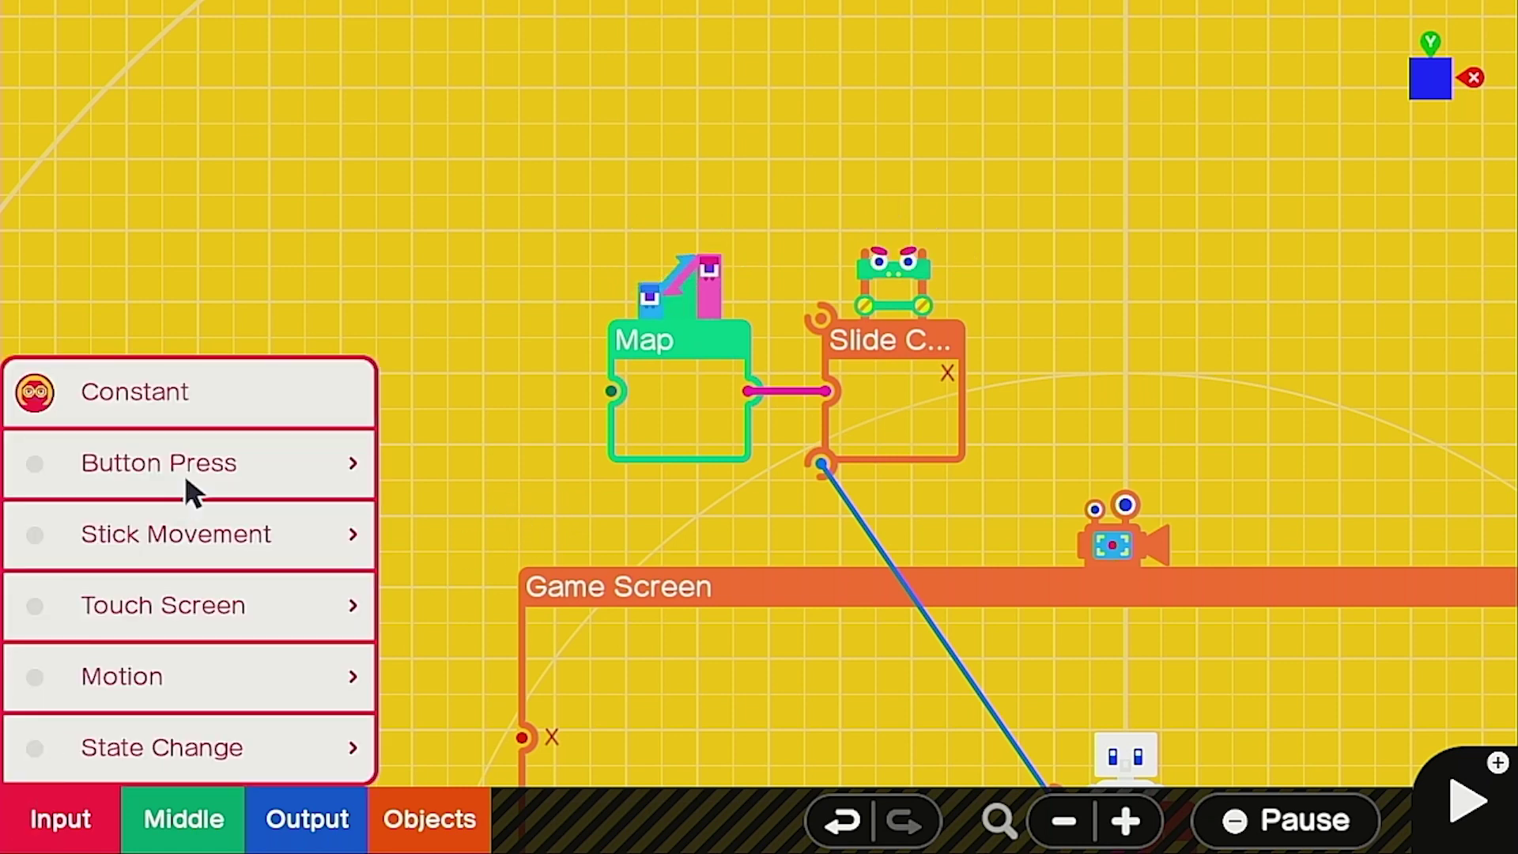
click(234, 468)
click(499, 606)
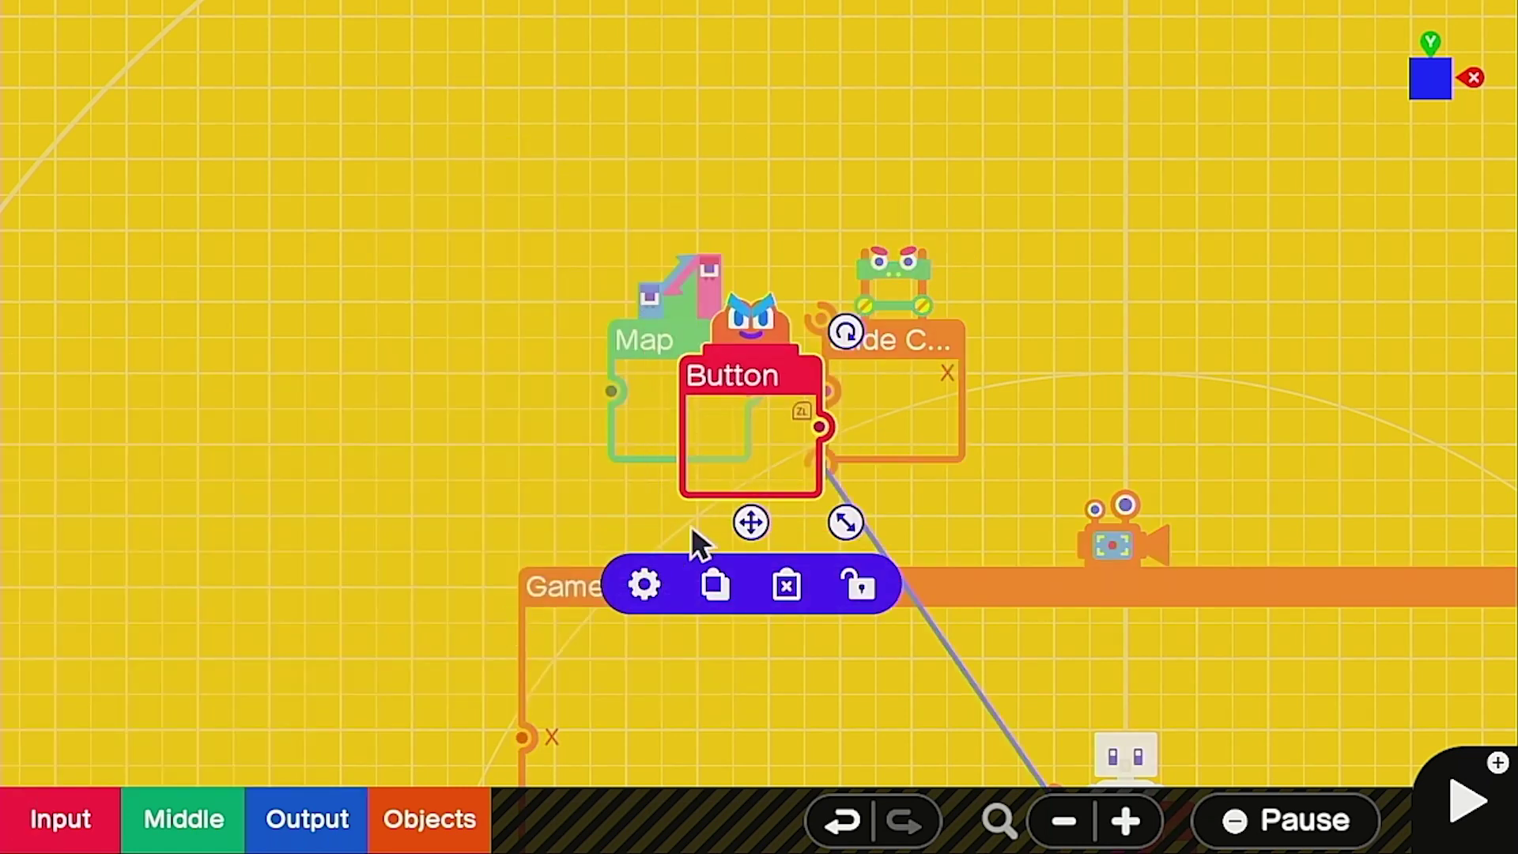
drag(762, 383, 449, 329)
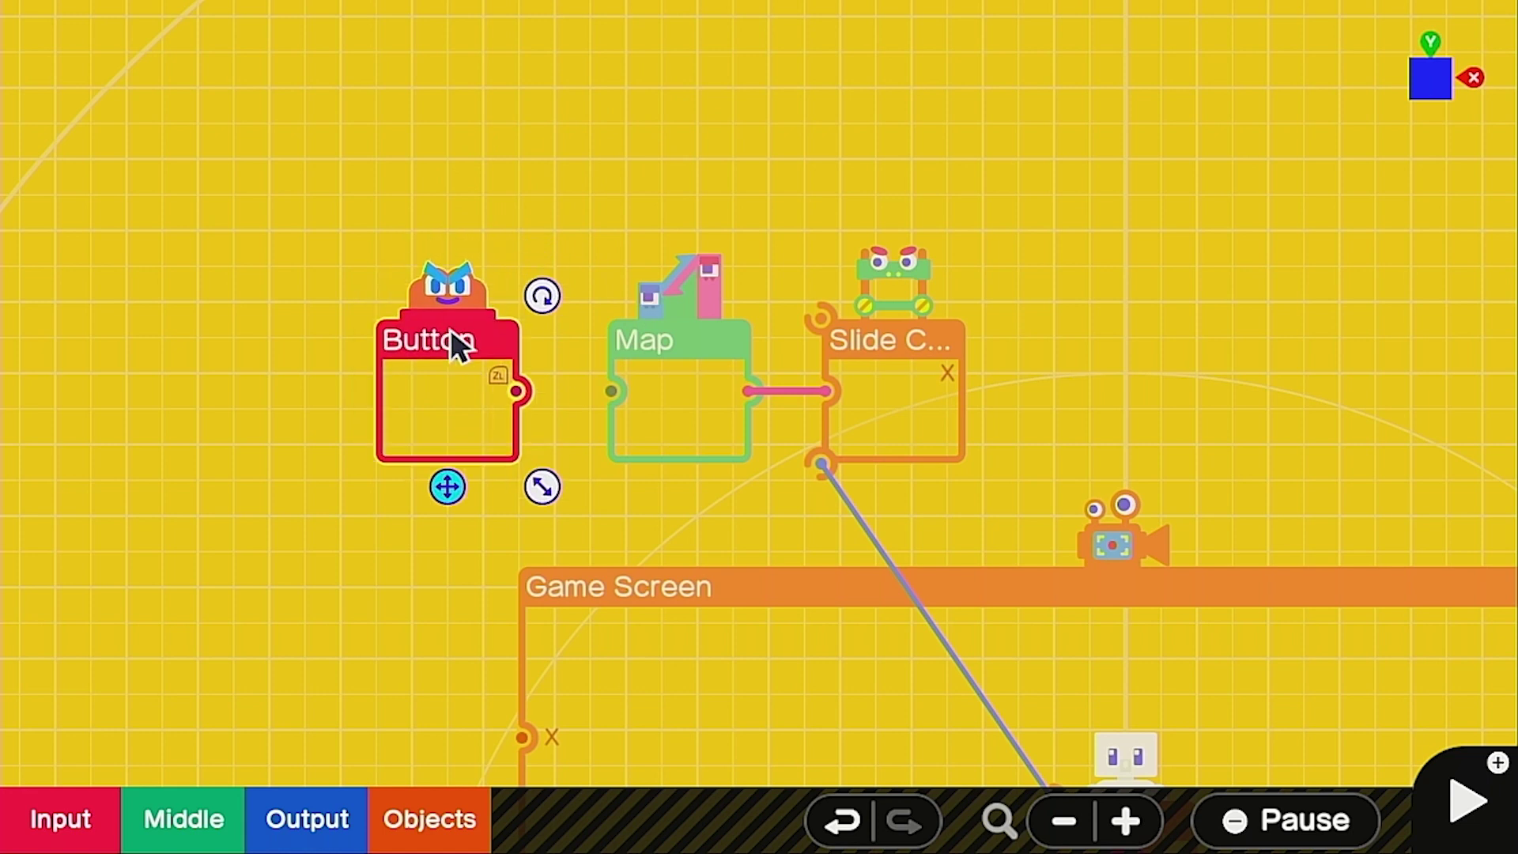
drag(516, 388, 613, 391)
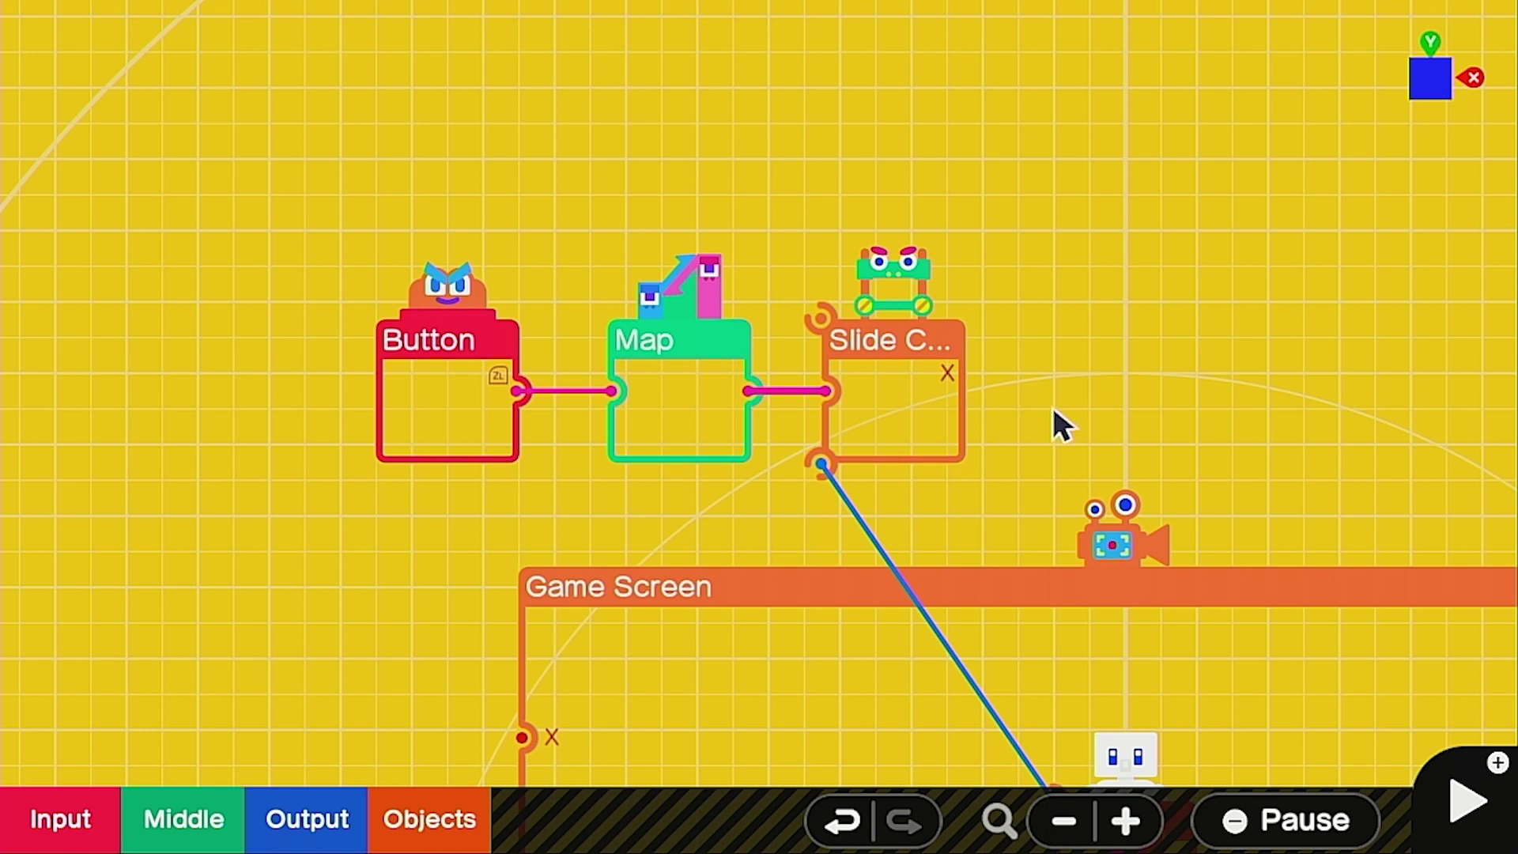
Add a box object and place it beside the Slide Connector, on the side opposite the Map nodon.
click(443, 814)
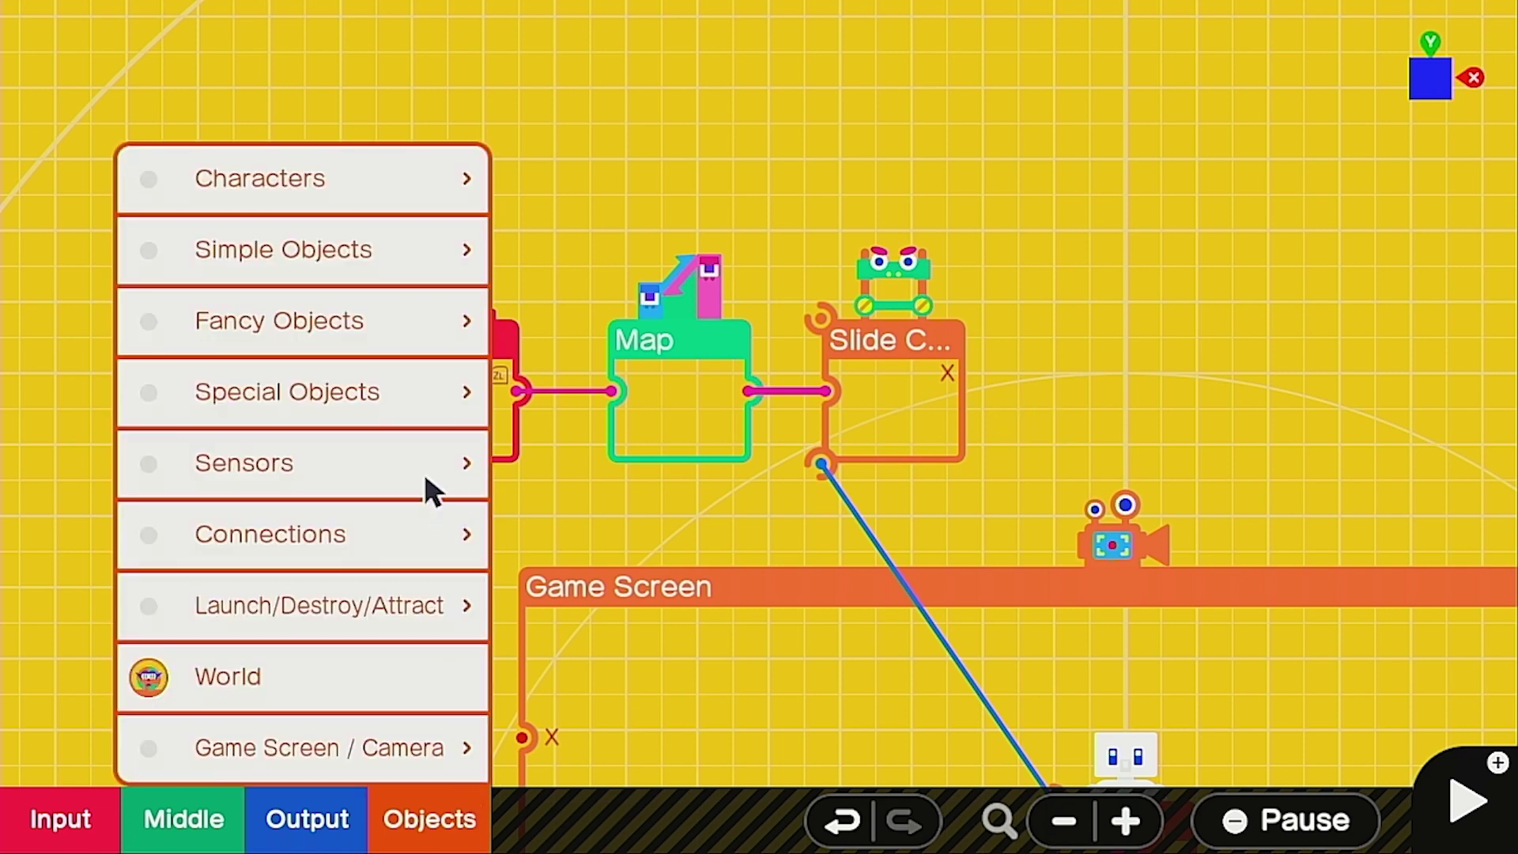
click(387, 247)
click(663, 264)
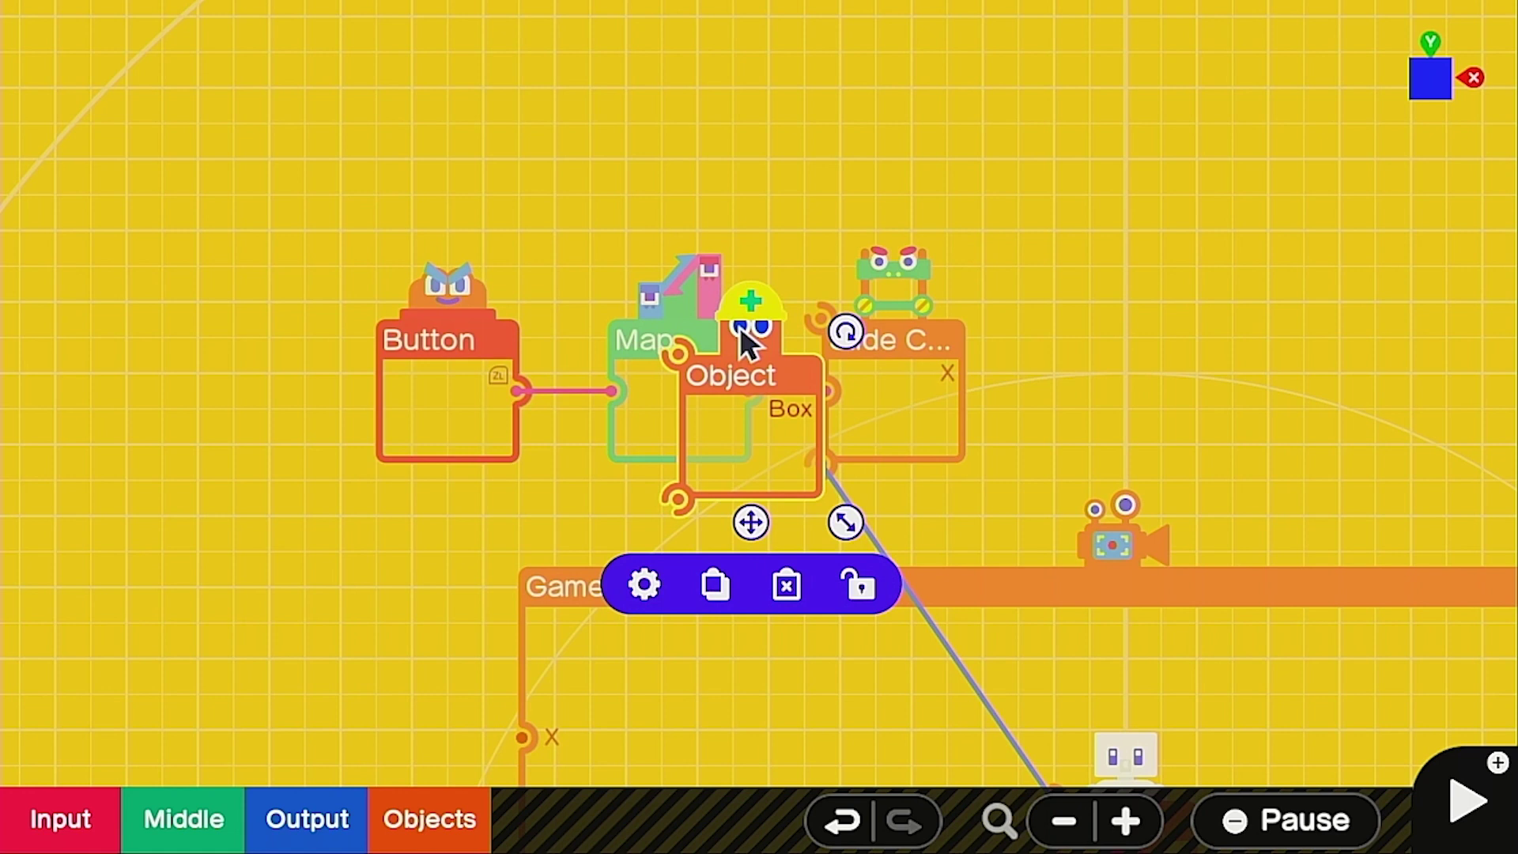
drag(738, 380, 1088, 346)
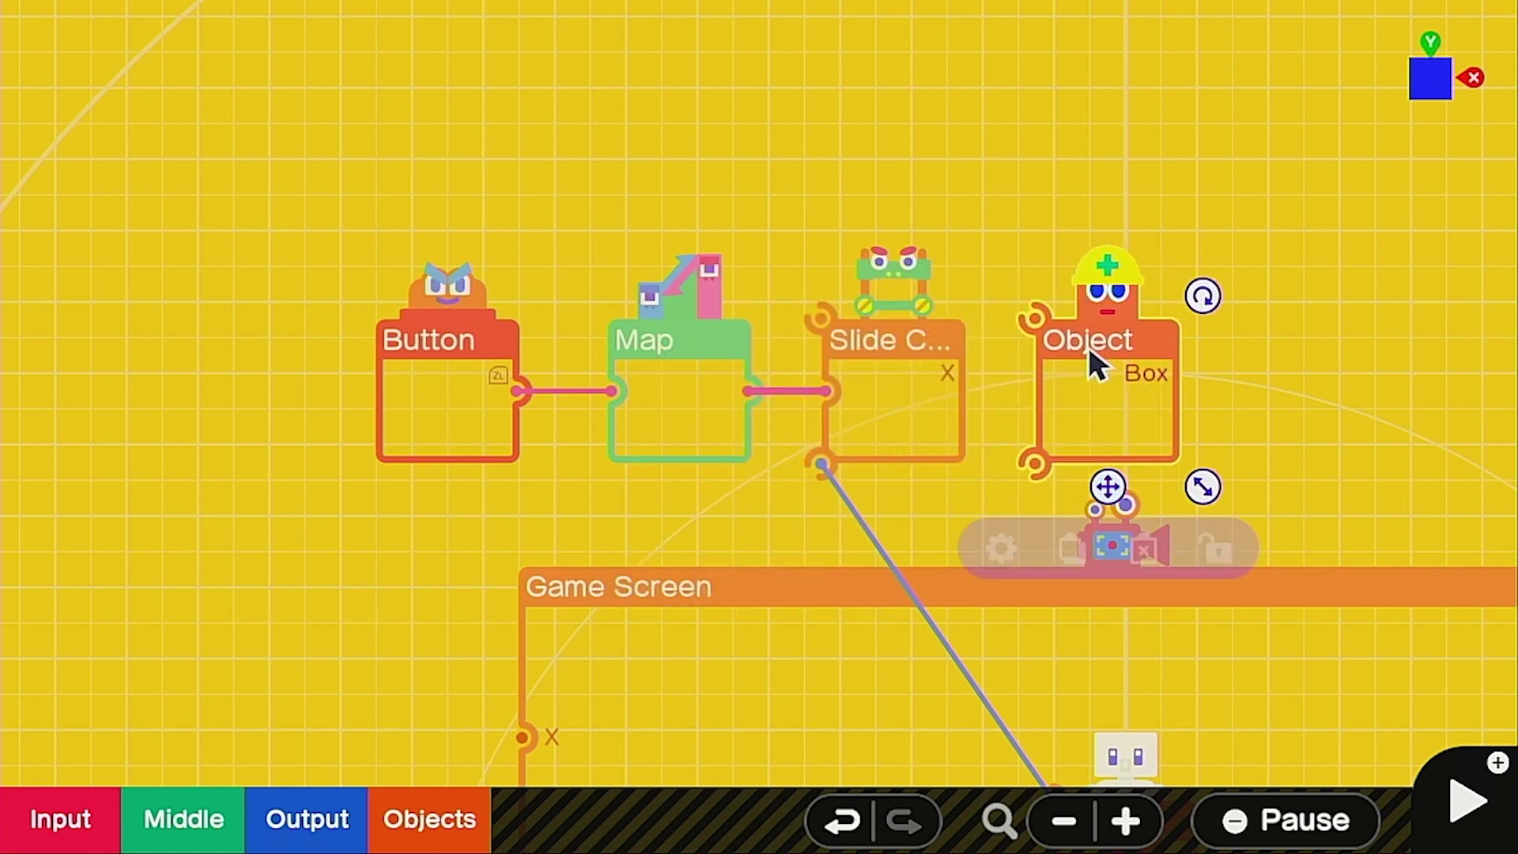
Set the box object's Z size to 0.20 m and turn off its Destructible property.
click(997, 548)
drag(943, 313, 943, 313)
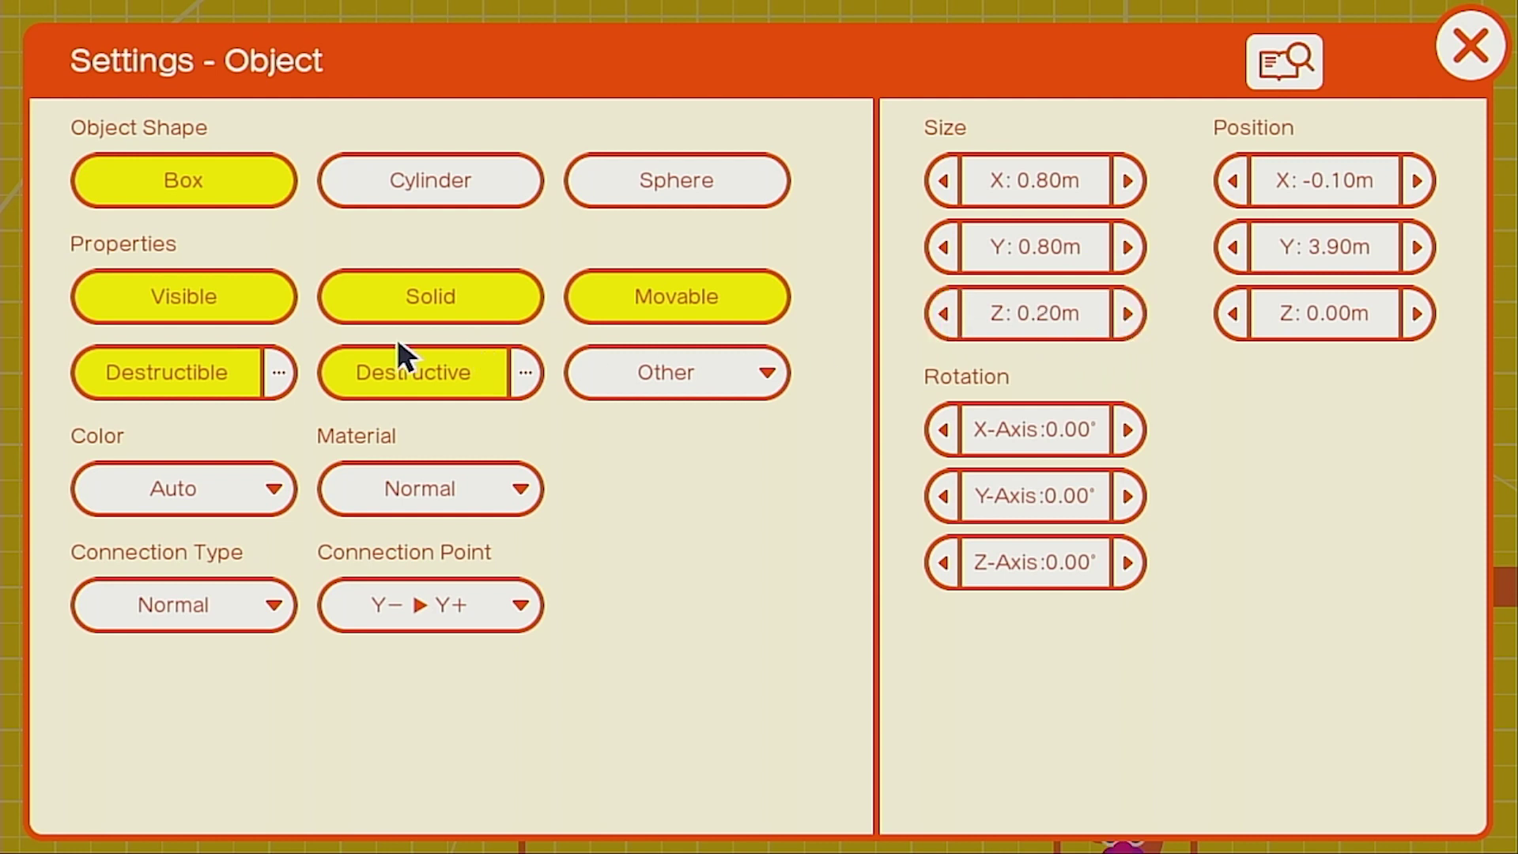
click(210, 384)
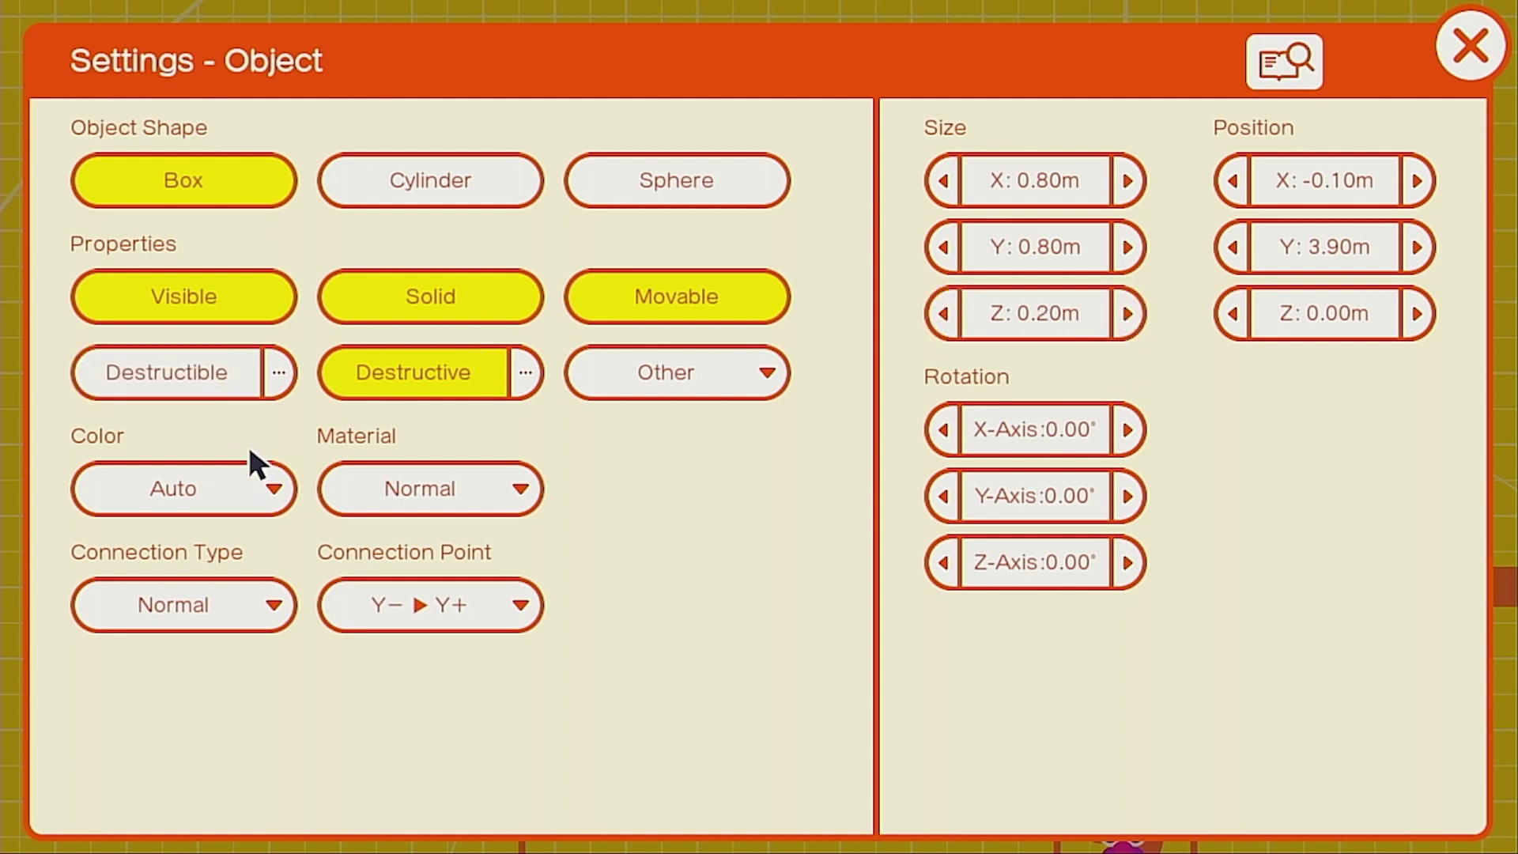
Set the box's manual connection points to Z+ for its own side and Z− for the target side.
click(455, 626)
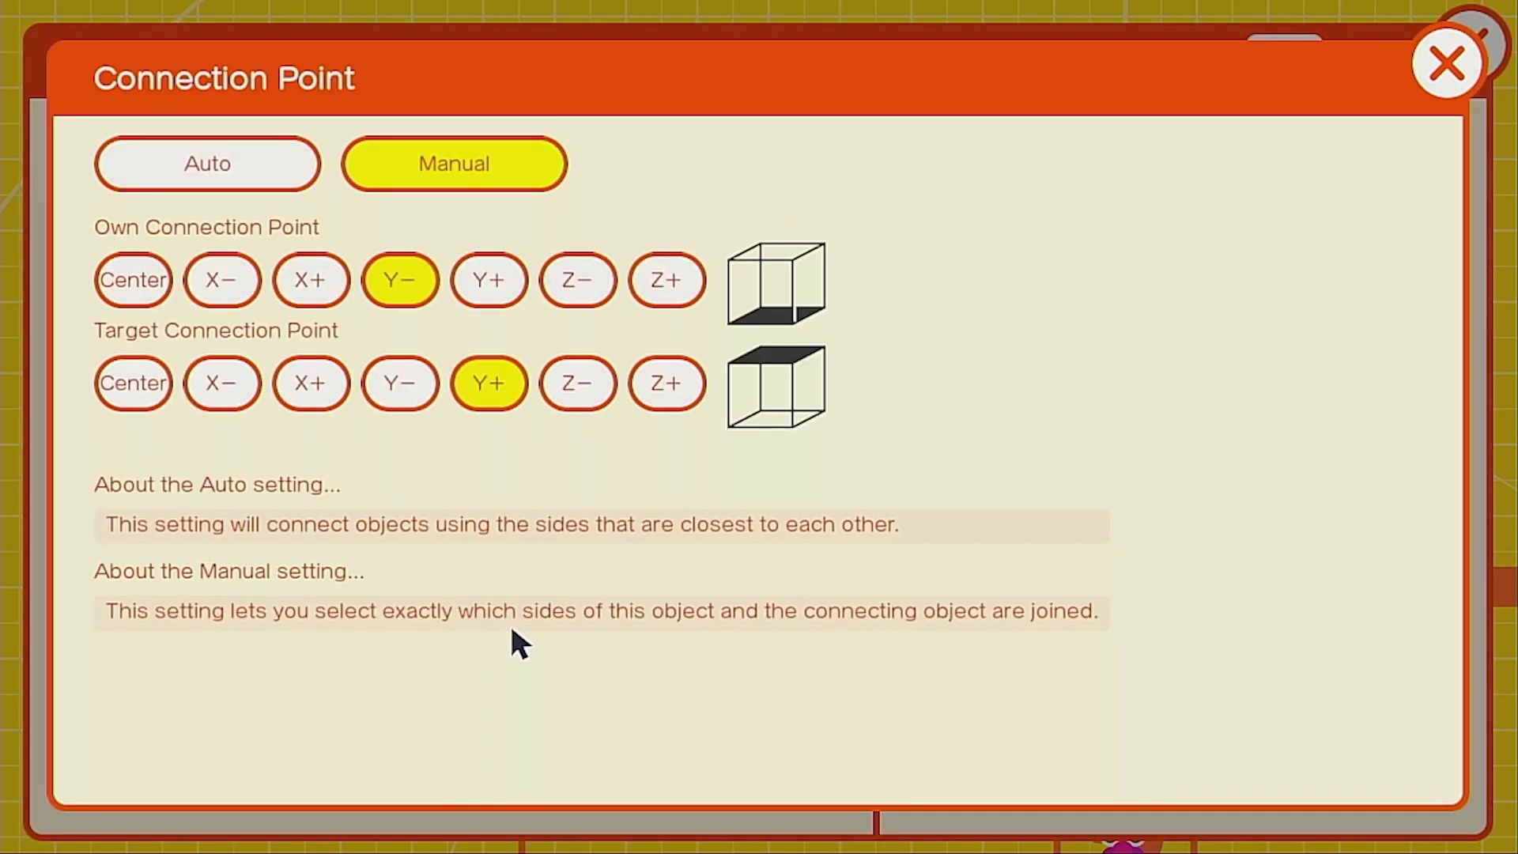
click(664, 295)
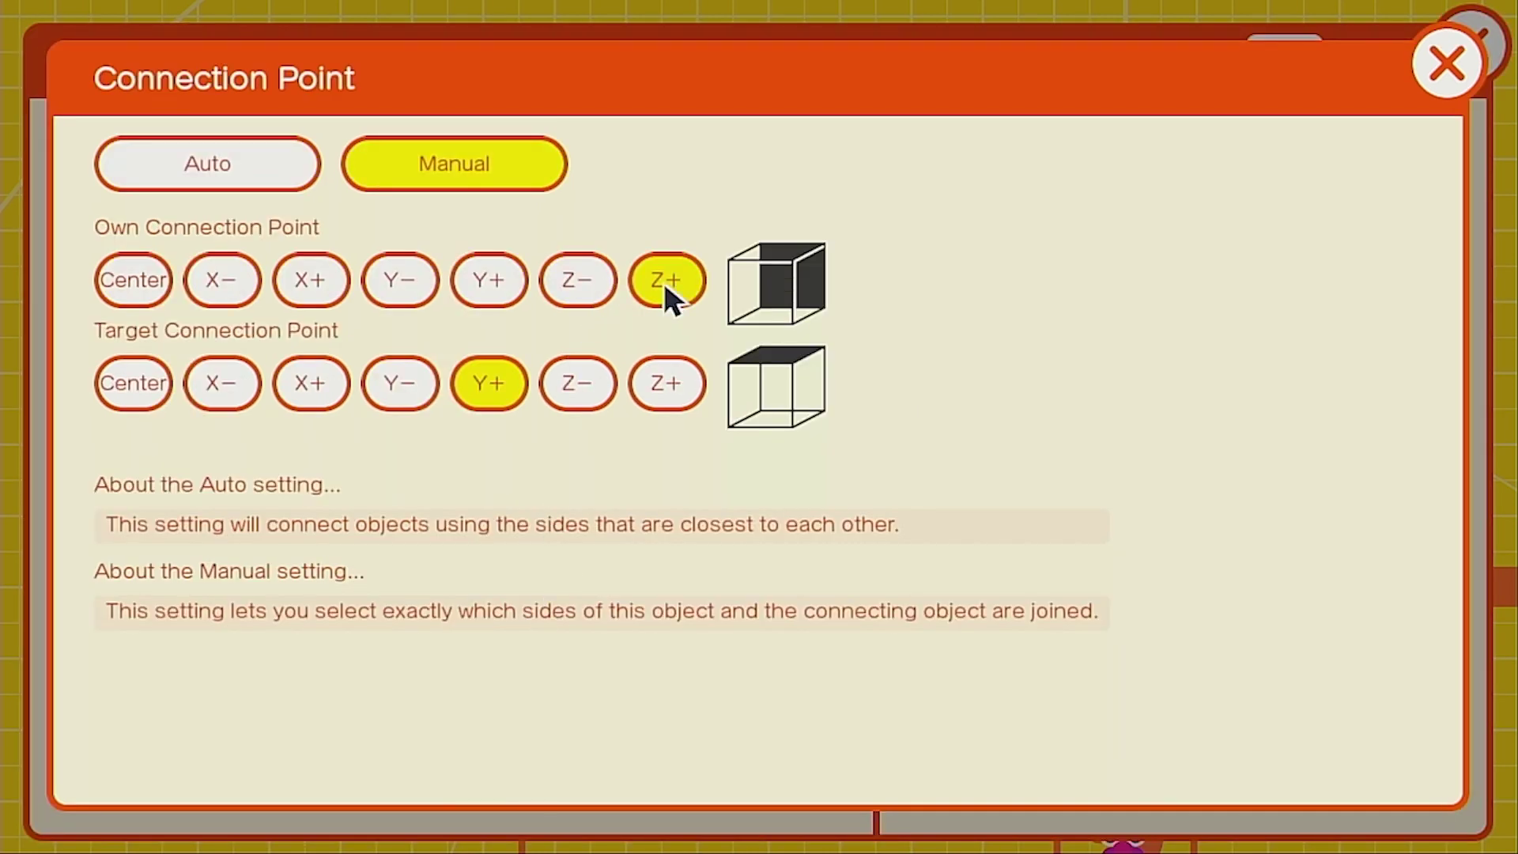
click(595, 395)
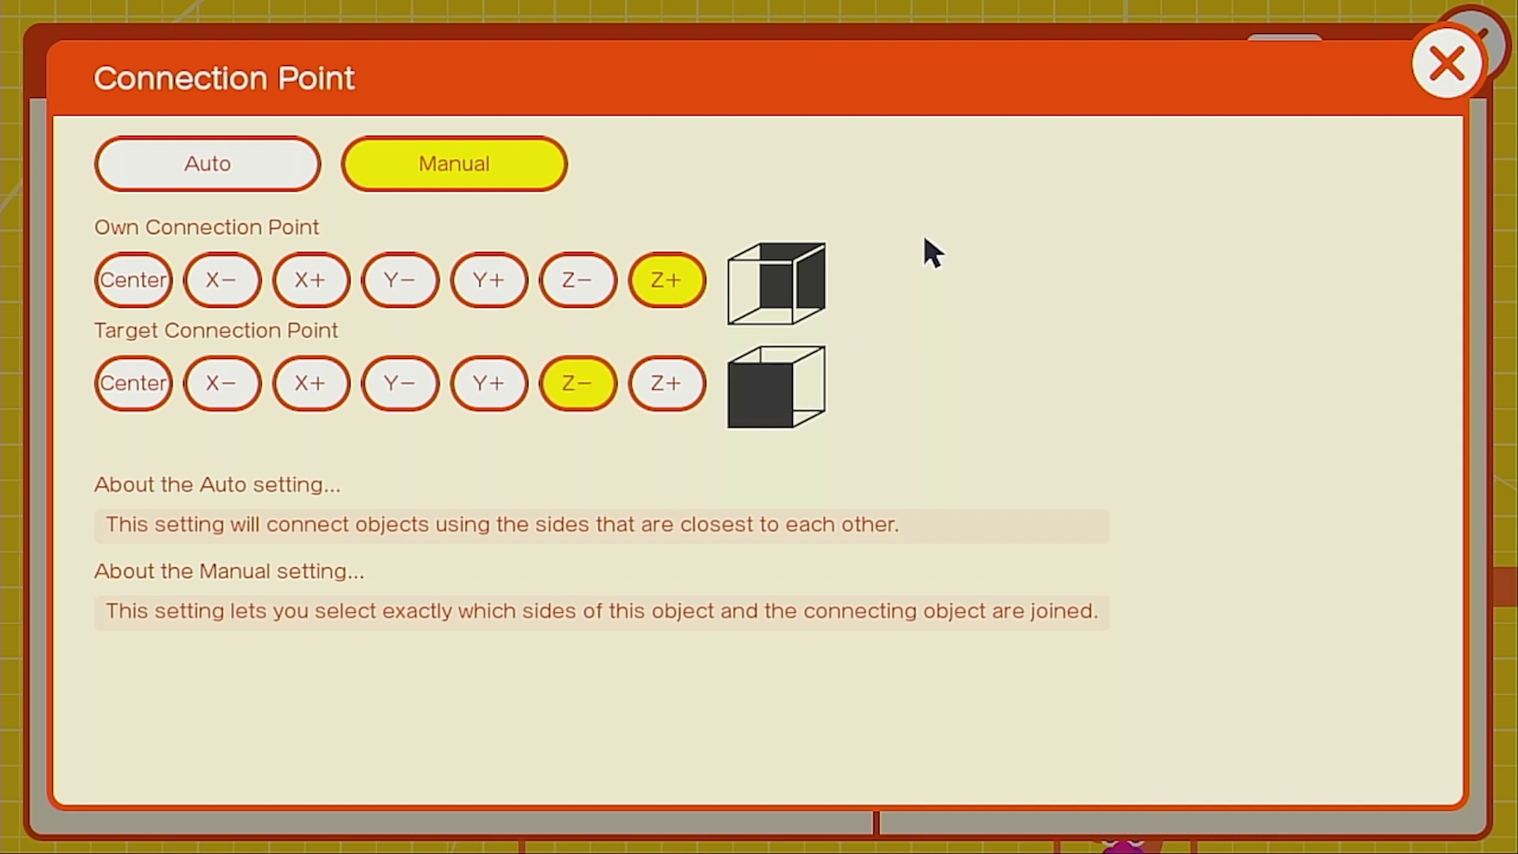
Connect the box to the Slide Connector, and place the Hylian shield texture above the box with its connection point joined to it.
click(1440, 88)
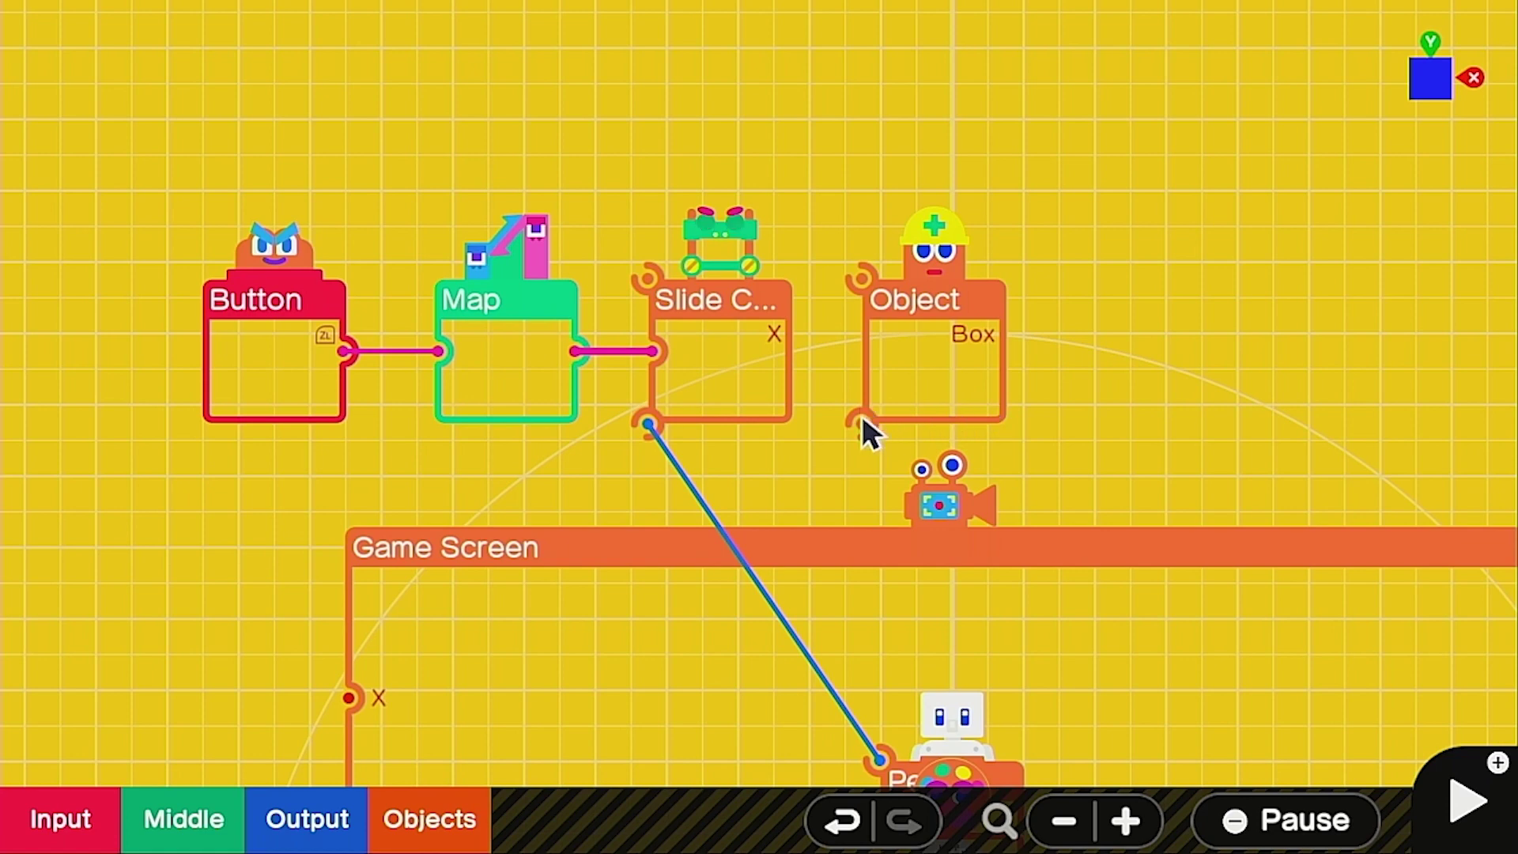
drag(671, 303, 669, 300)
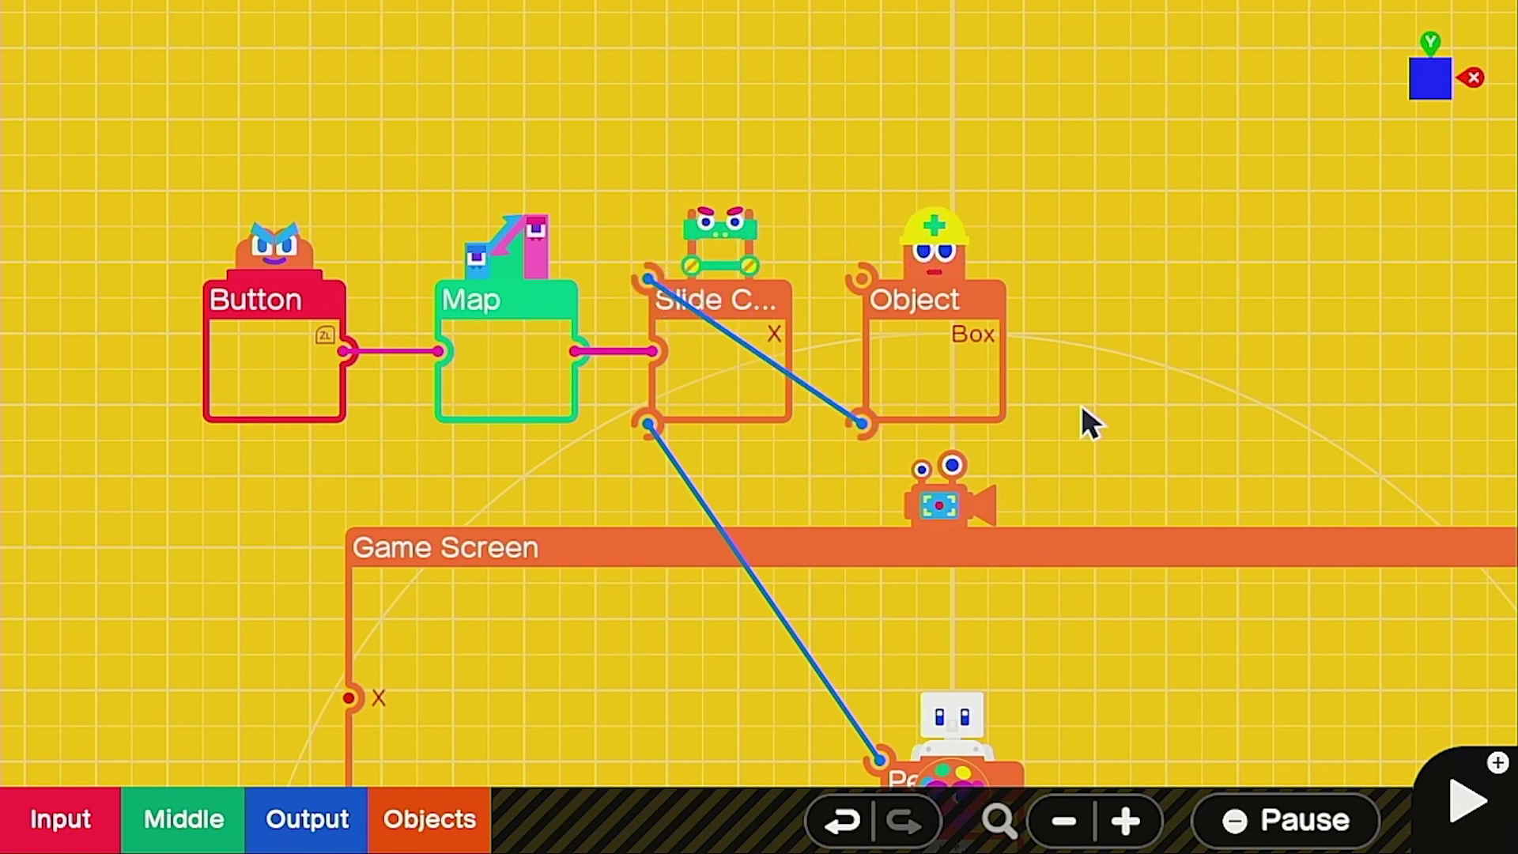
drag(1037, 695, 972, 554)
click(901, 722)
click(898, 724)
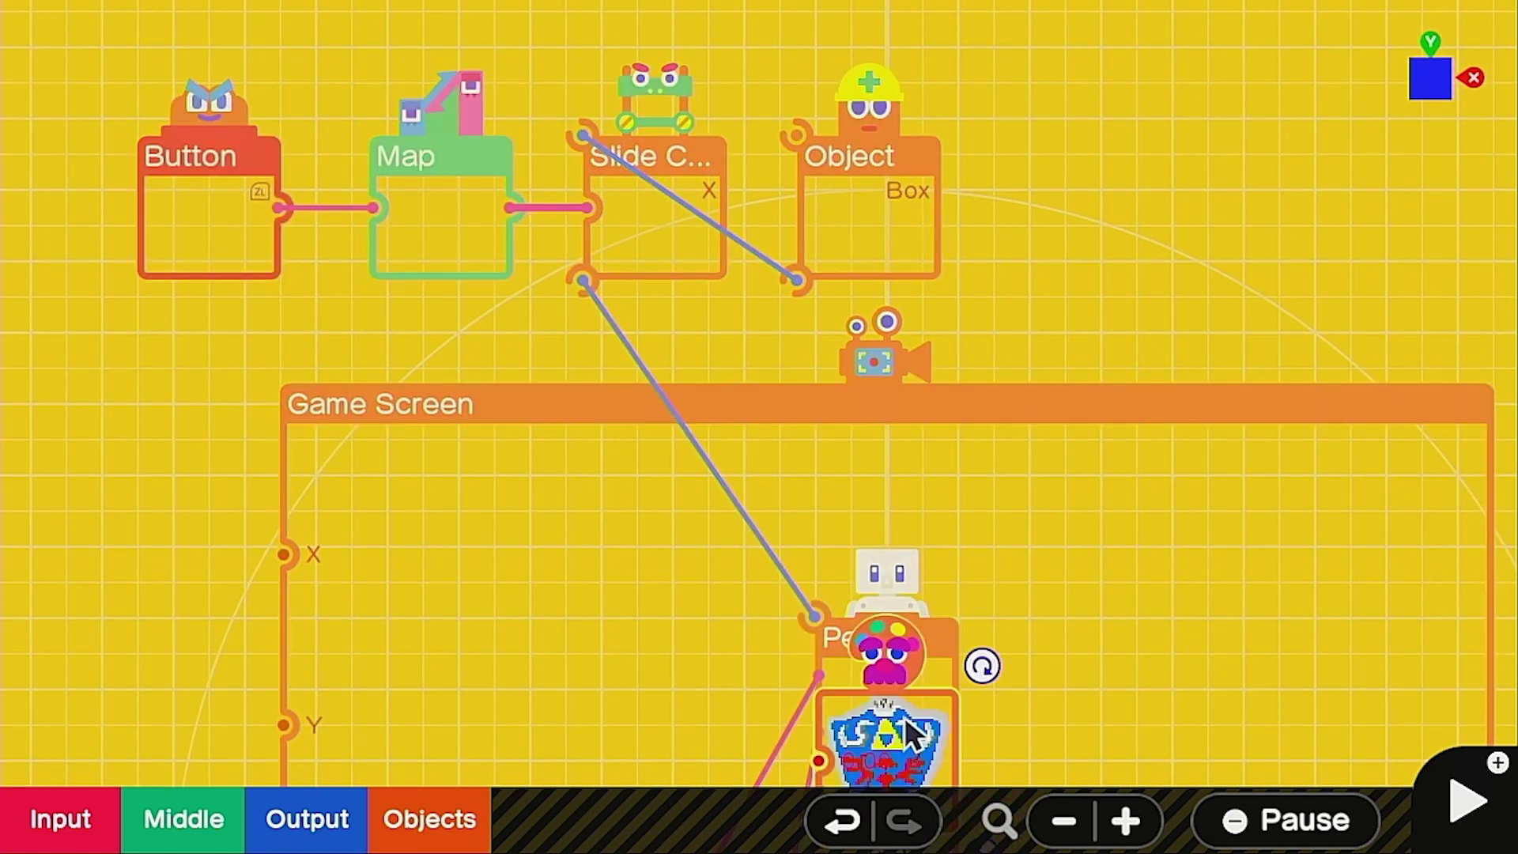
drag(904, 716, 886, 197)
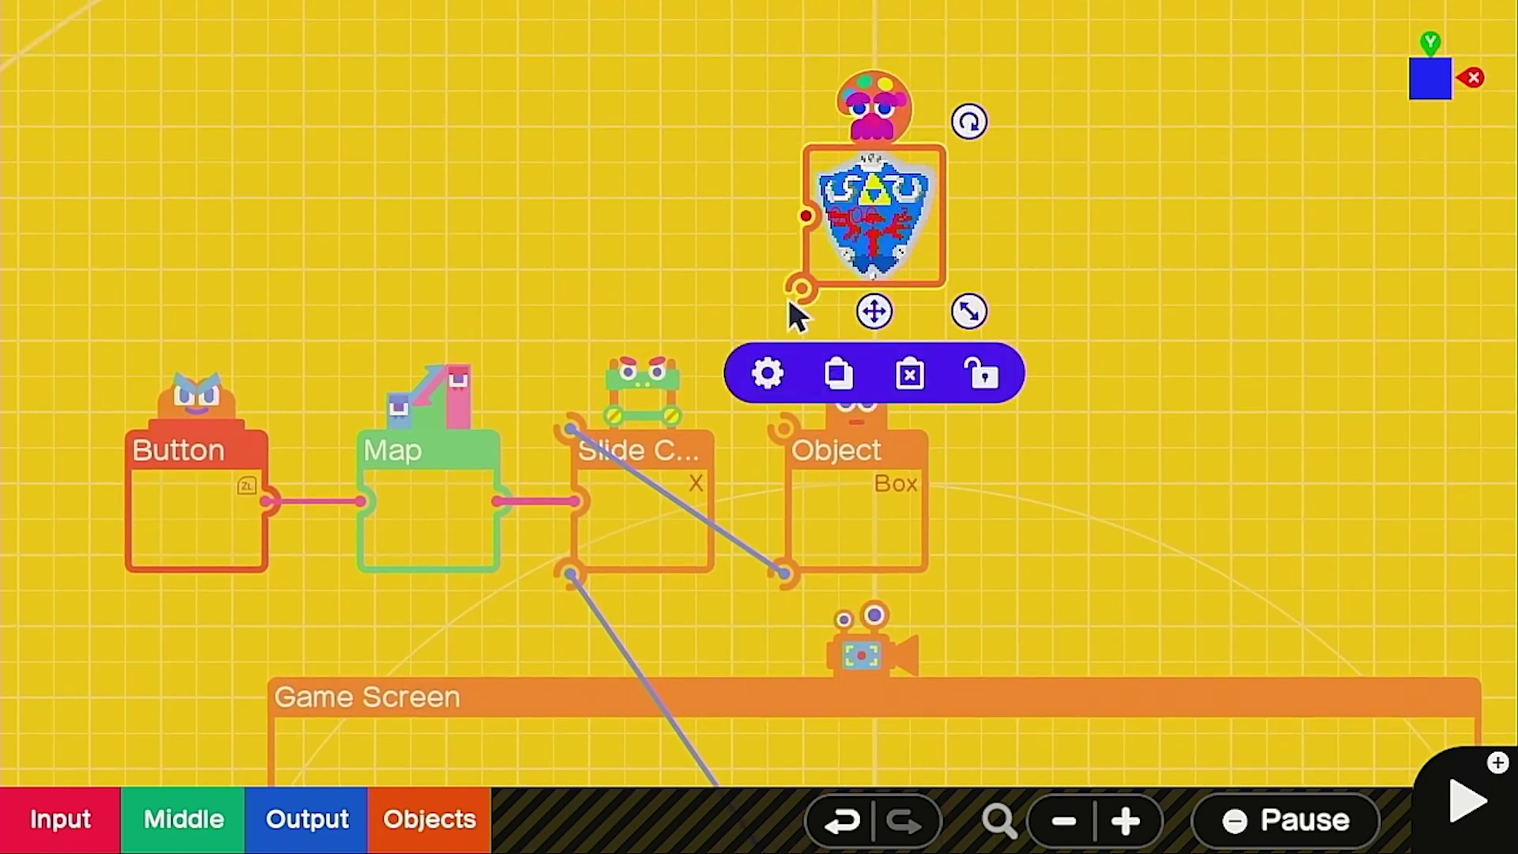
drag(790, 302, 781, 429)
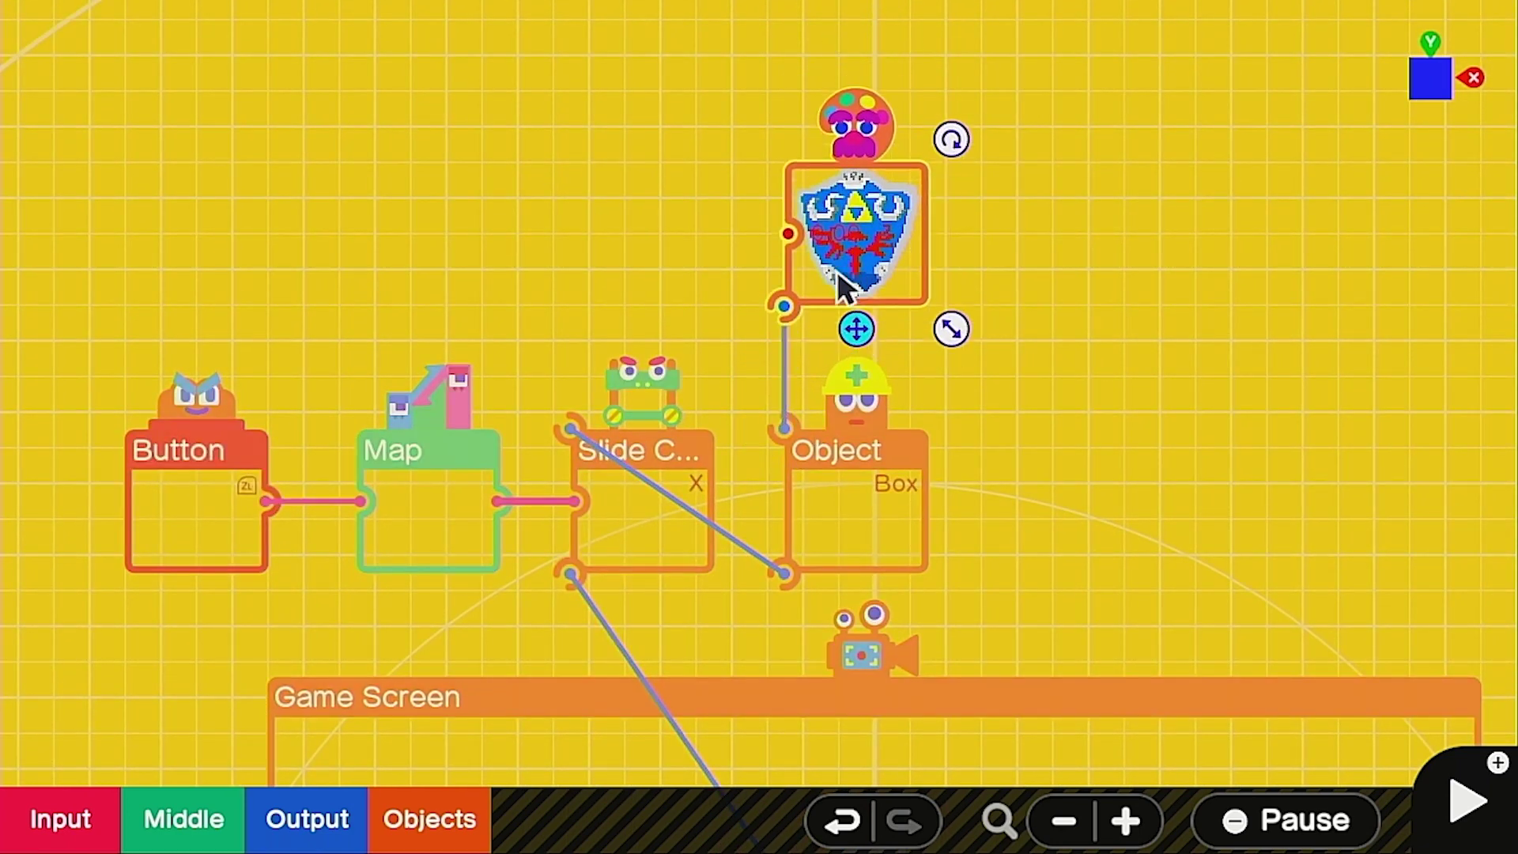
Check the Hylian shield texture's face setting and test the shield in the running game.
click(837, 270)
click(748, 390)
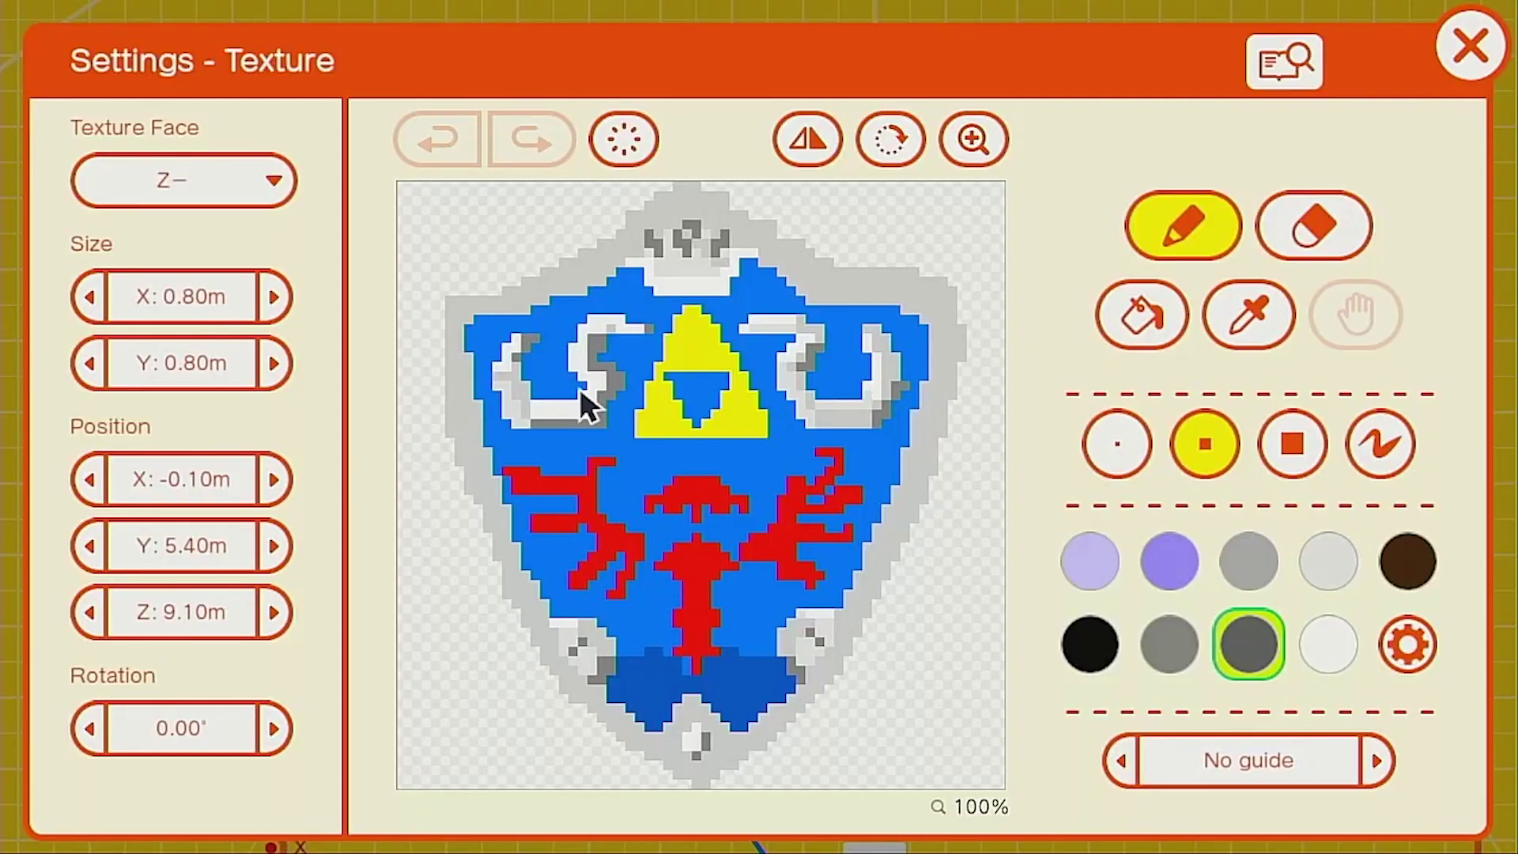
click(269, 183)
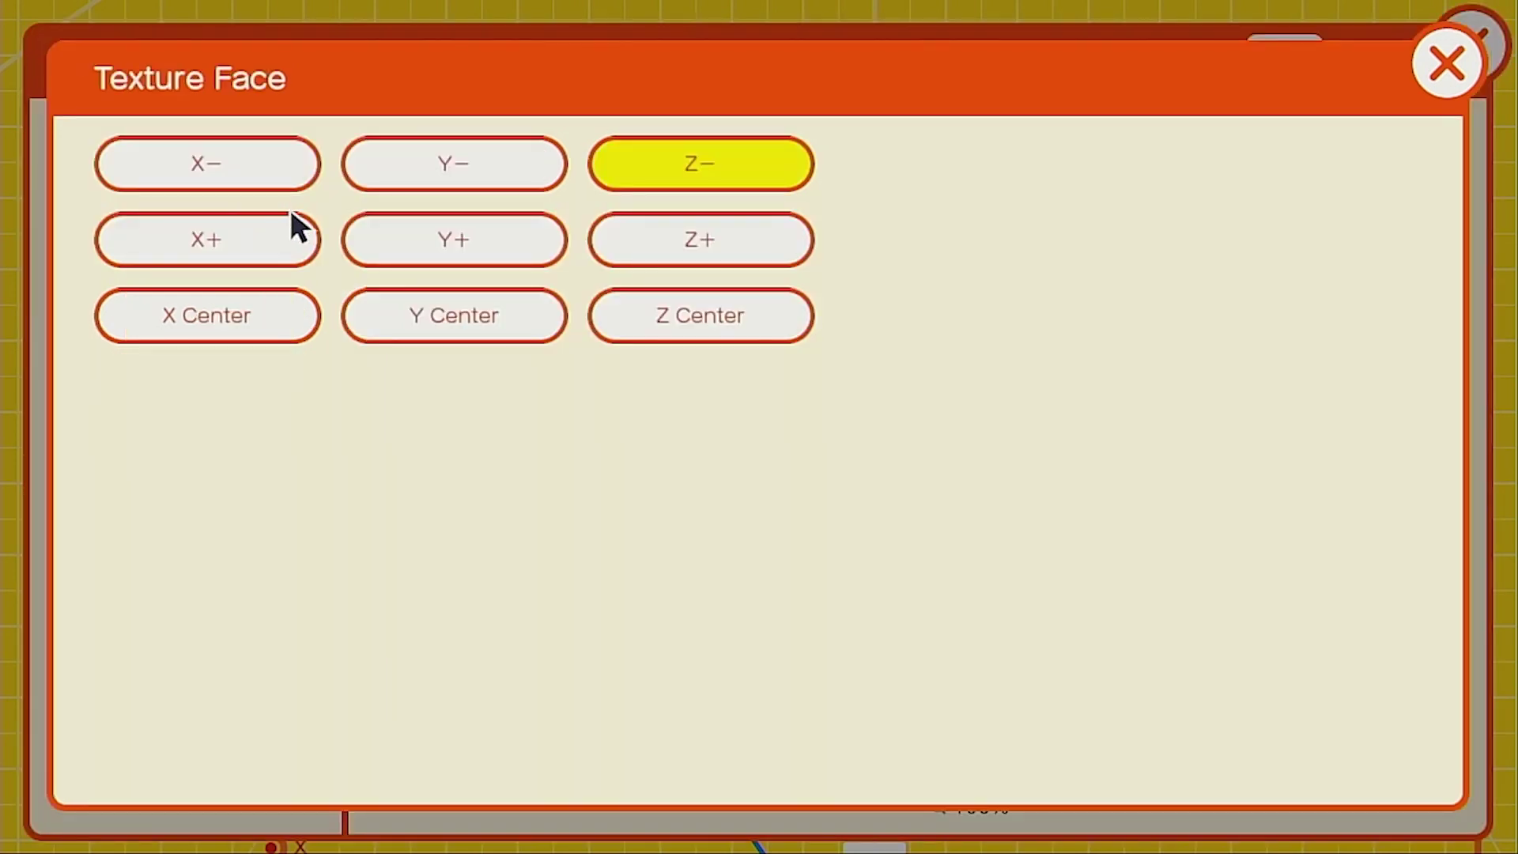
click(1435, 86)
click(1467, 43)
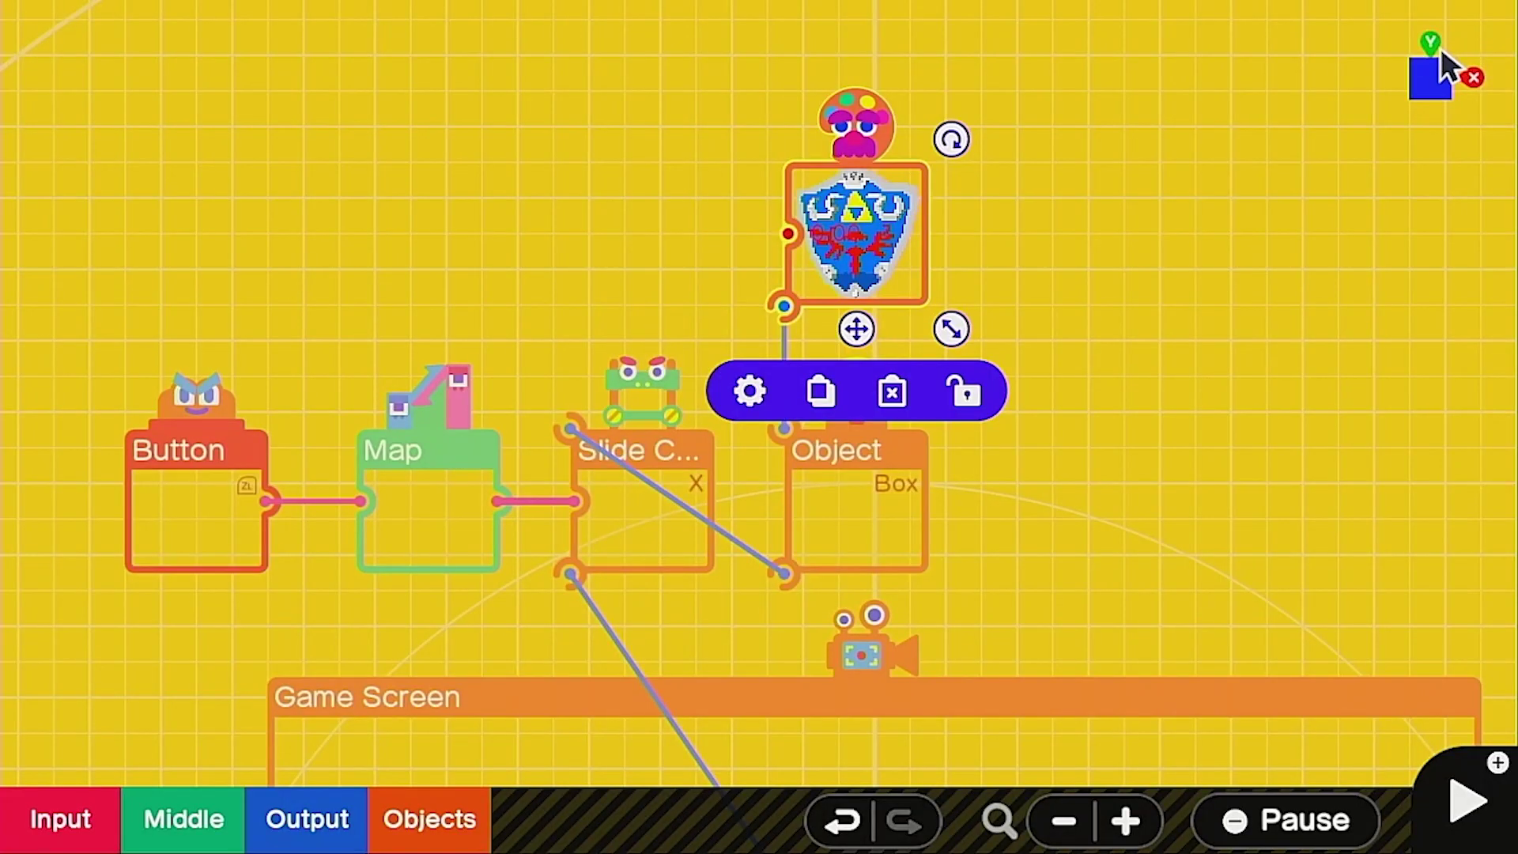
key(plus)
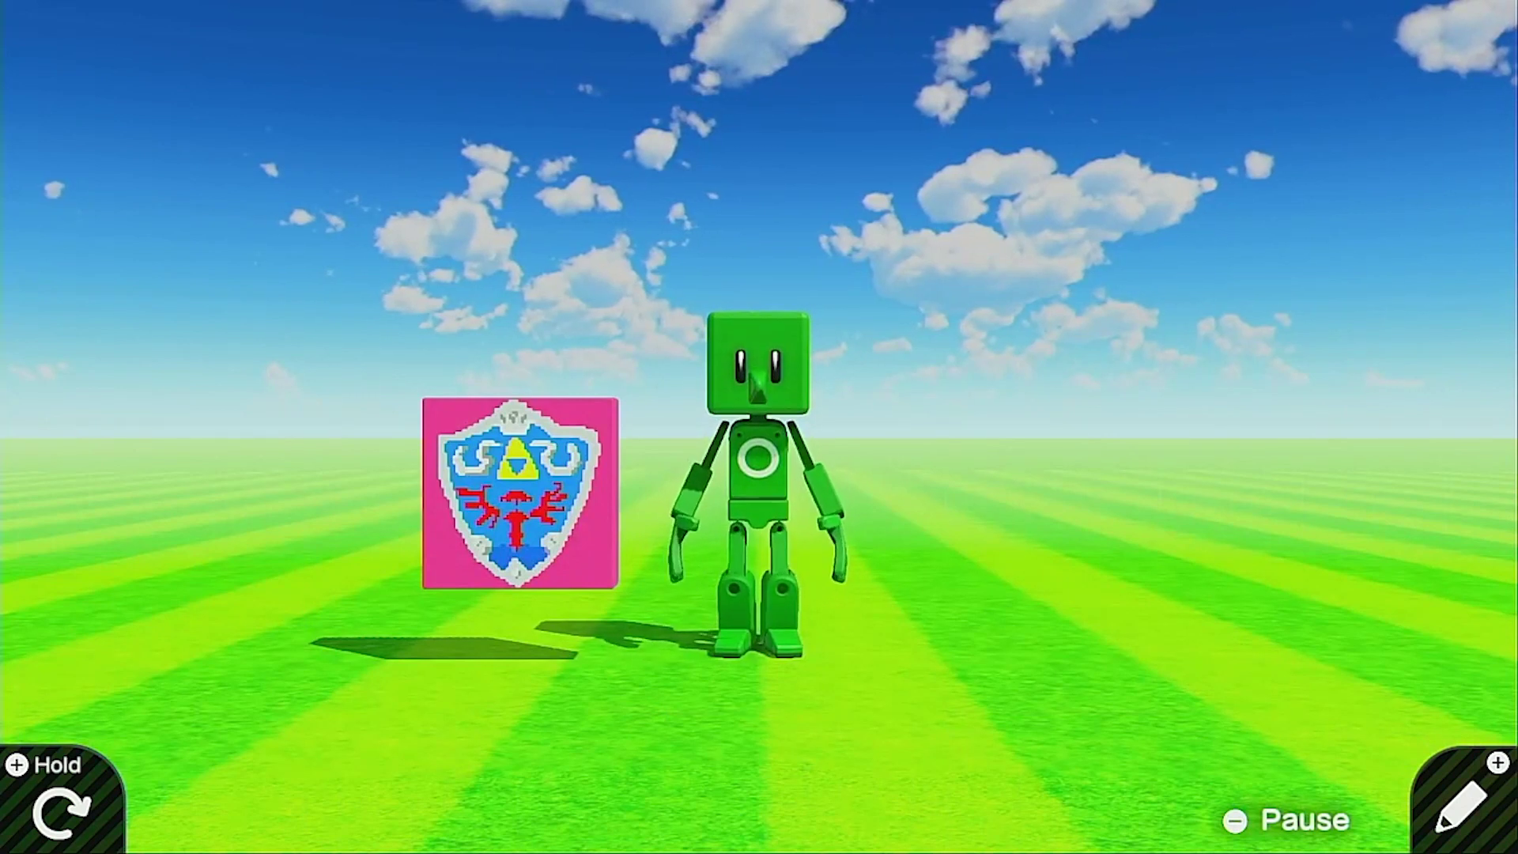
key(l)
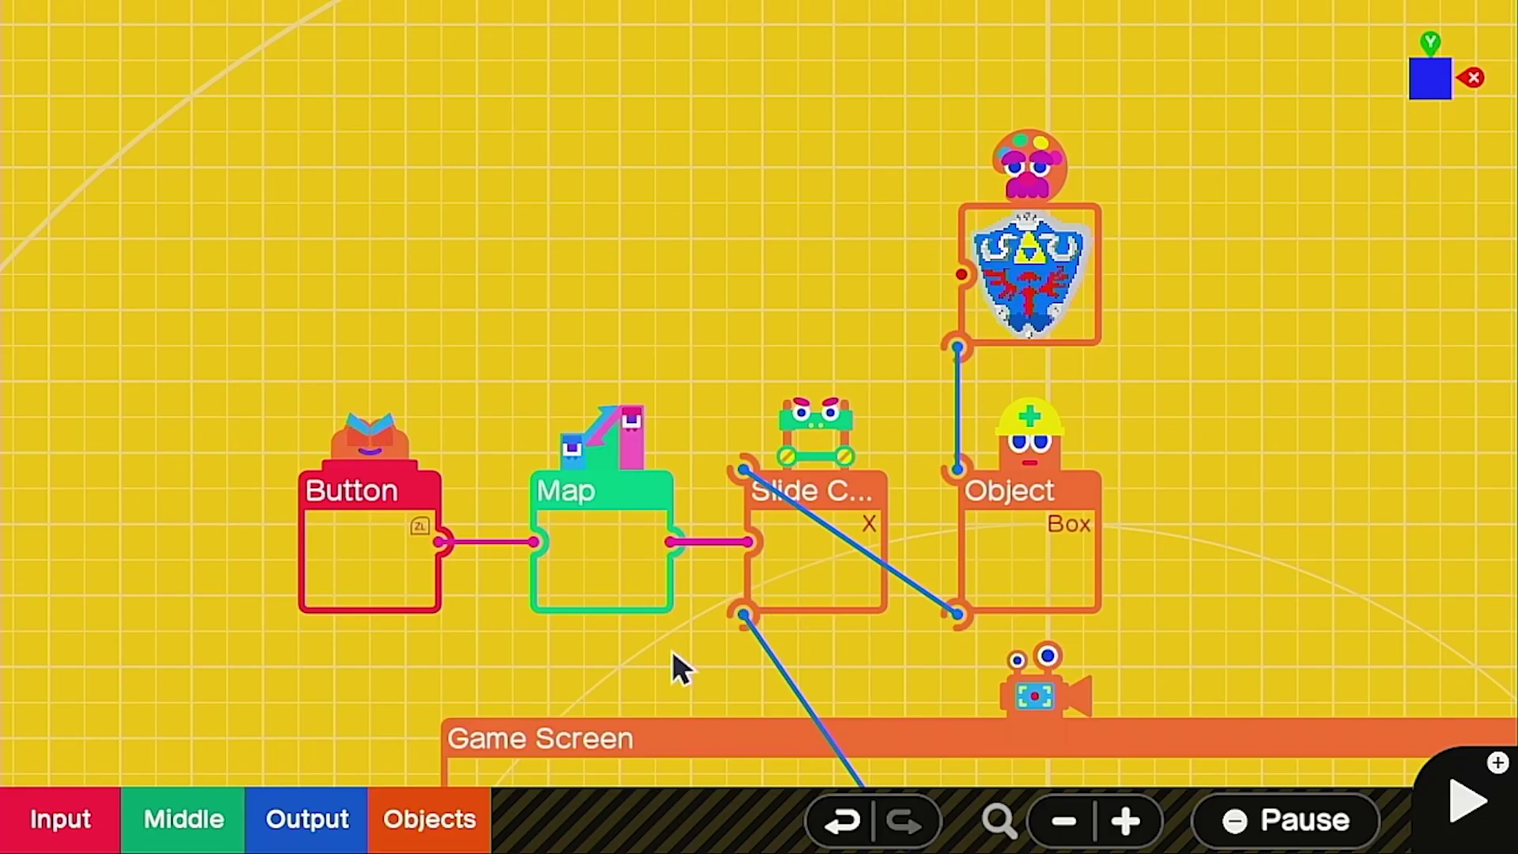
Duplicate the ZL button nodon beside the Hylian shield texture and connect its output to the texture's input.
click(393, 555)
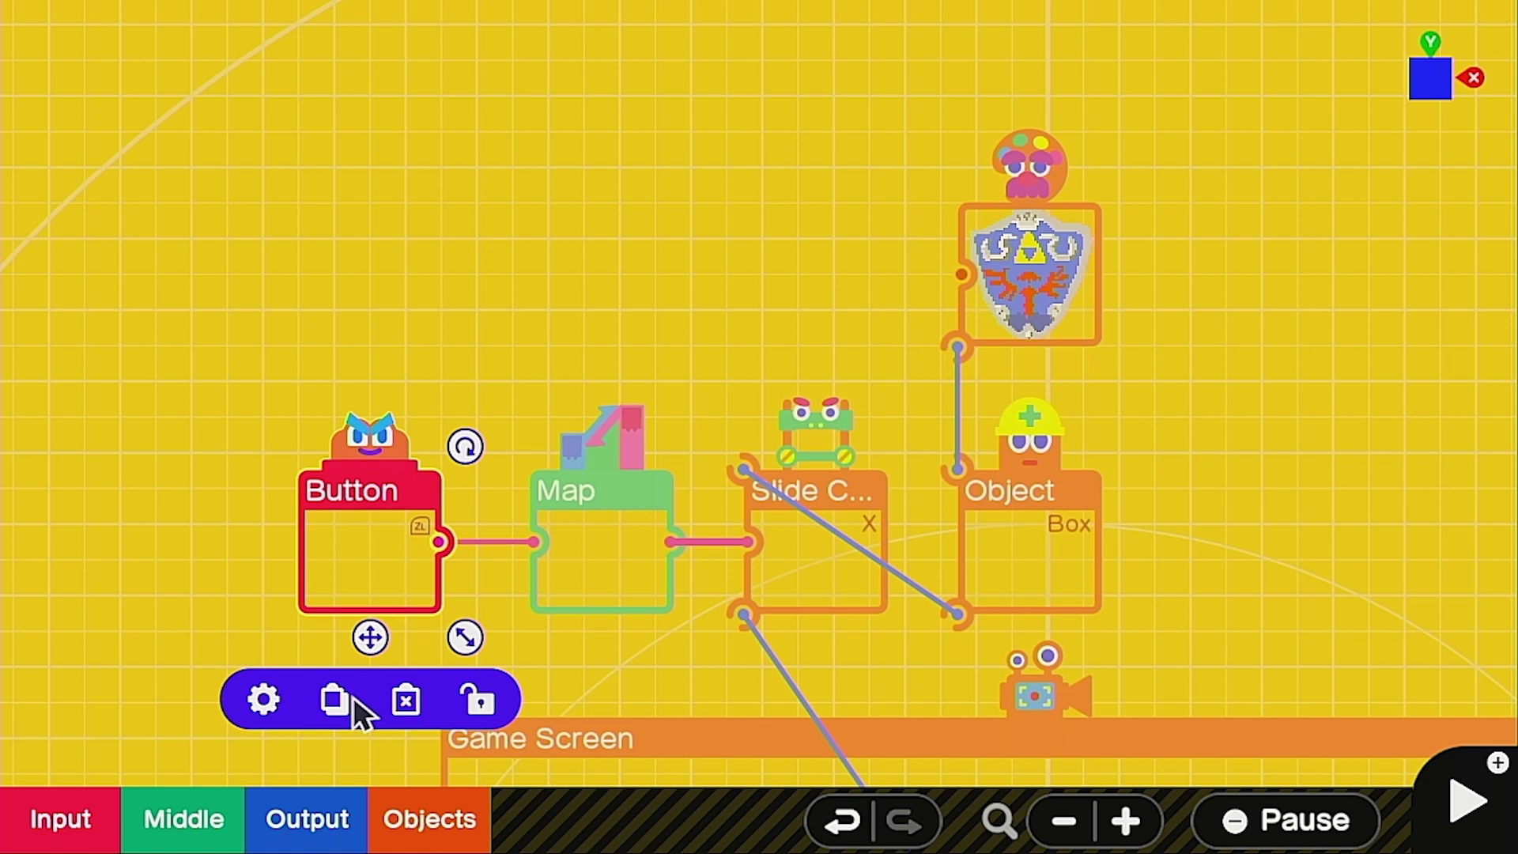
click(351, 697)
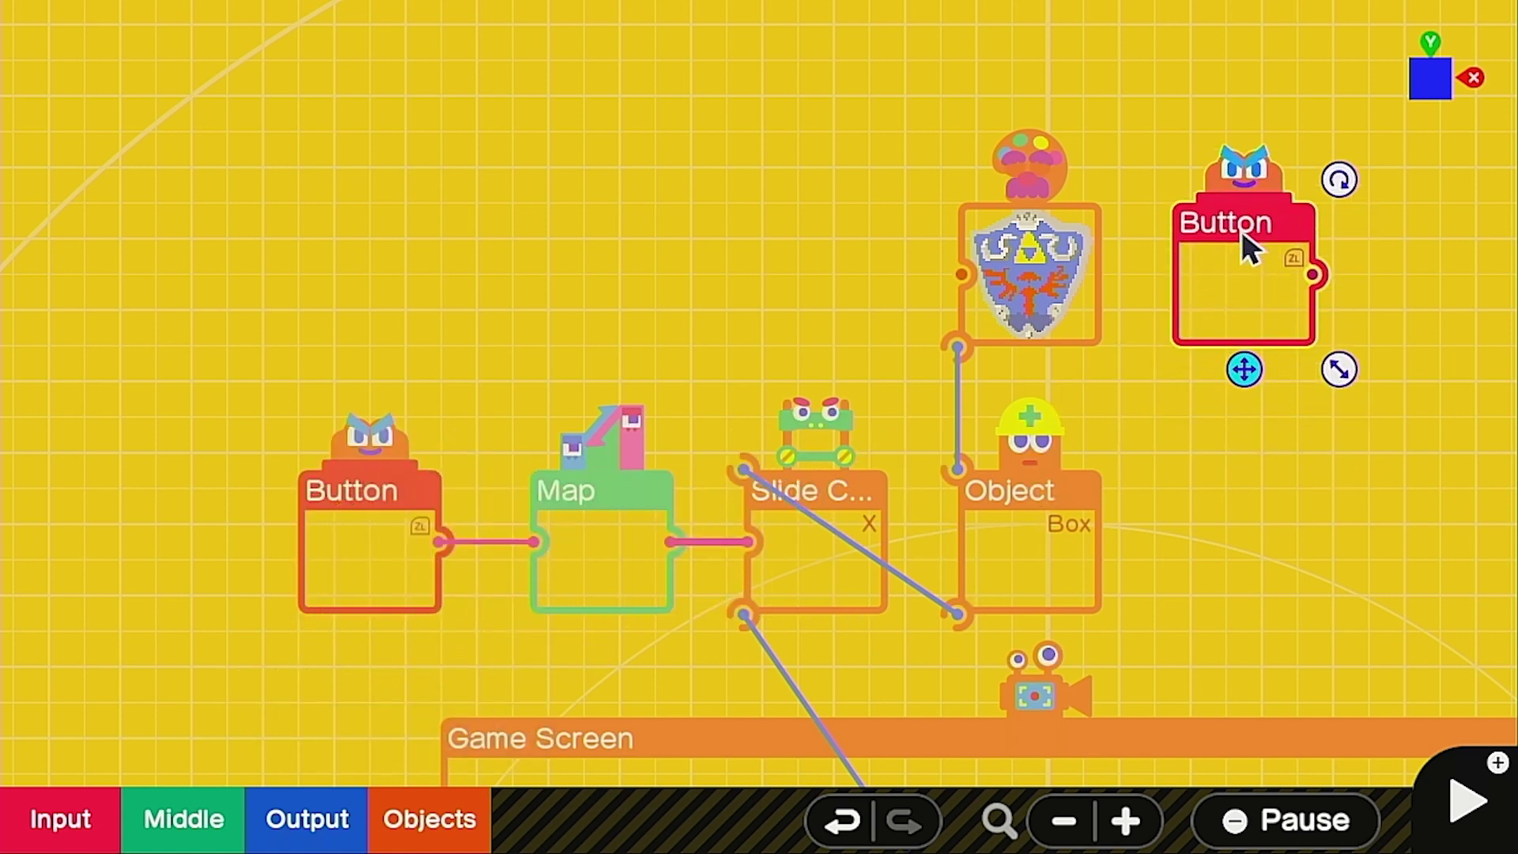
click(1241, 230)
drag(961, 274, 1366, 287)
drag(1428, 393, 889, 370)
Add a NOT nodon beside the copied ZL button and connect the button's output to its input.
click(205, 822)
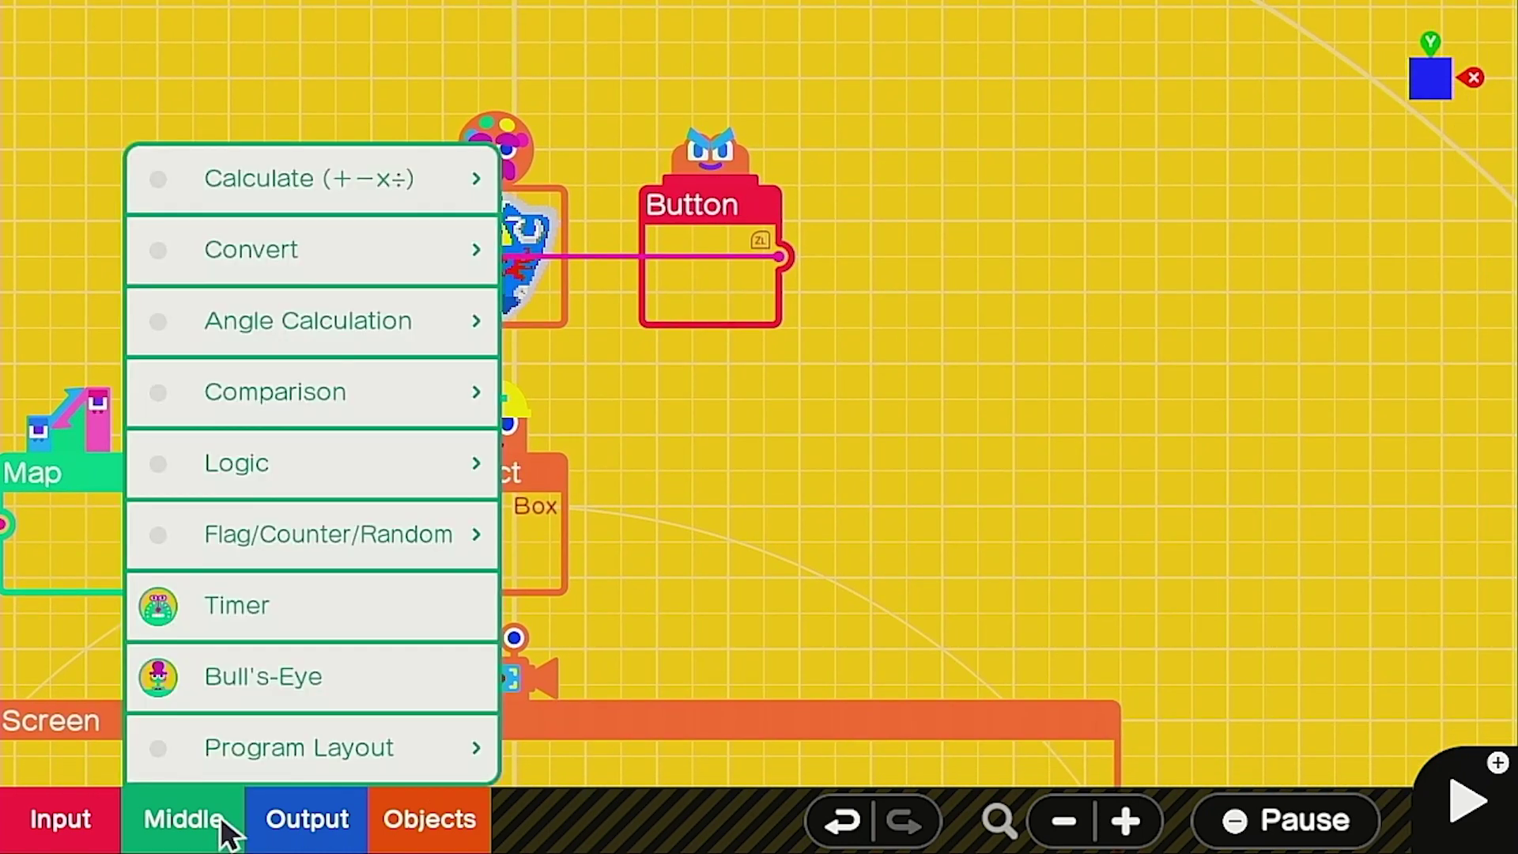
click(400, 484)
click(603, 532)
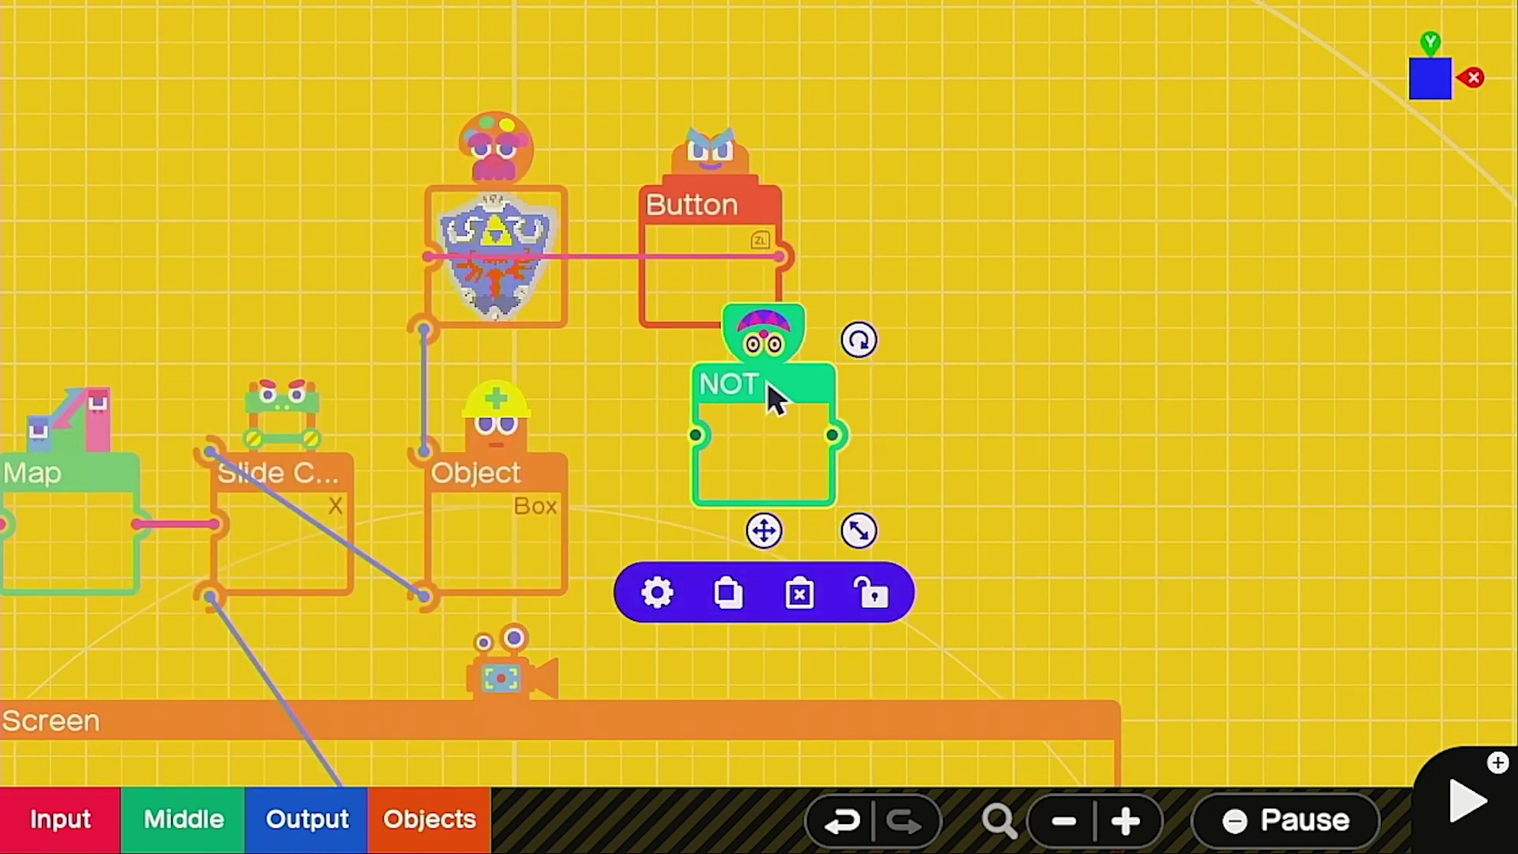
drag(772, 396, 997, 208)
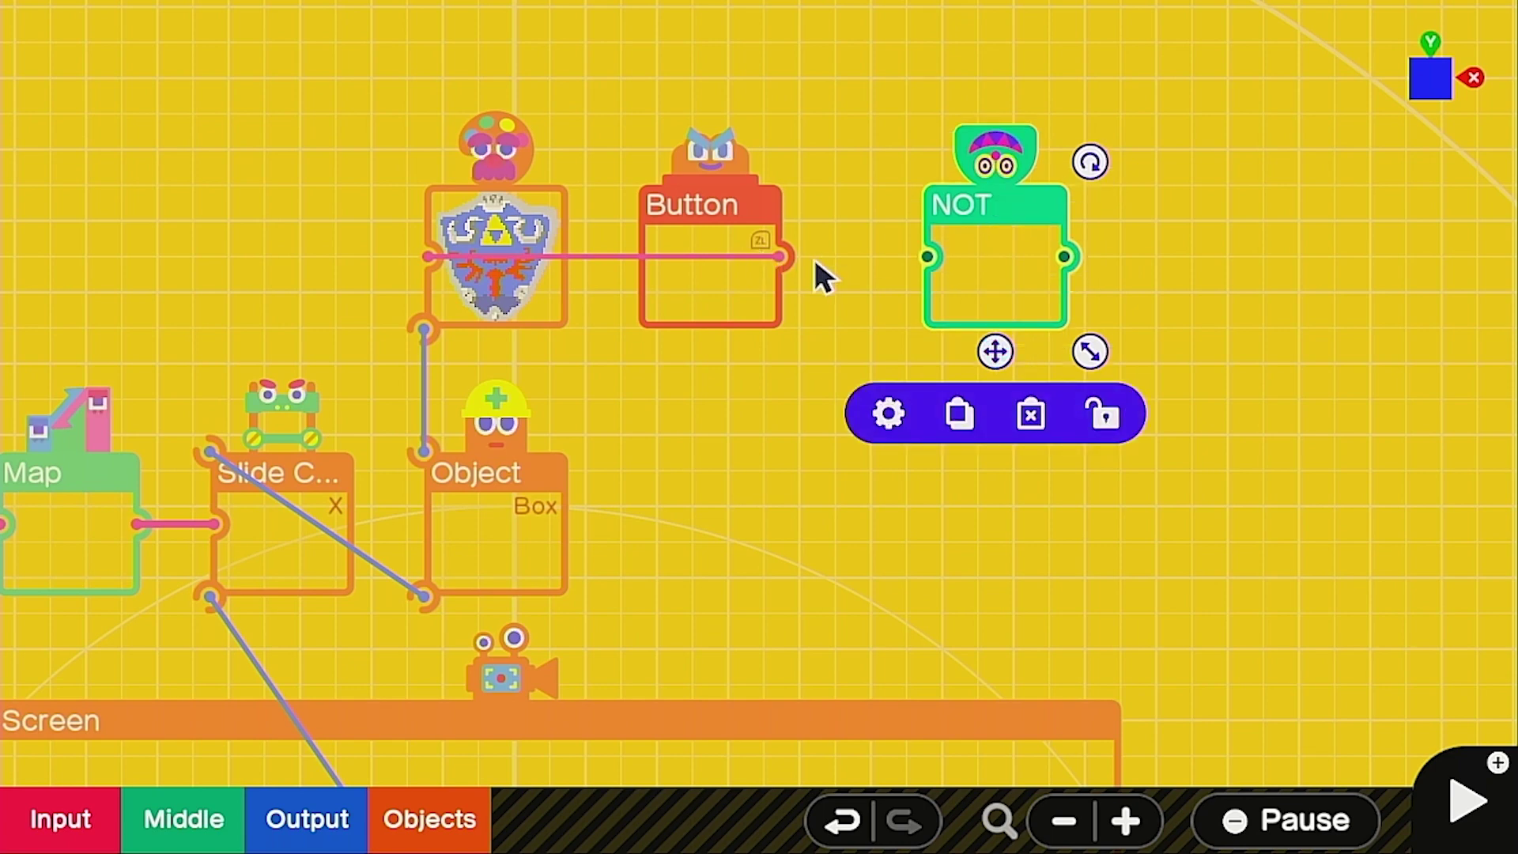
drag(795, 259, 966, 268)
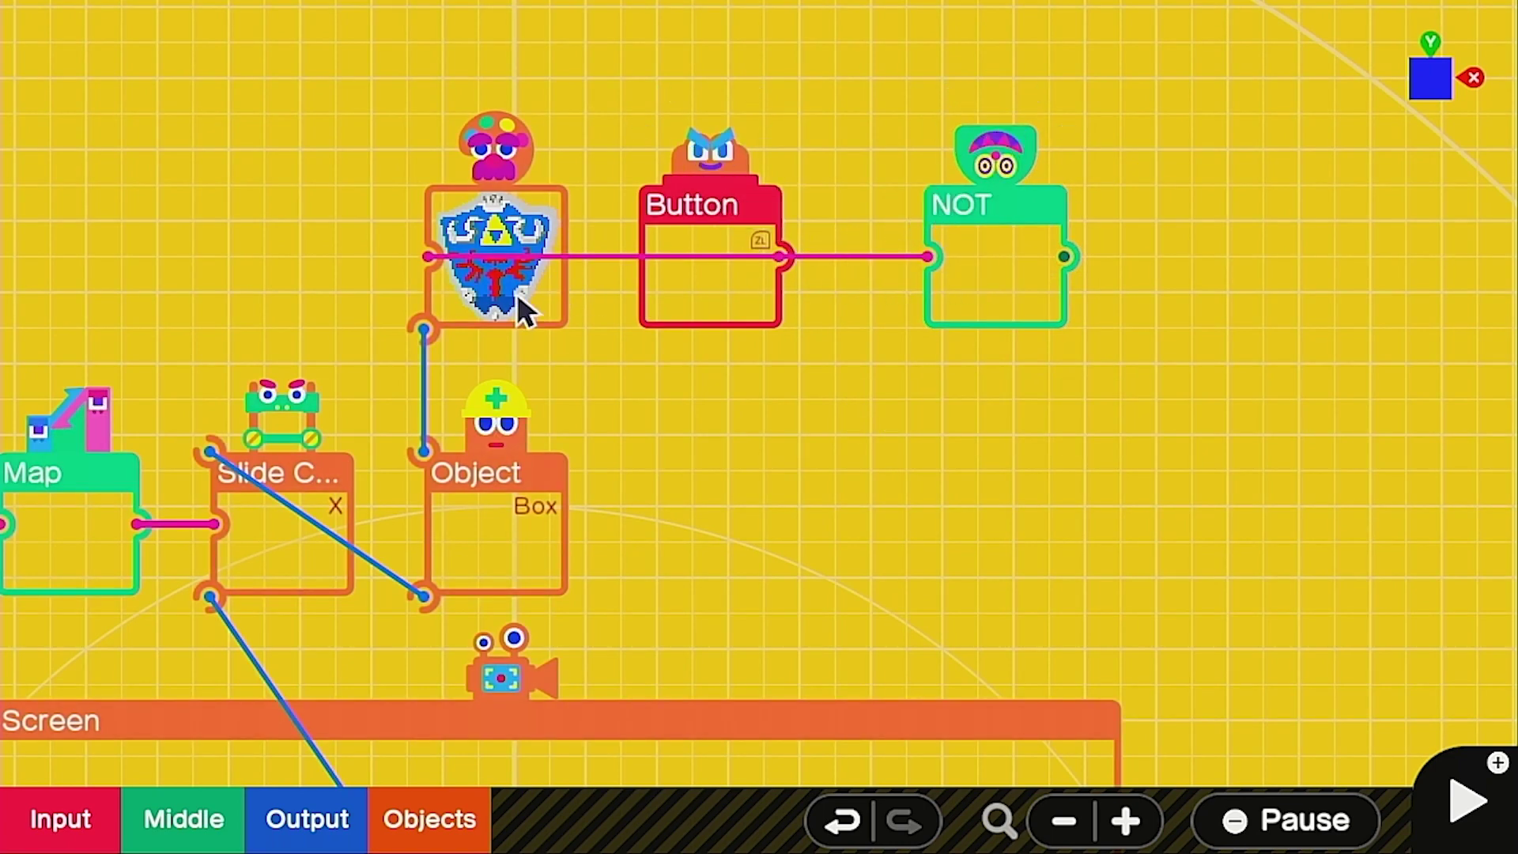
Place a copy of the Hylian shield texture beyond NOT, connect NOT's output to its input, and check the copy's settings.
click(498, 272)
click(458, 418)
drag(559, 320, 1279, 273)
drag(1064, 257, 1197, 258)
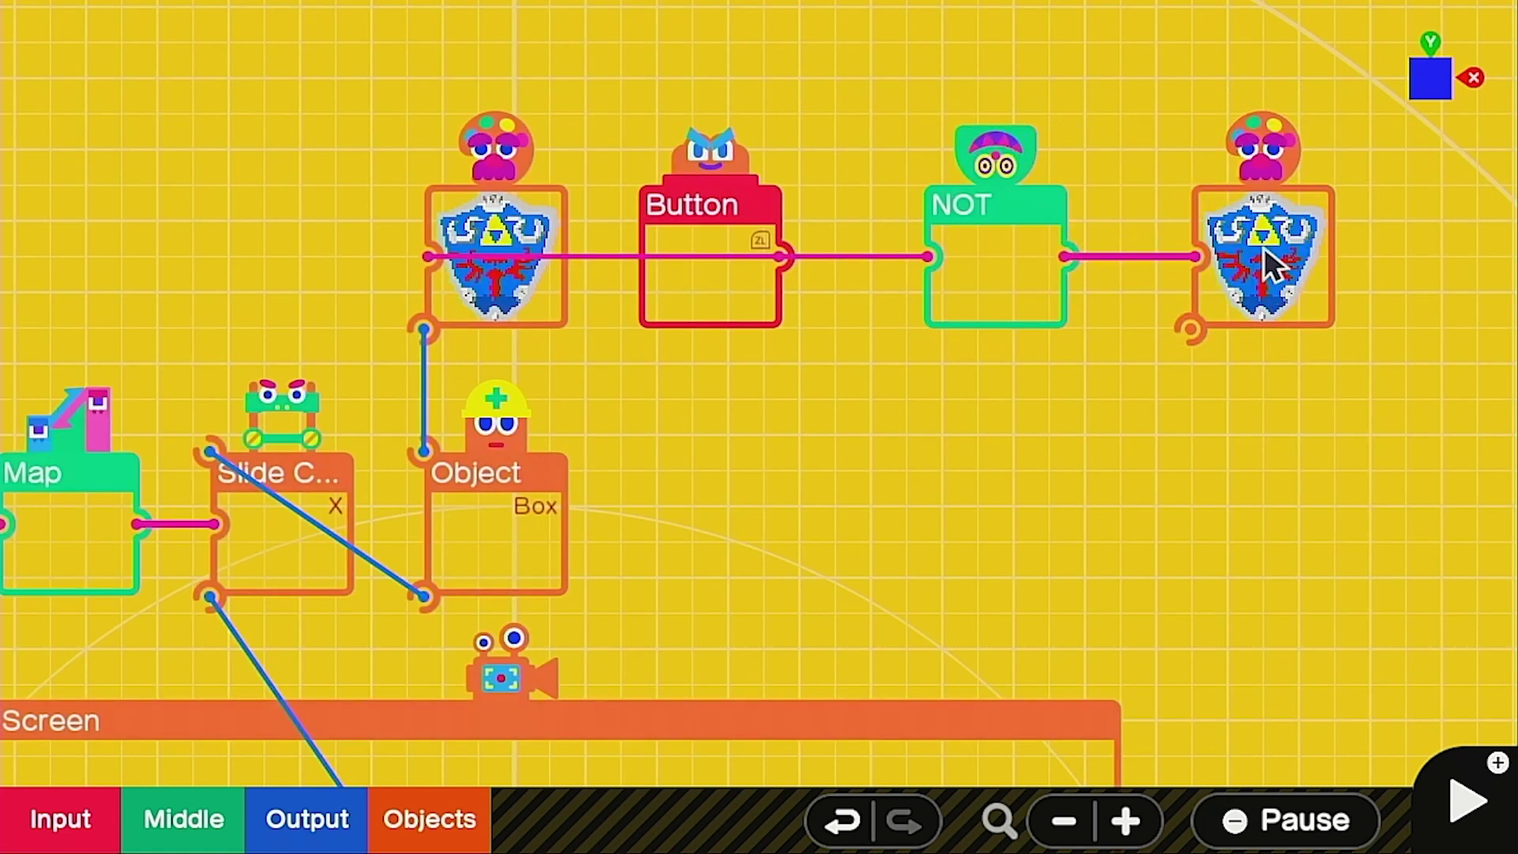
click(1263, 247)
click(1162, 406)
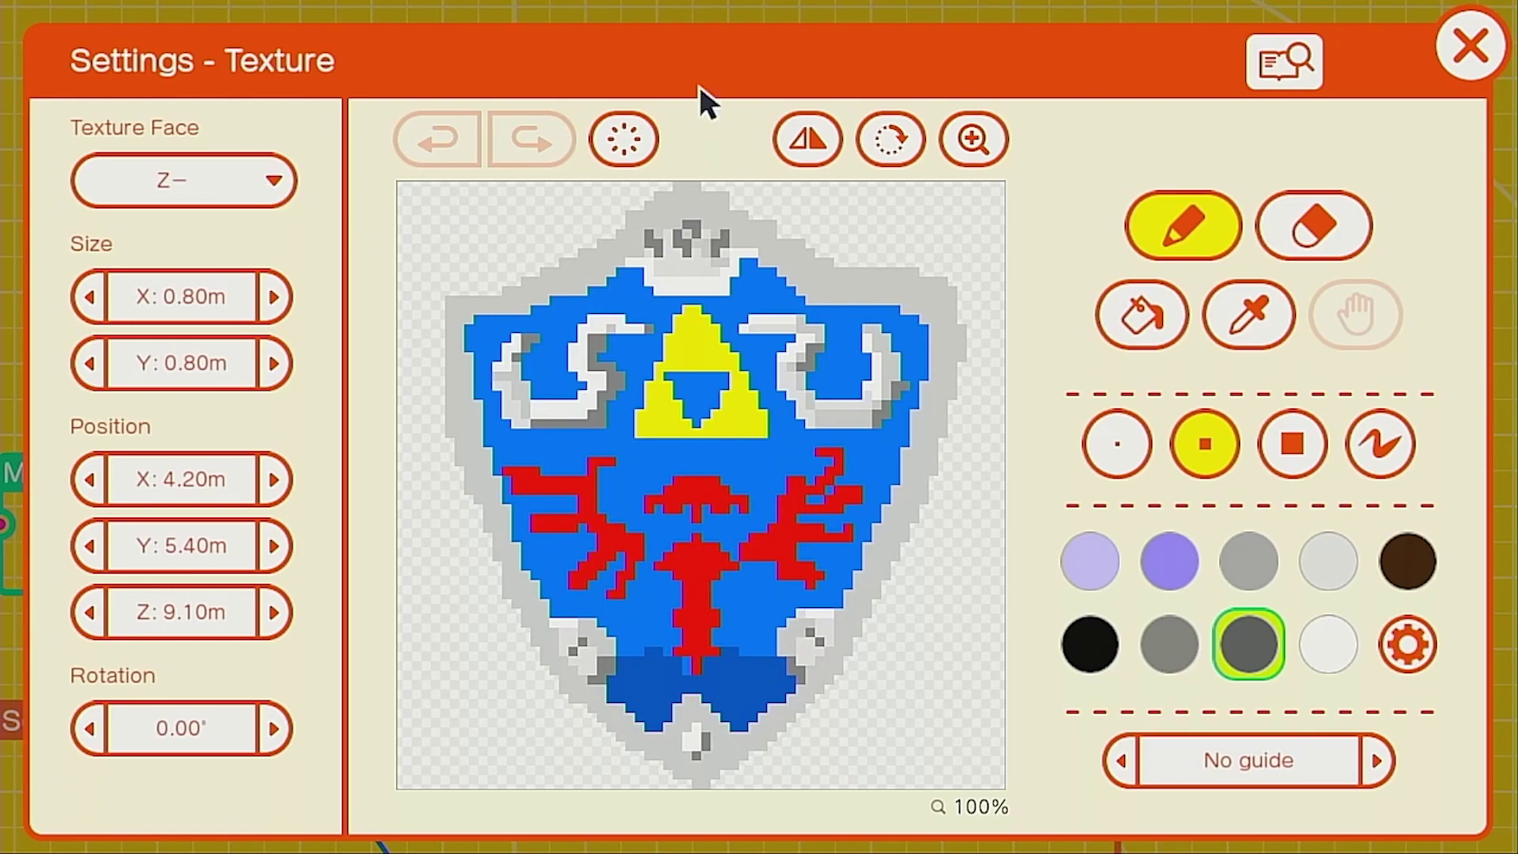
click(1460, 49)
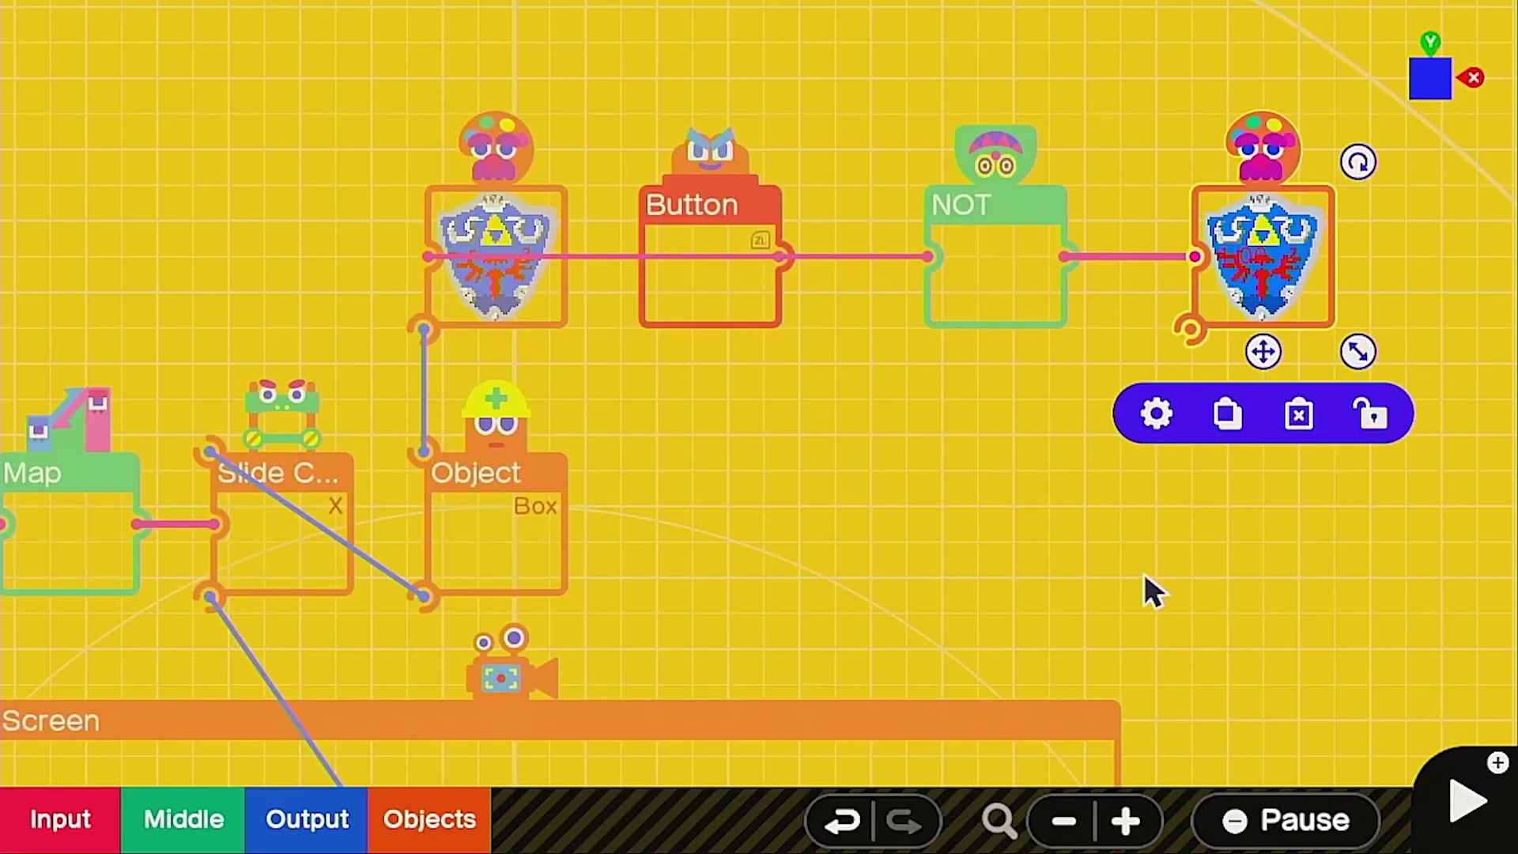
click(960, 544)
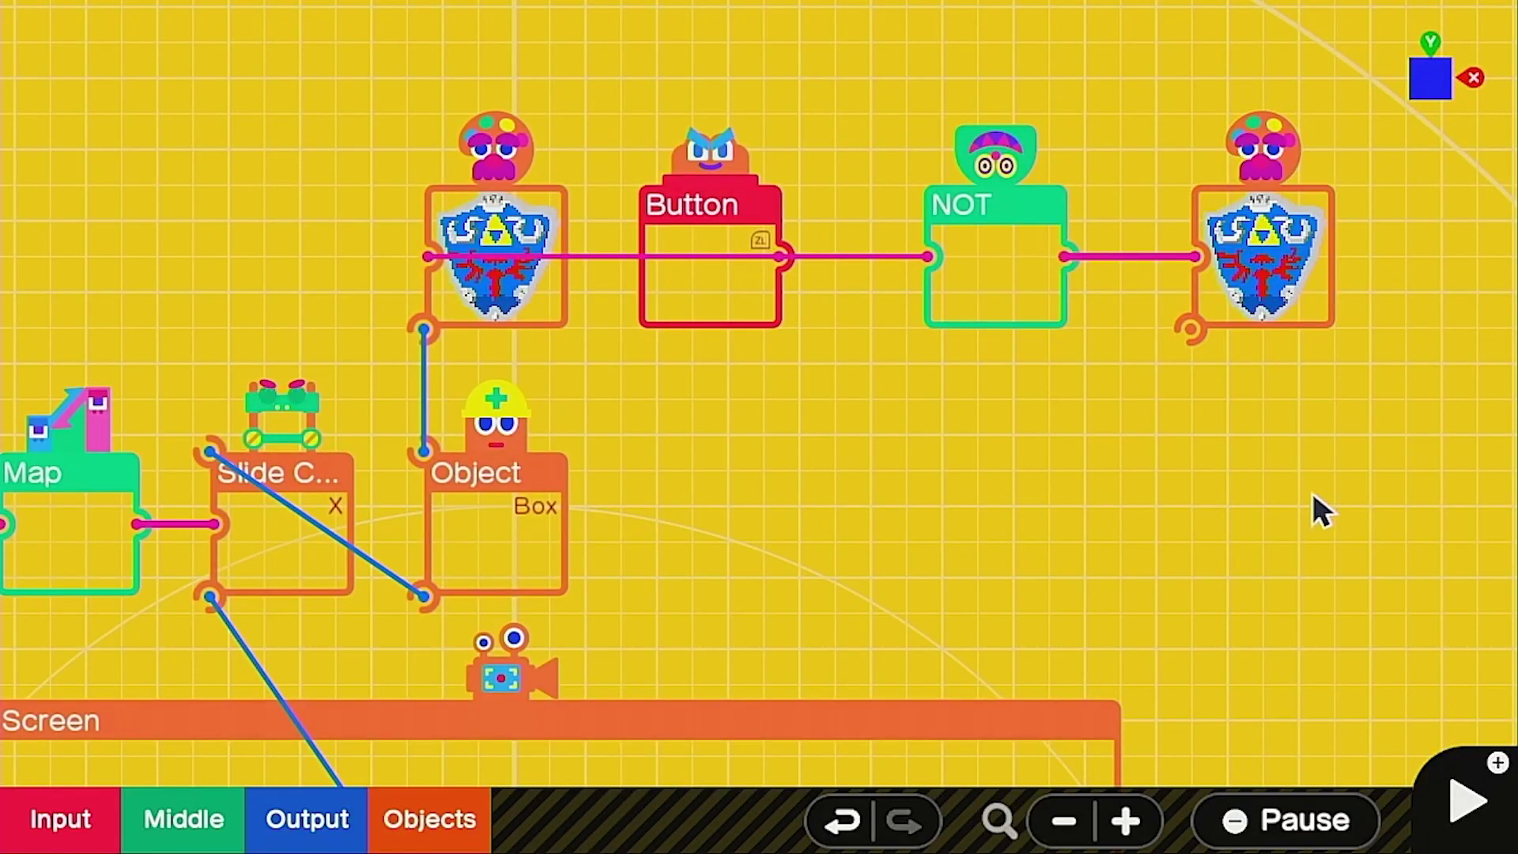
Duplicate the box object below the copied shield texture and set the copy's target connection point to Z+.
click(535, 547)
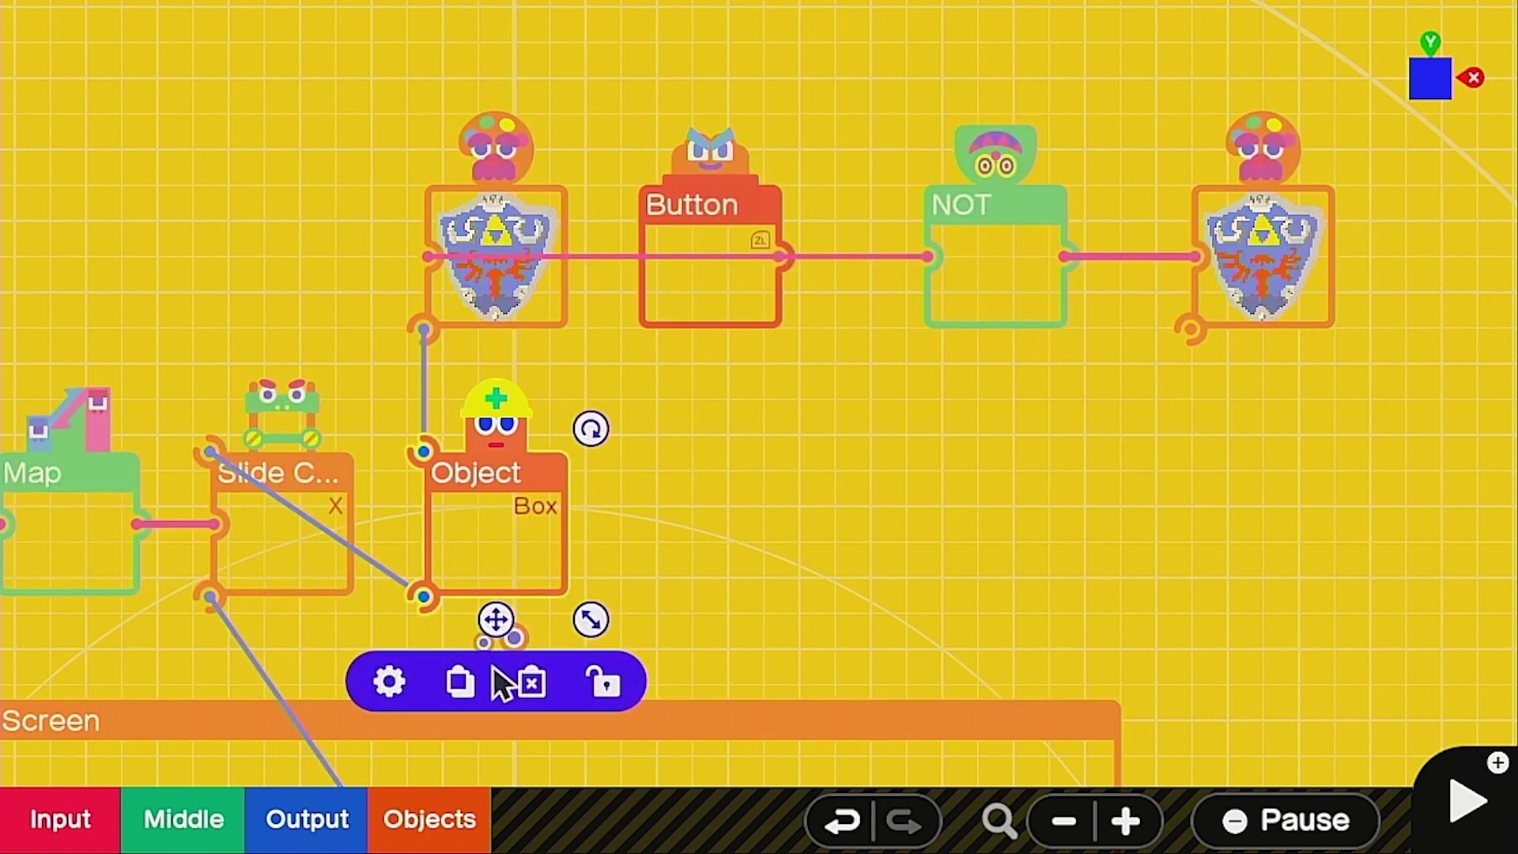
click(458, 684)
drag(535, 499, 1286, 458)
click(1174, 664)
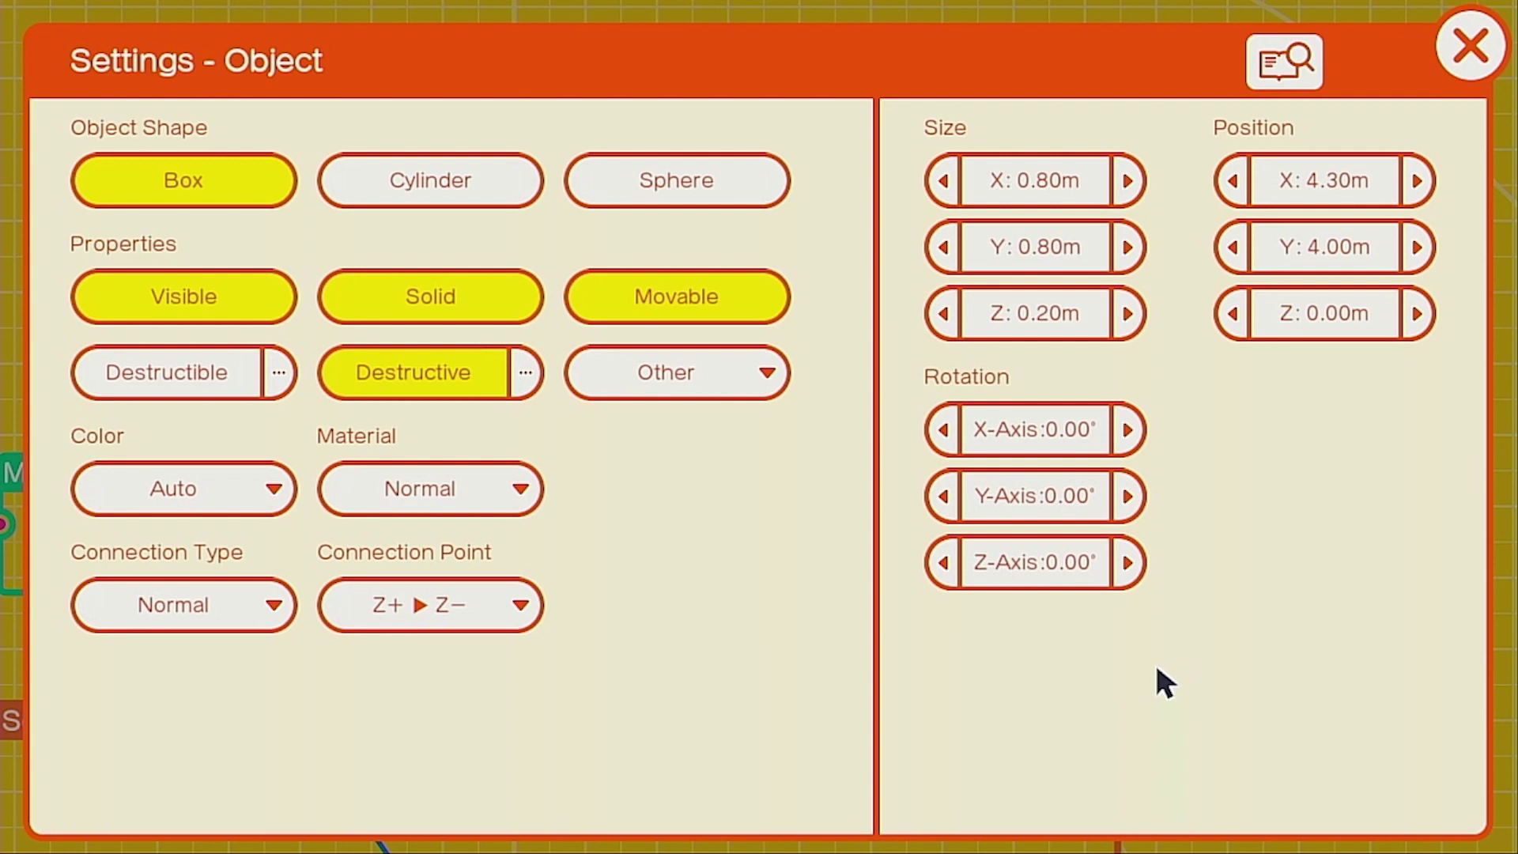
click(470, 629)
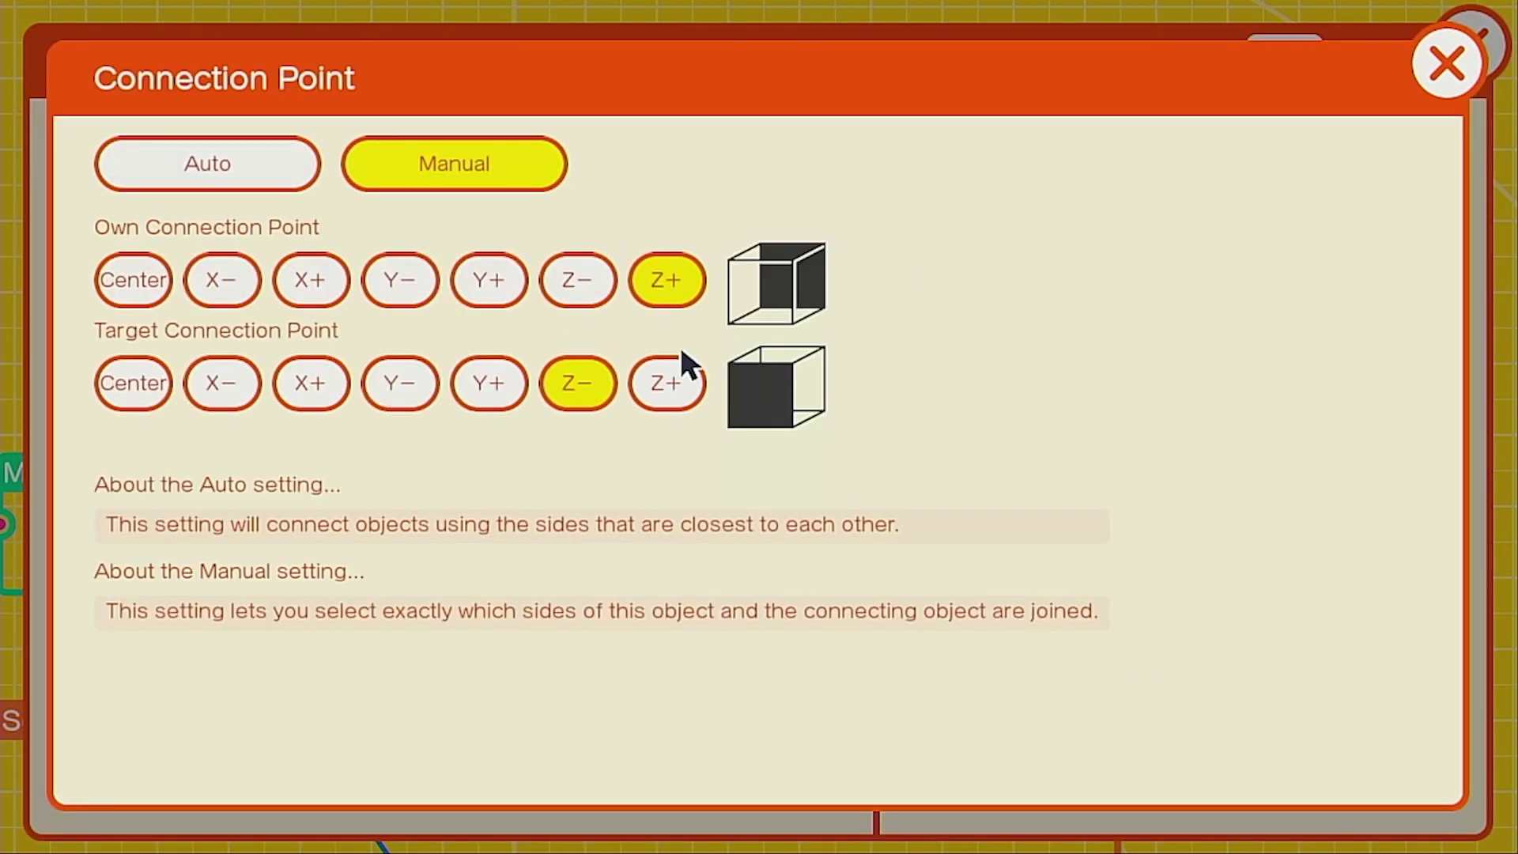
click(667, 377)
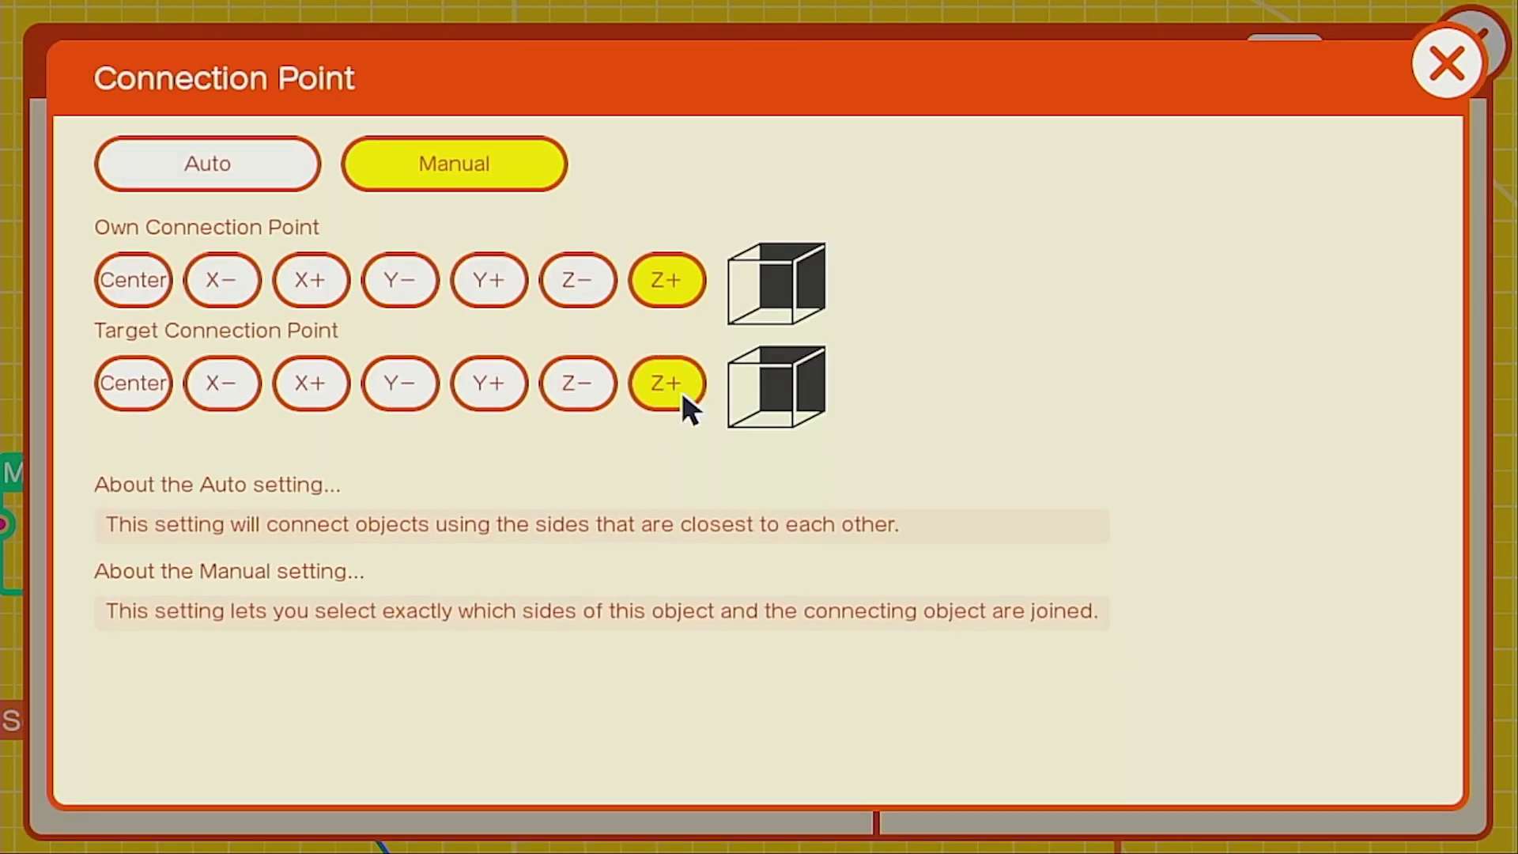
click(1458, 61)
click(1463, 55)
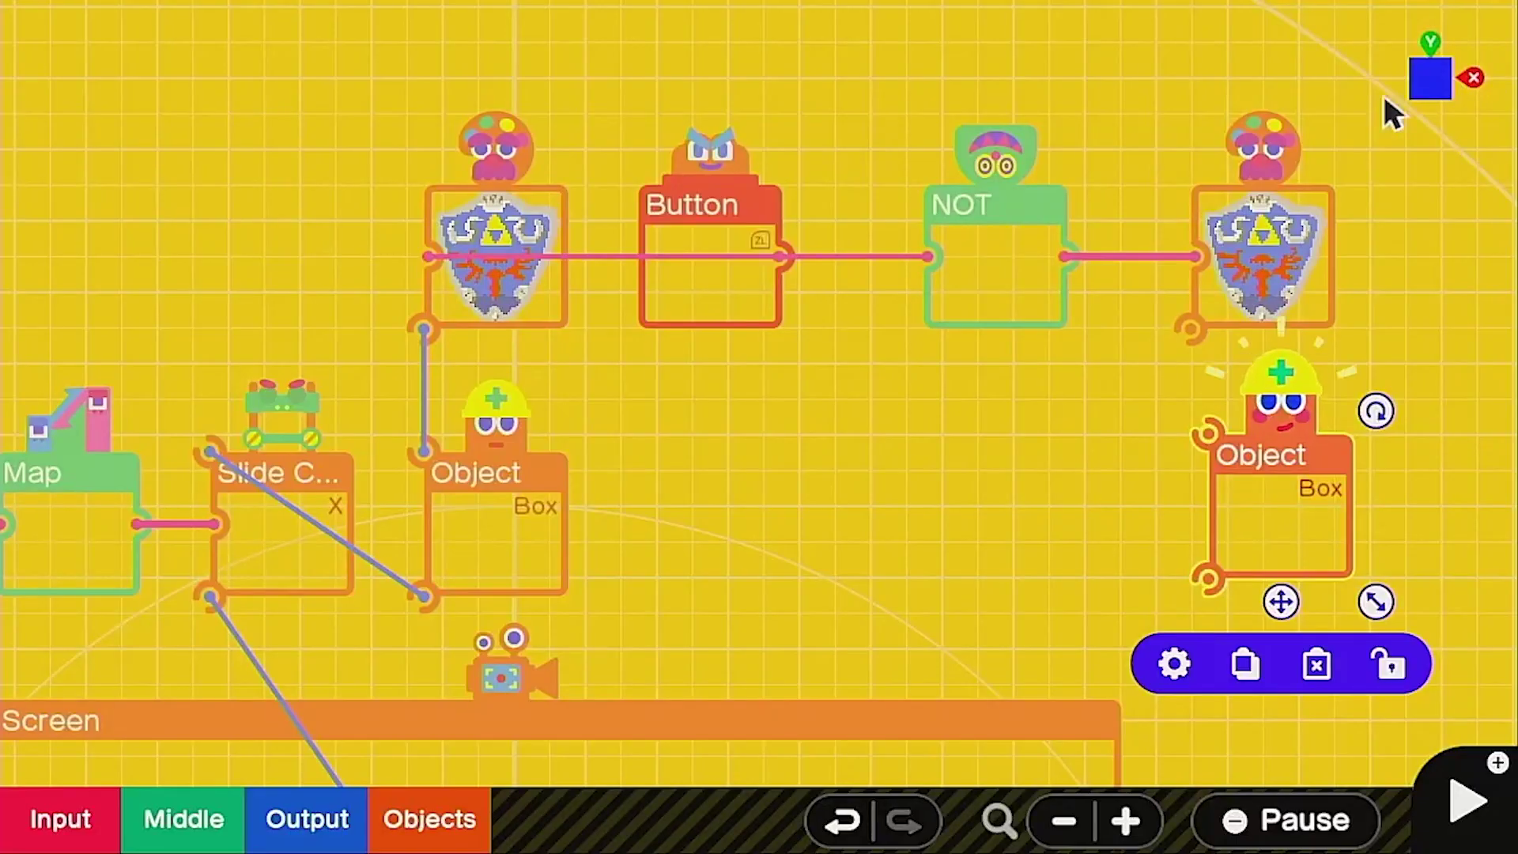
Connect the copied box to the second shield texture and to the Person.
drag(1209, 441, 1190, 328)
drag(1216, 577, 901, 610)
drag(1080, 358, 741, 514)
Run the game and turn the person around to check both shield boxes from the front and back.
key(plus)
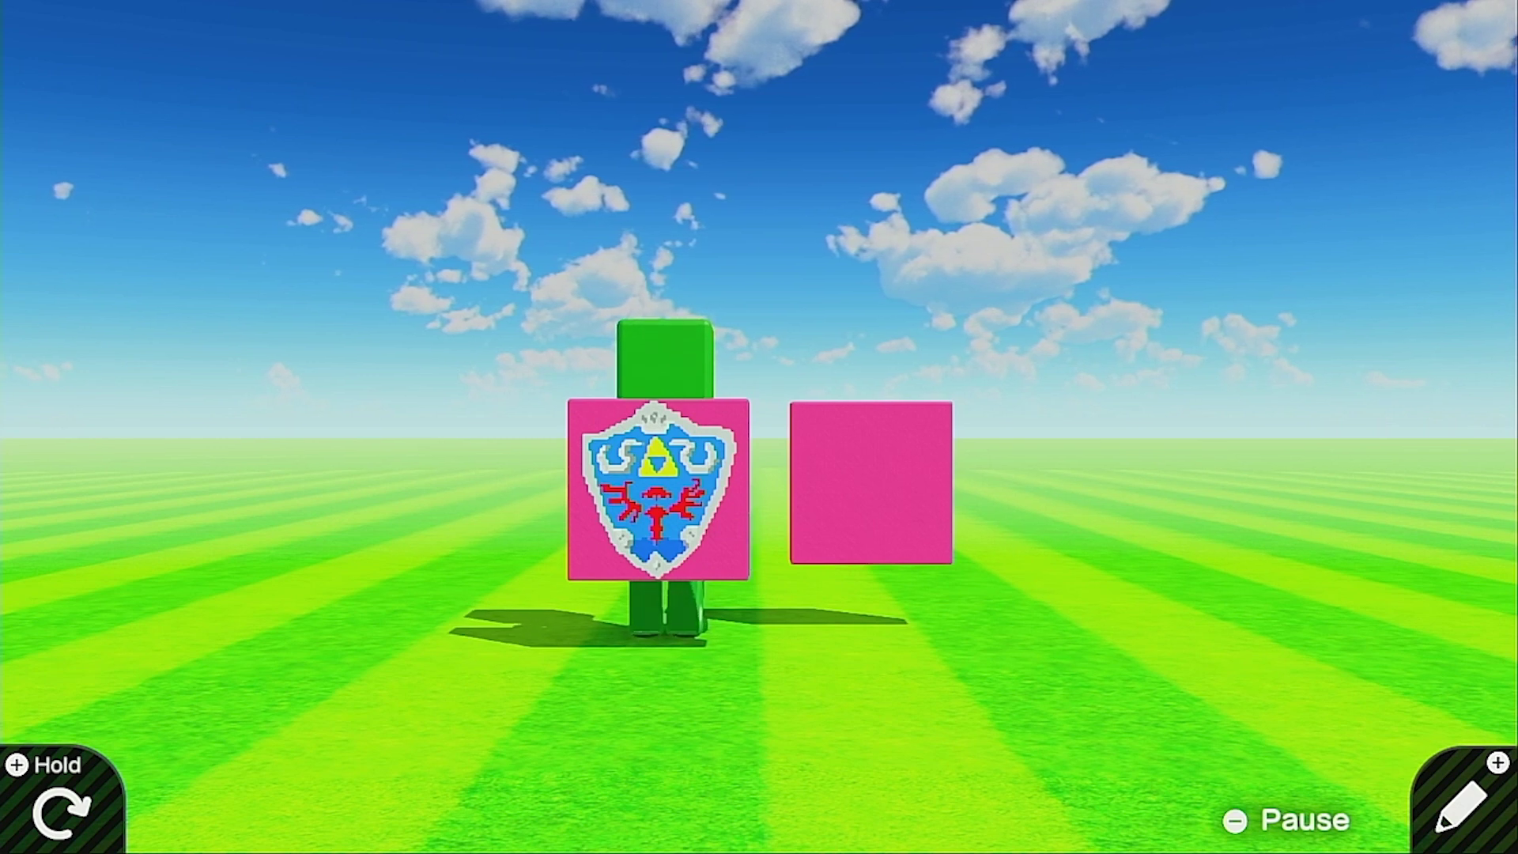
key(Down)
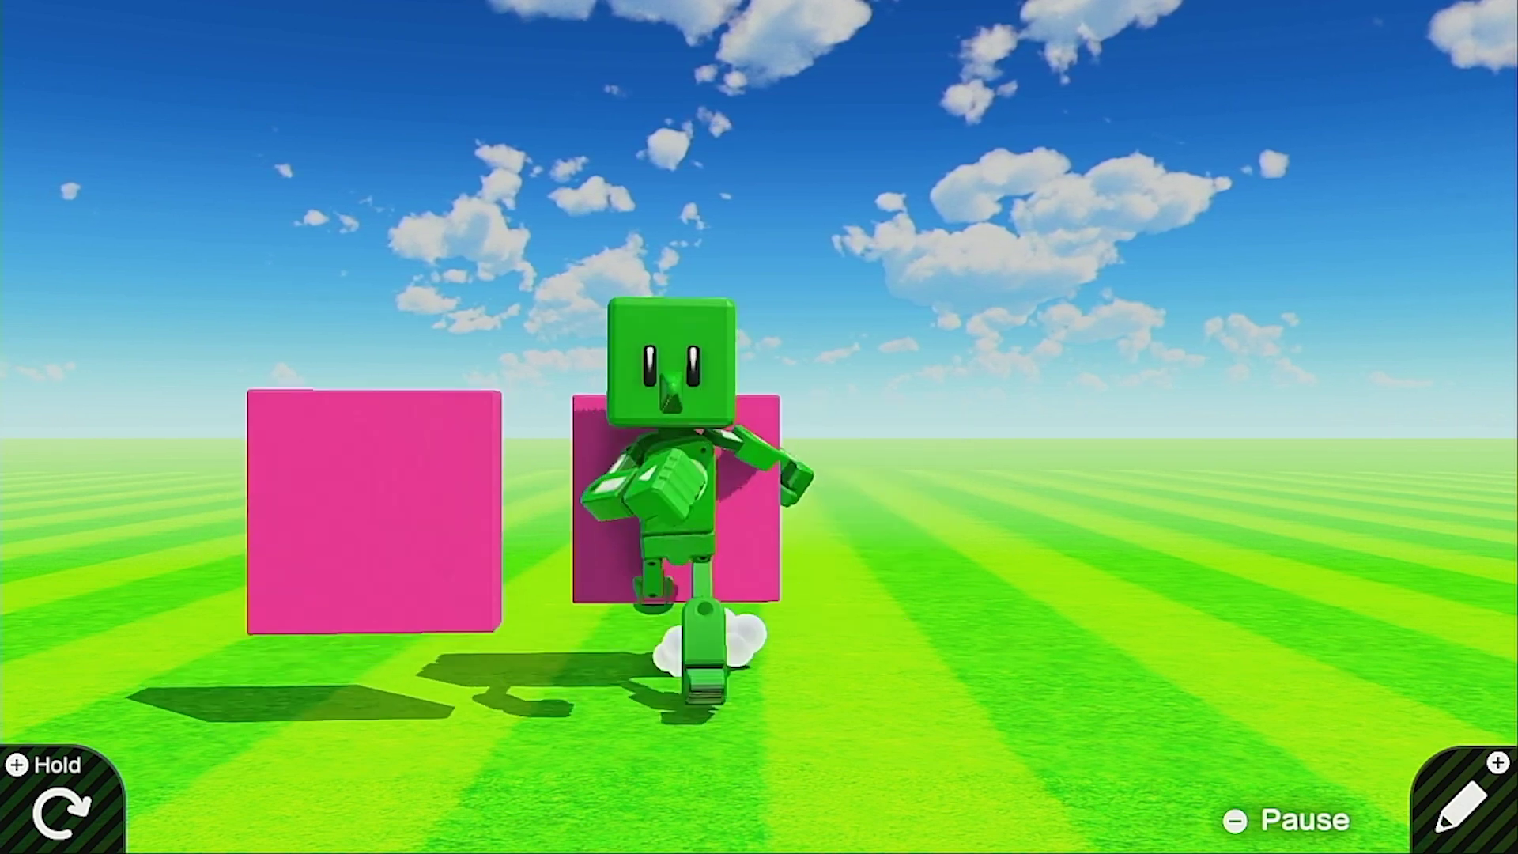
key(l)
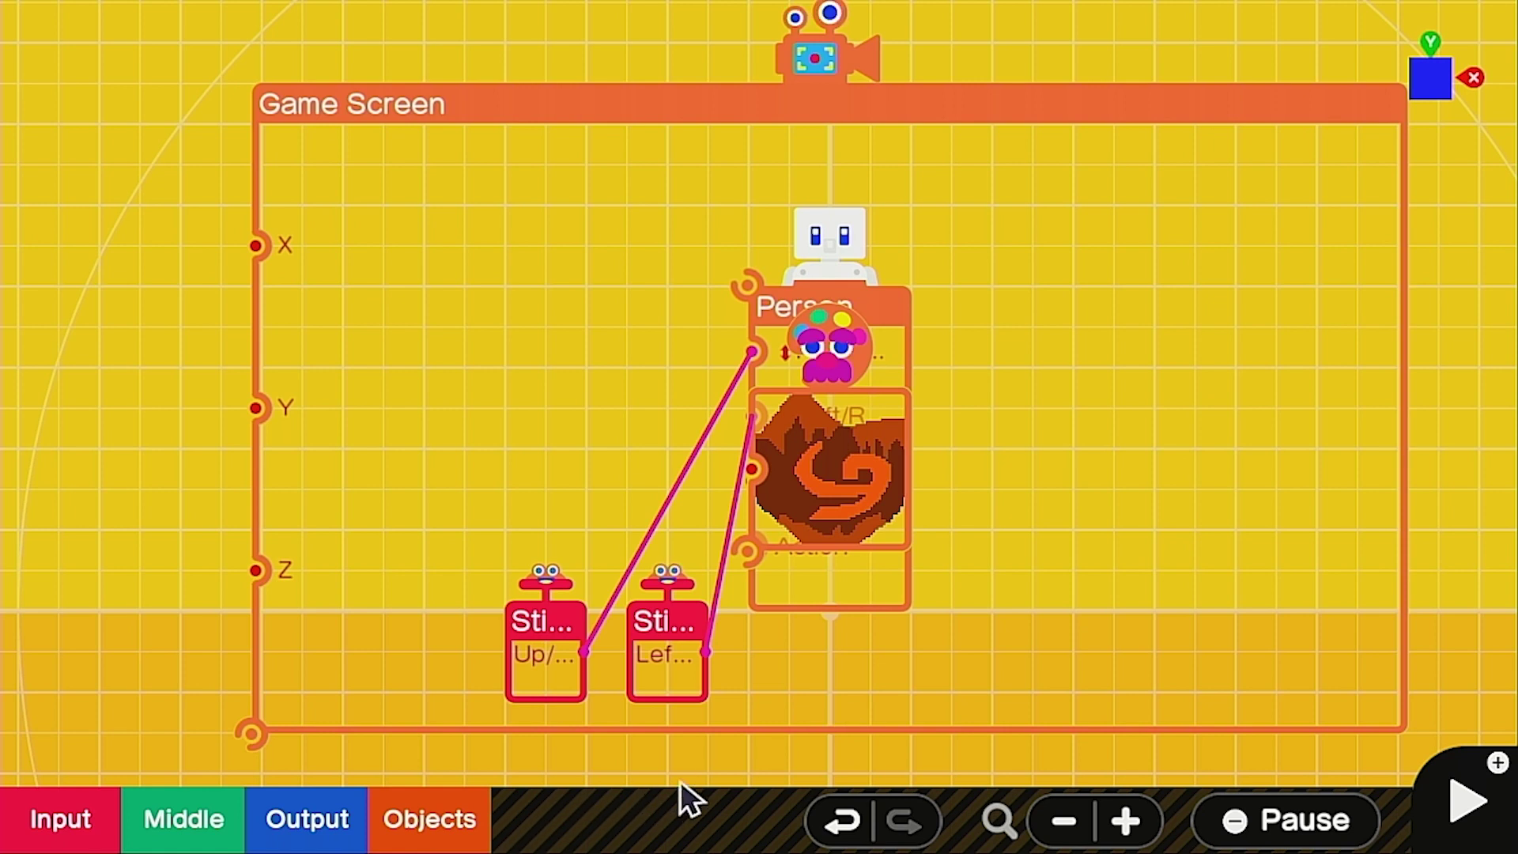
Add a Z Slide connector beside the Person inside the Game Screen and connect it to the Person.
click(433, 802)
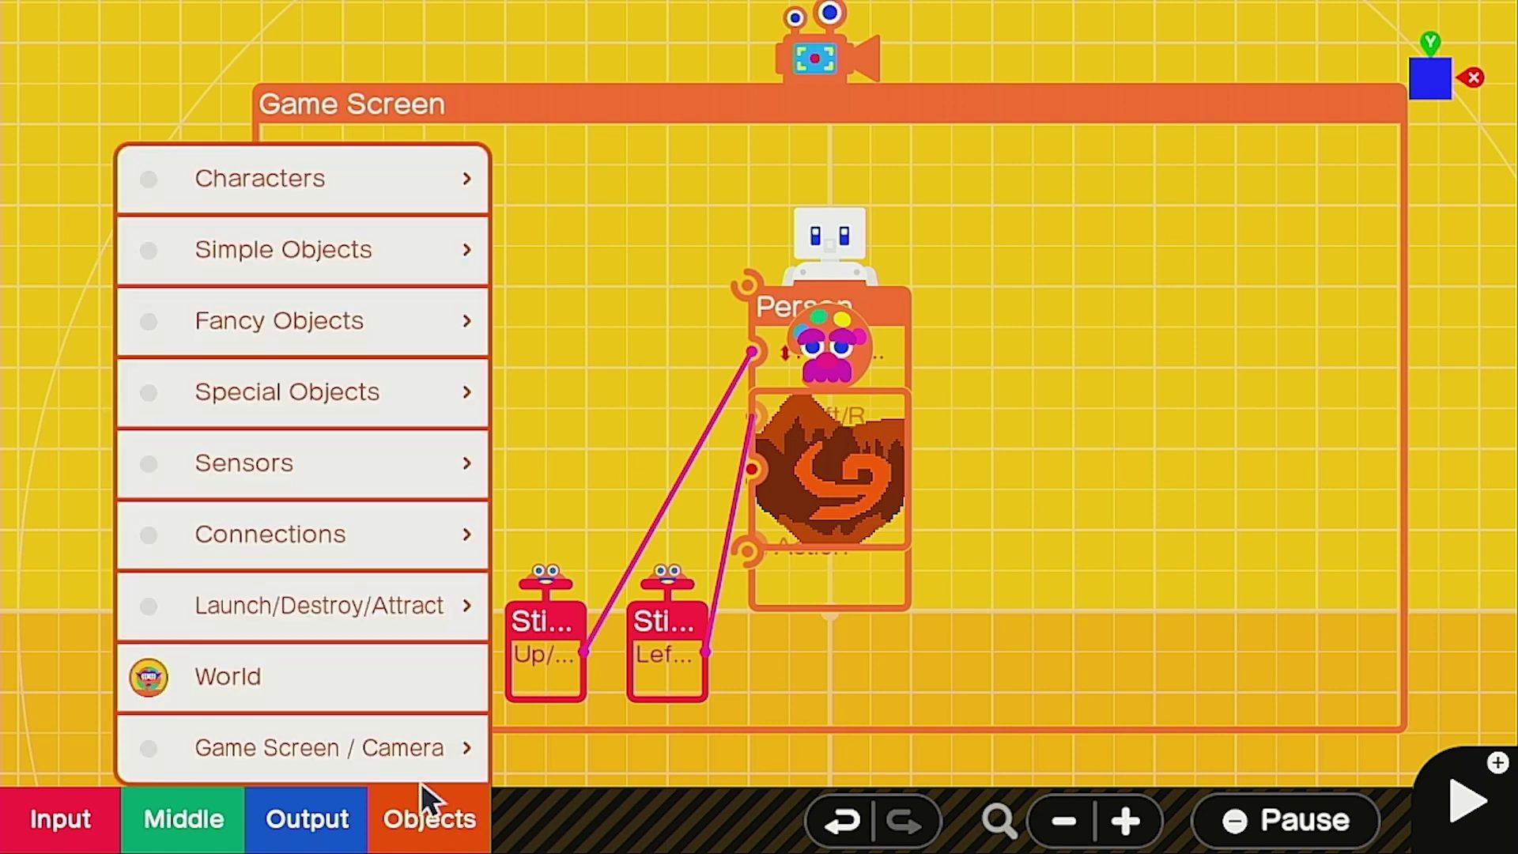
click(280, 553)
click(690, 328)
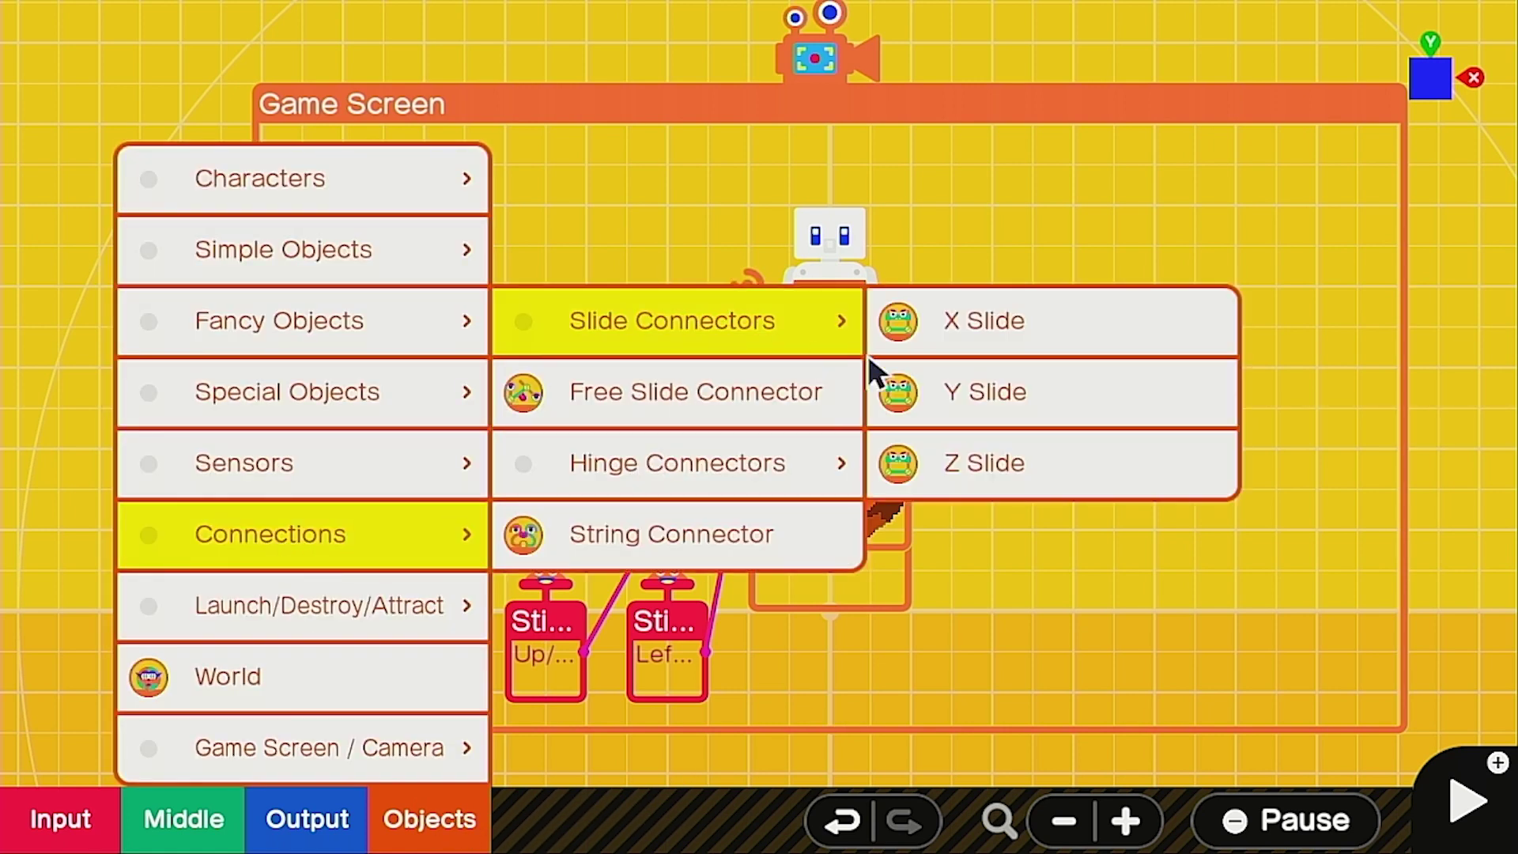
click(999, 460)
drag(761, 370, 554, 343)
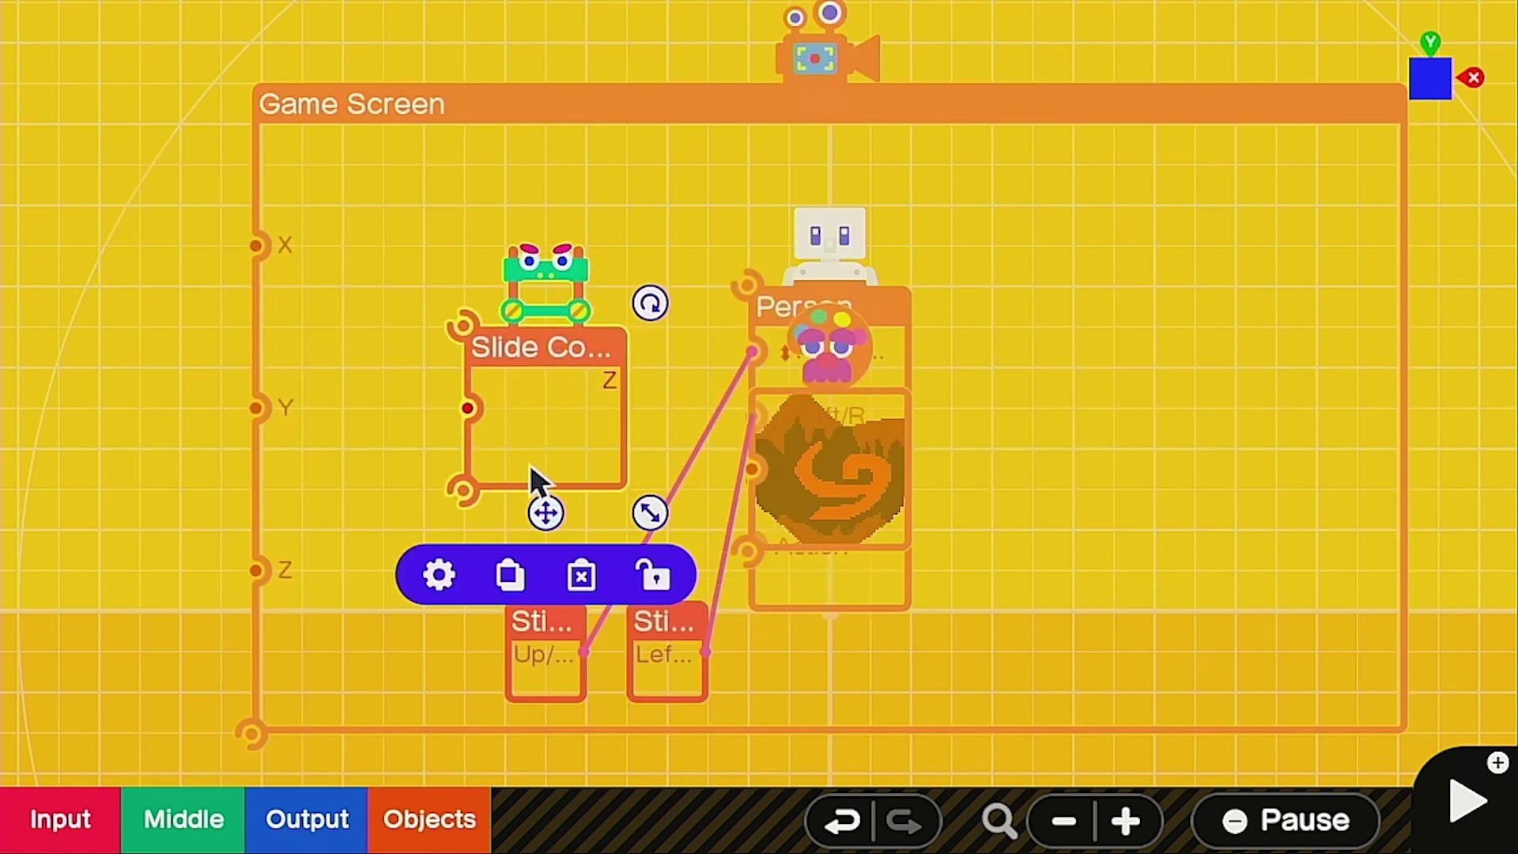
drag(477, 484, 747, 287)
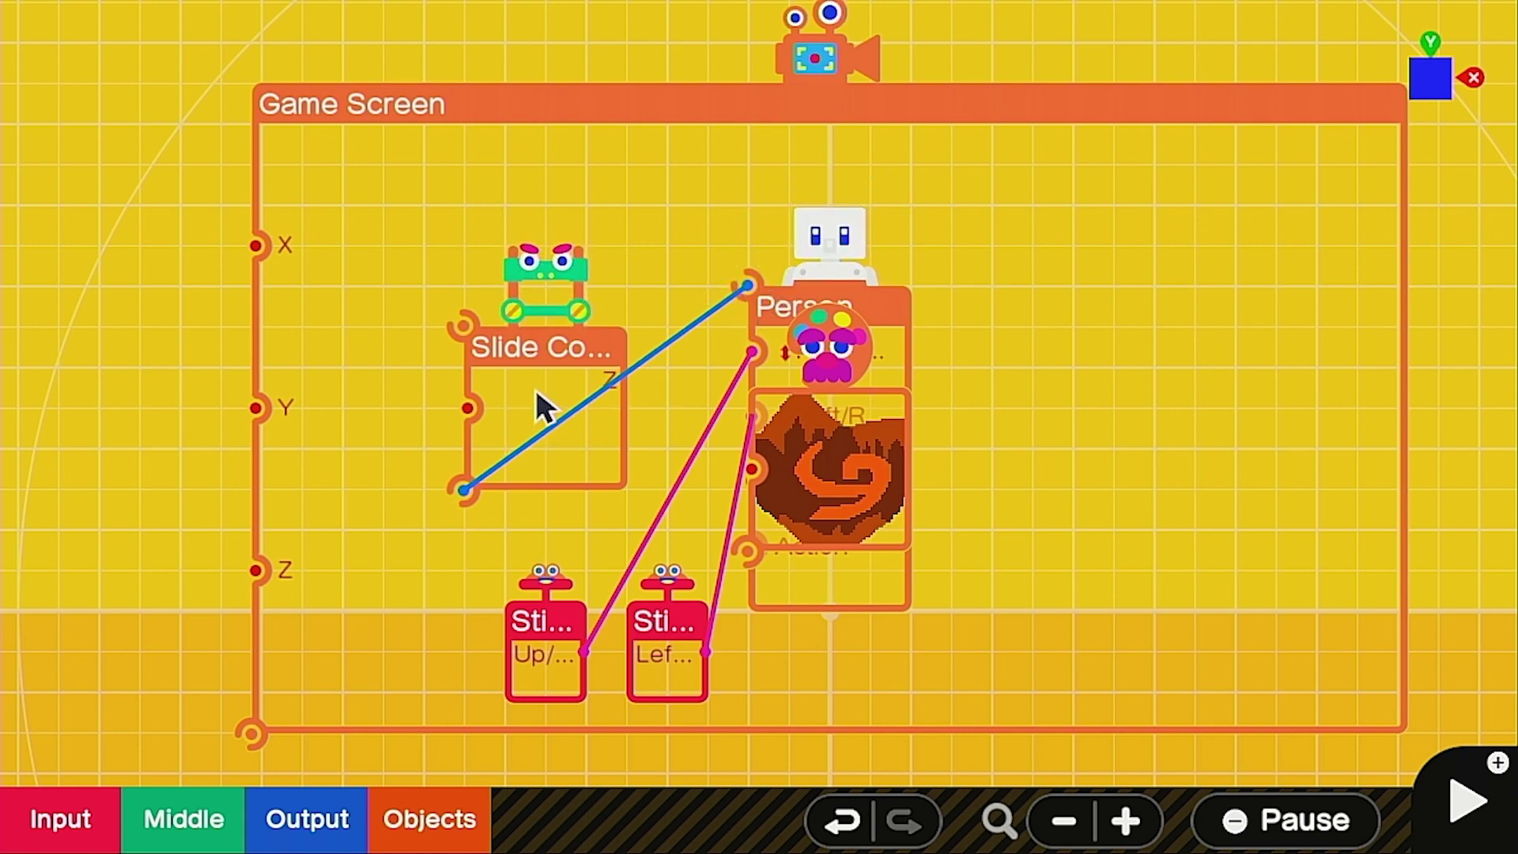
Set the lower limit of the Z Slide Connector's range to -0.50.
click(440, 576)
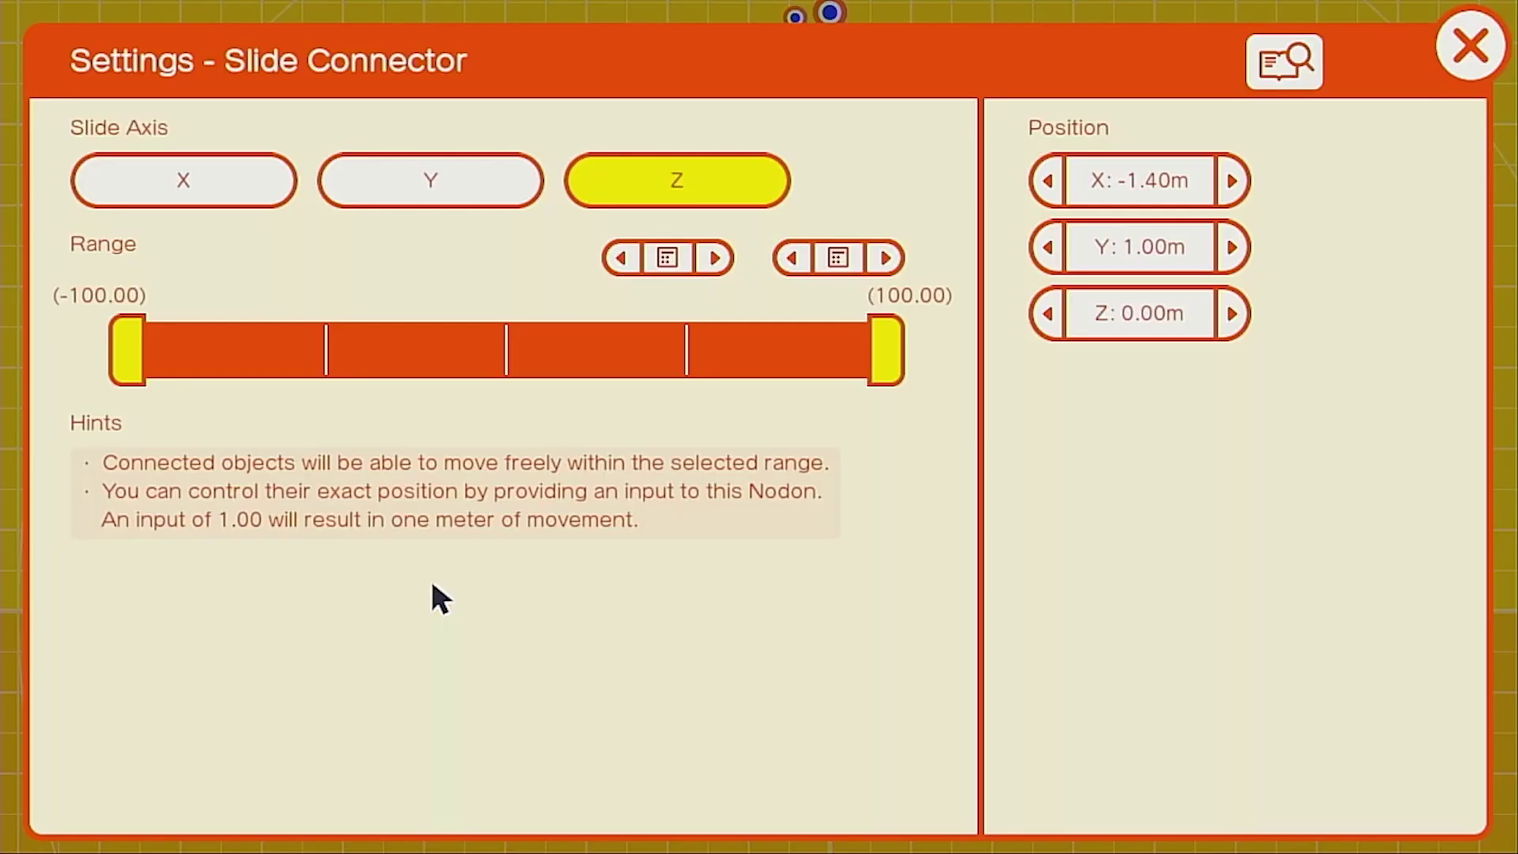
click(667, 257)
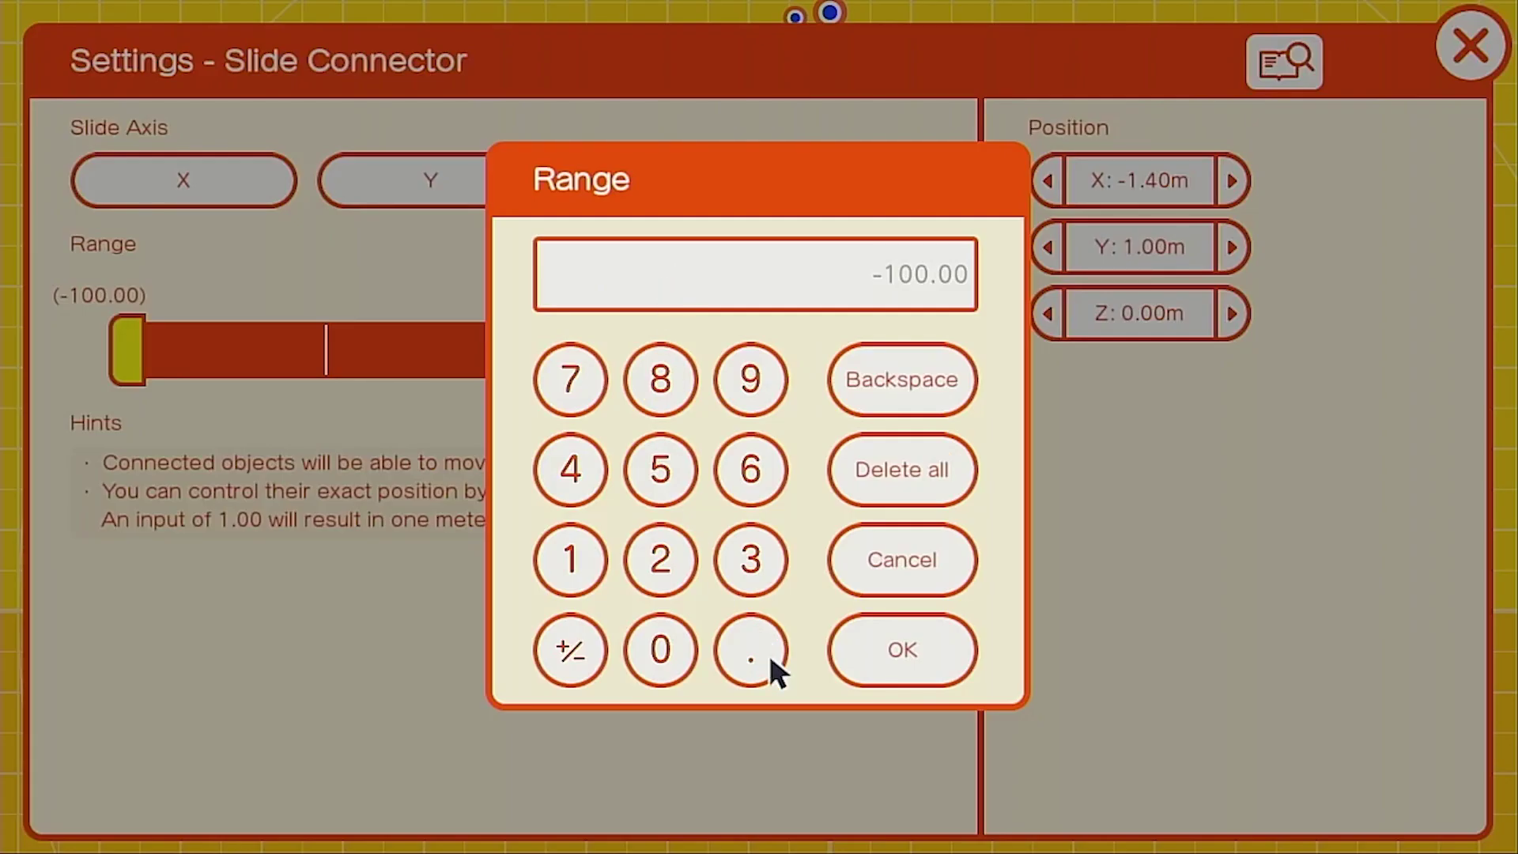
click(842, 656)
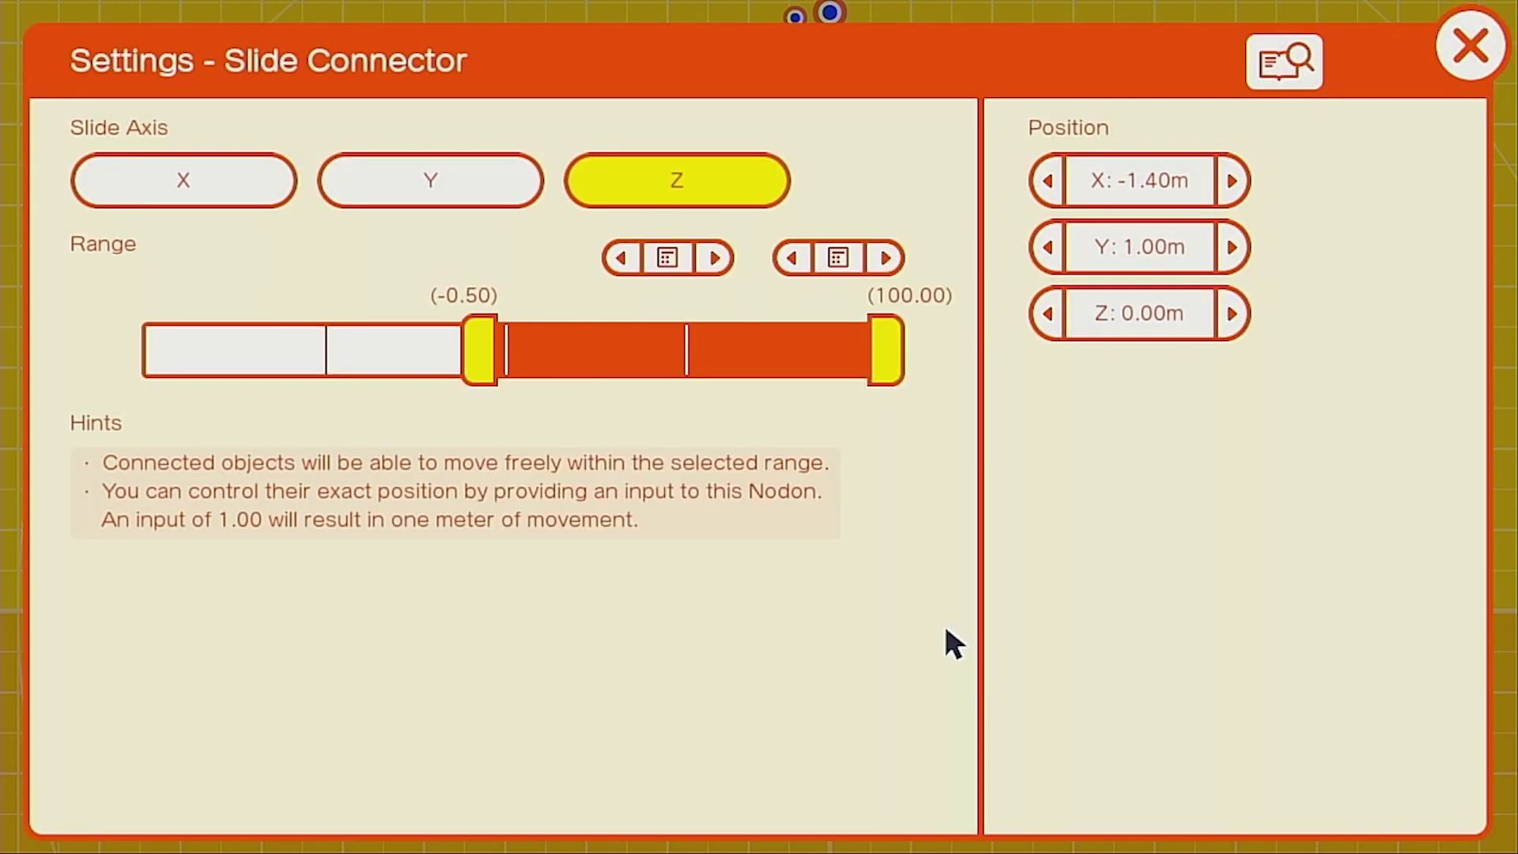
Set the upper limit of the Z Slide Connector's range to 4.
click(834, 260)
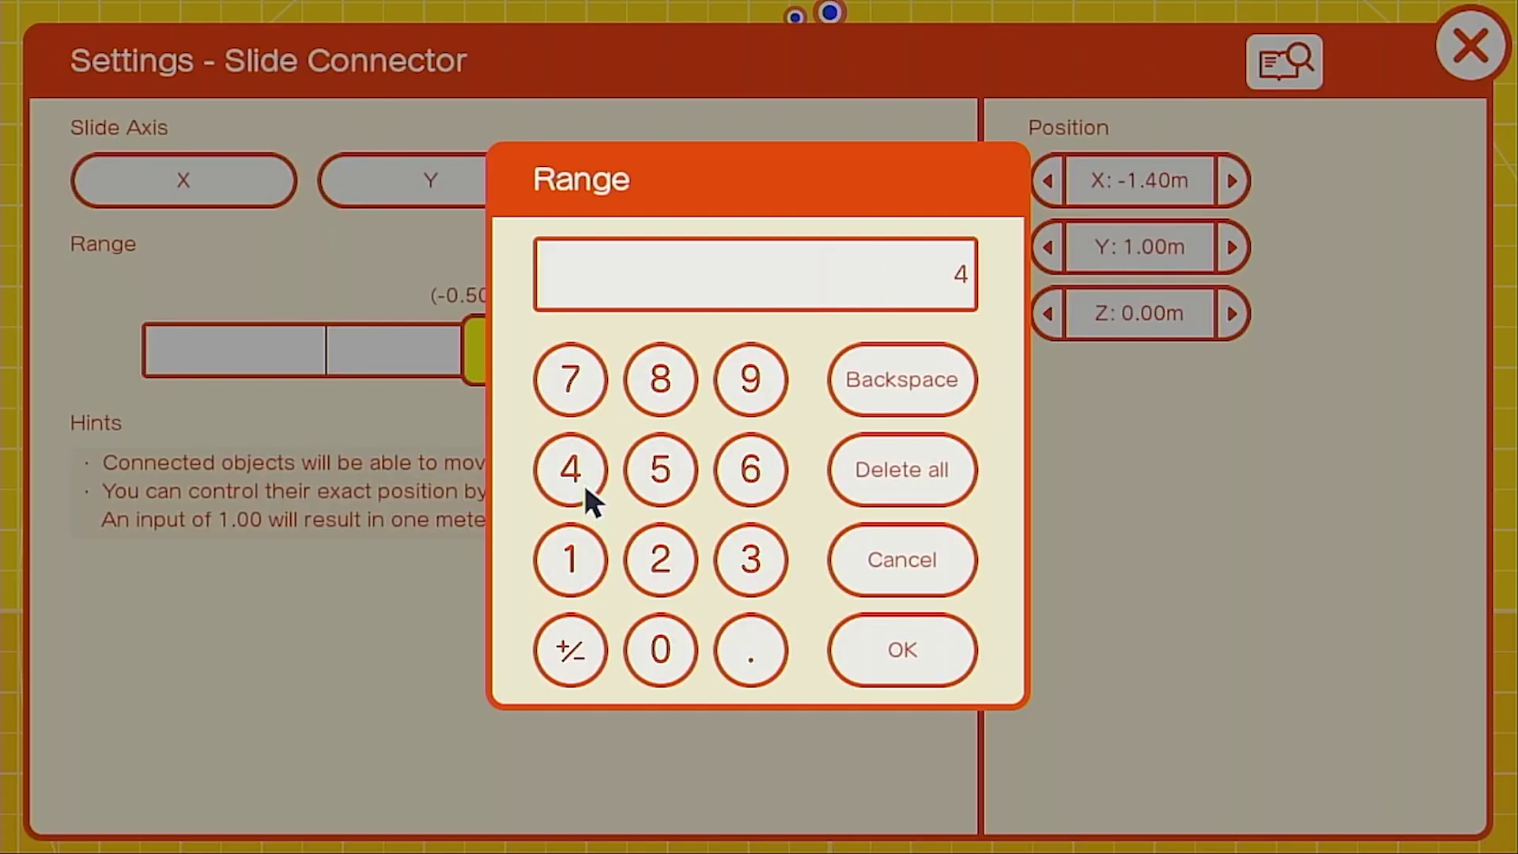
click(894, 660)
click(1460, 75)
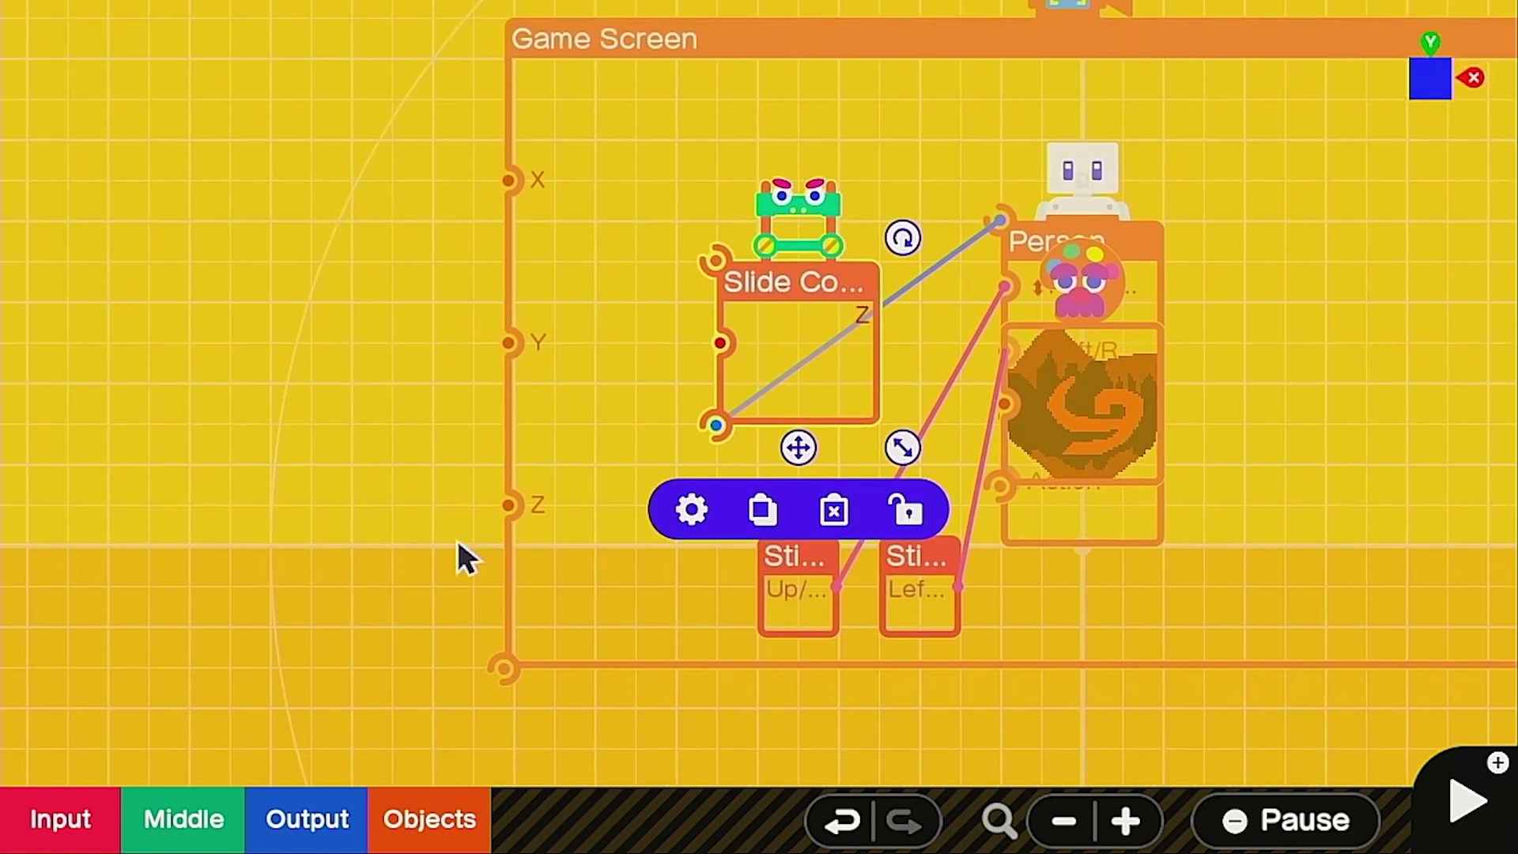
Add a Box object beside the Slide Connector, on the side away from the Person.
click(452, 826)
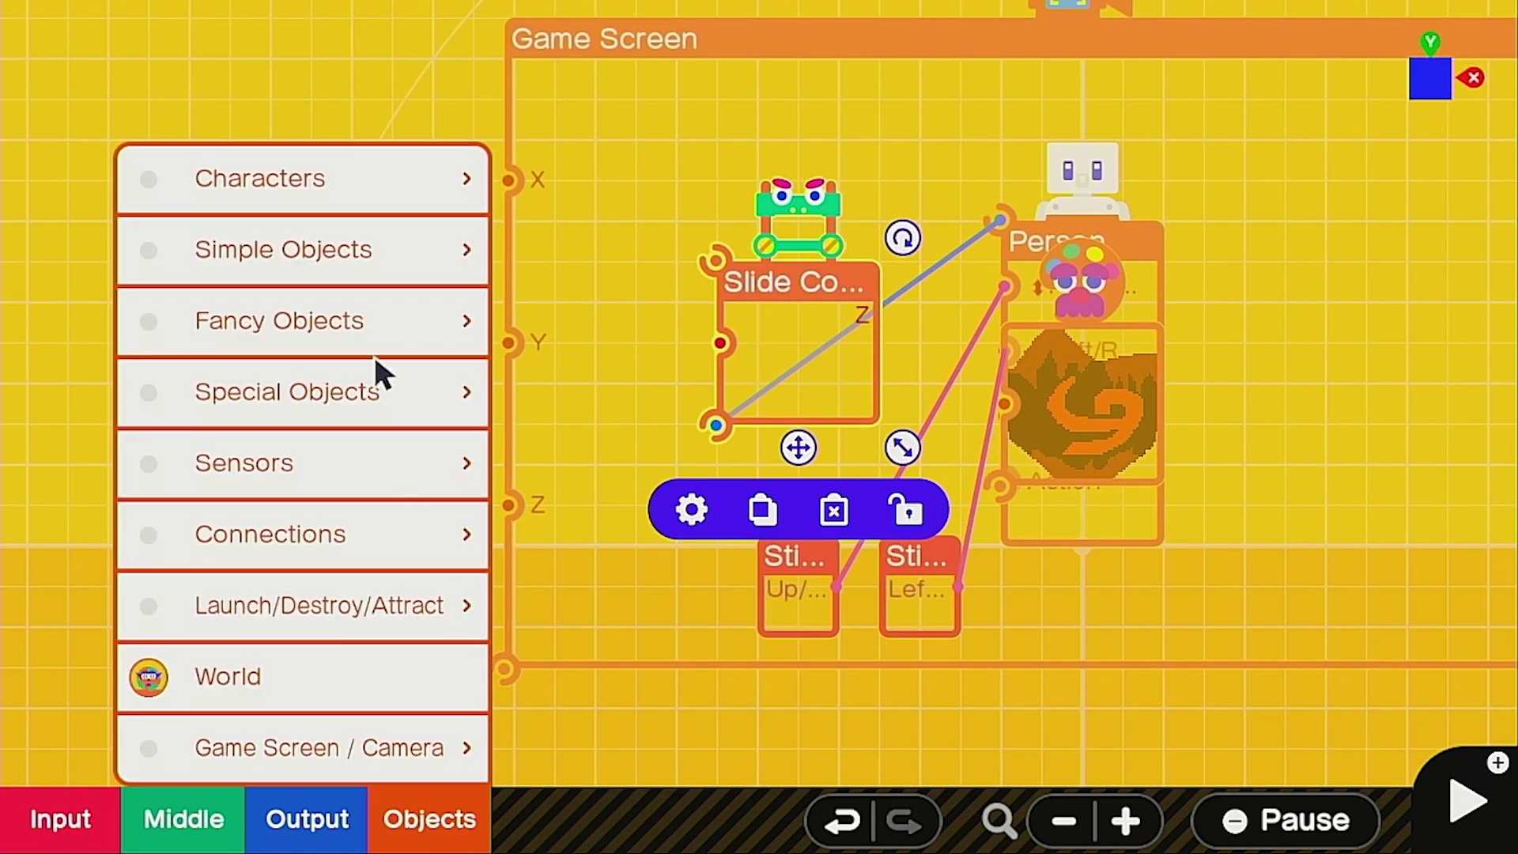
click(373, 272)
click(620, 271)
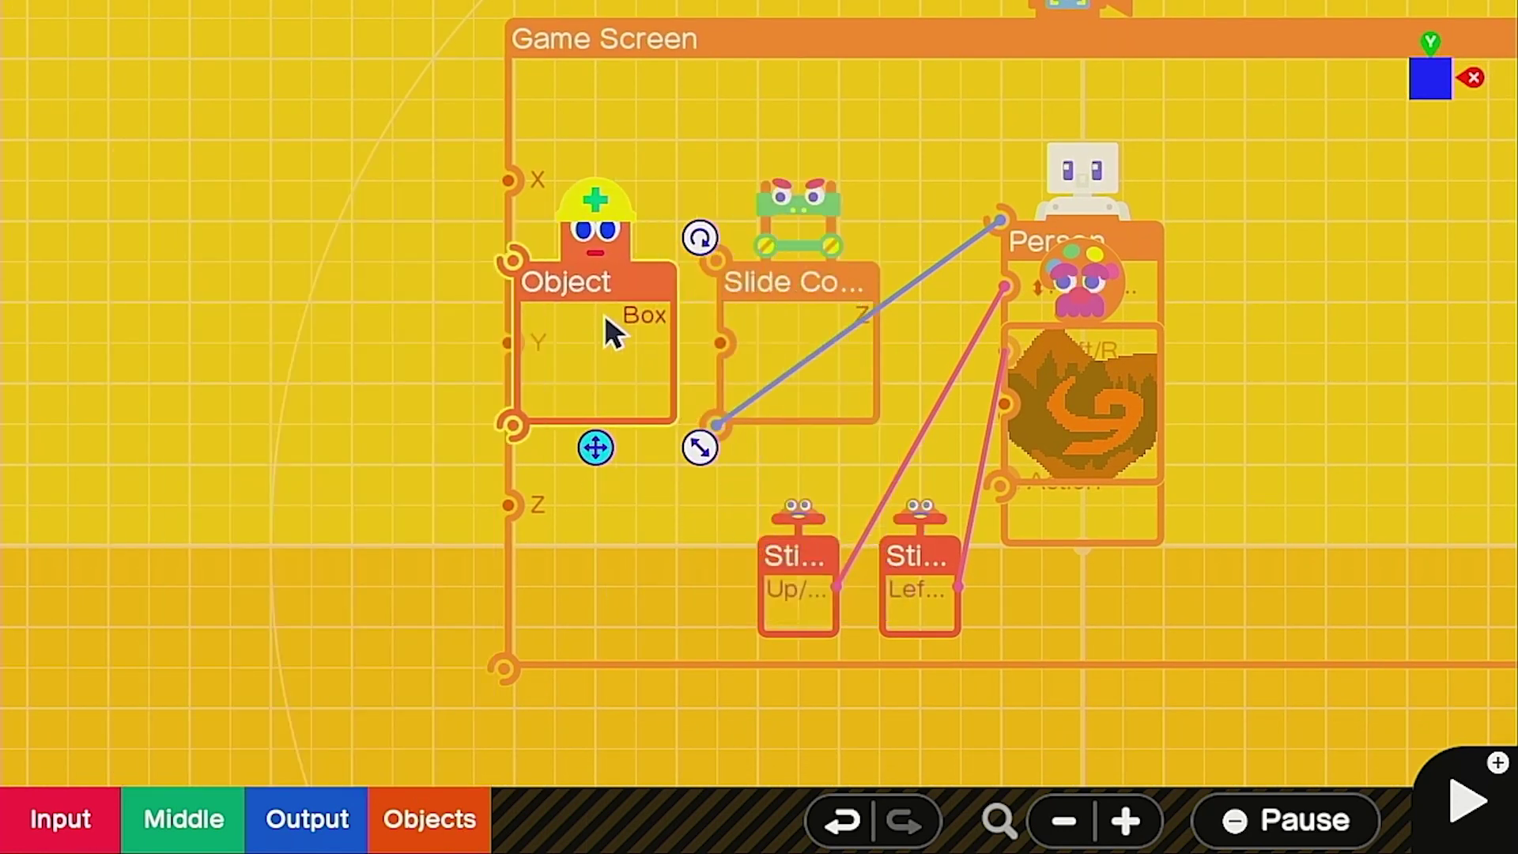
click(604, 311)
Set the new box's Z size to 0.20 m and turn off its Destructible property.
click(490, 489)
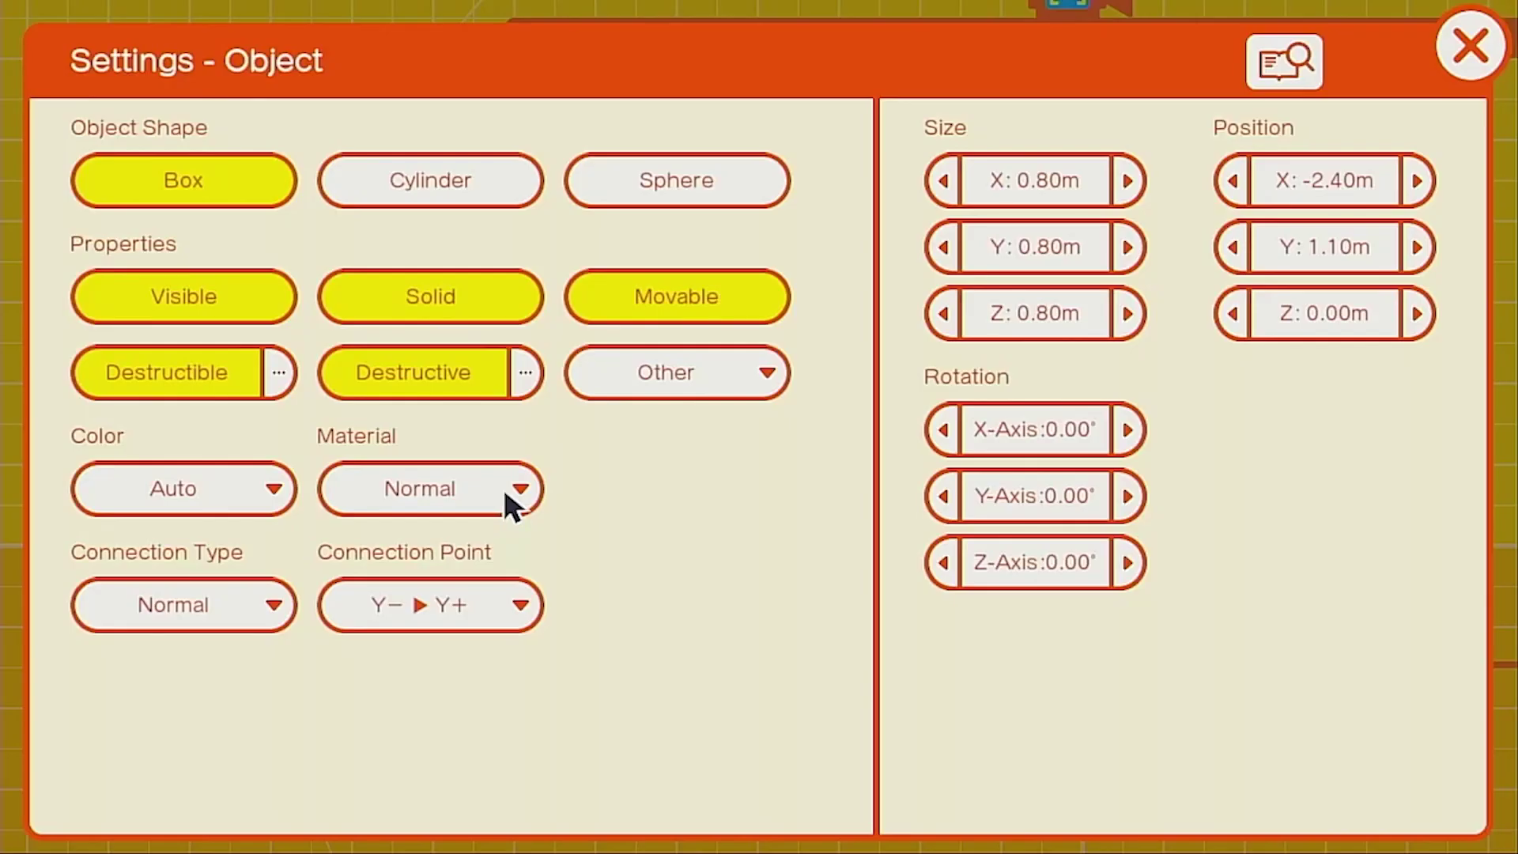
click(944, 313)
click(944, 313)
click(945, 313)
click(944, 313)
click(943, 319)
click(229, 371)
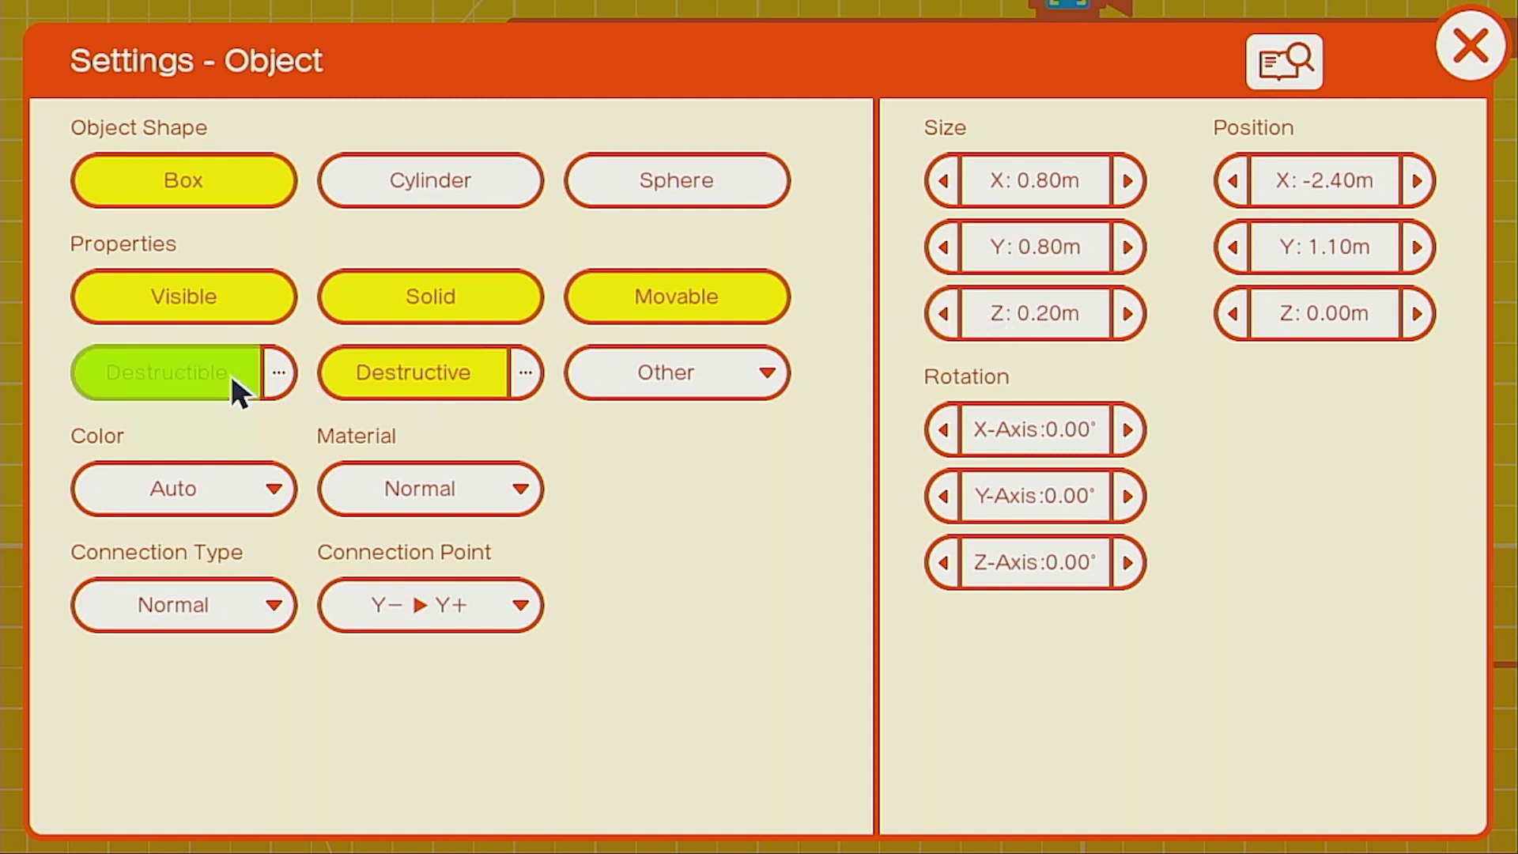
Set the box's own and target connection points to Z+, and connect the box to the Slide Connector.
click(386, 605)
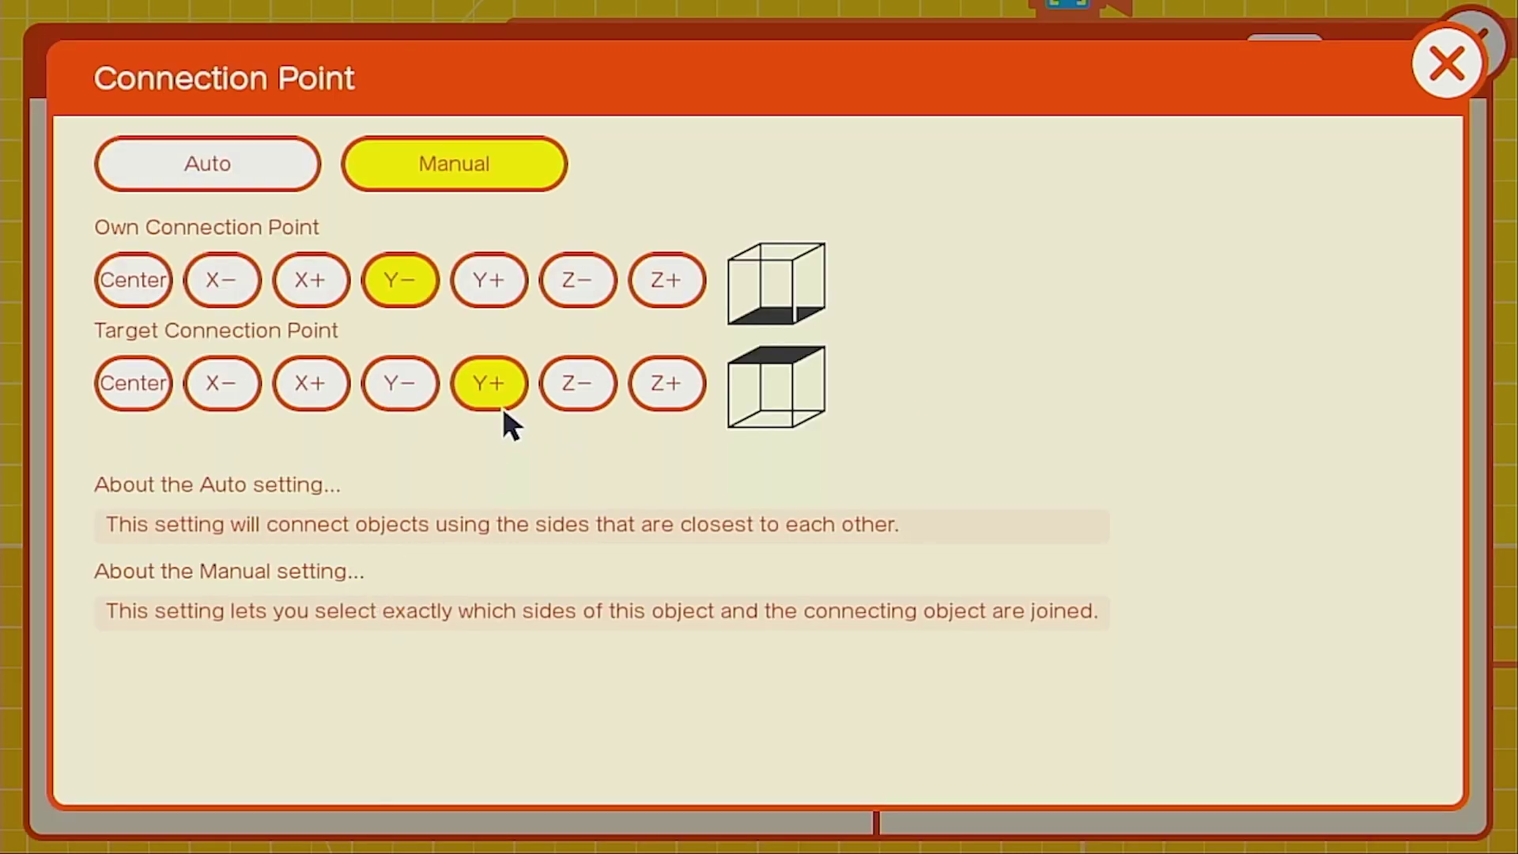
click(653, 285)
click(672, 383)
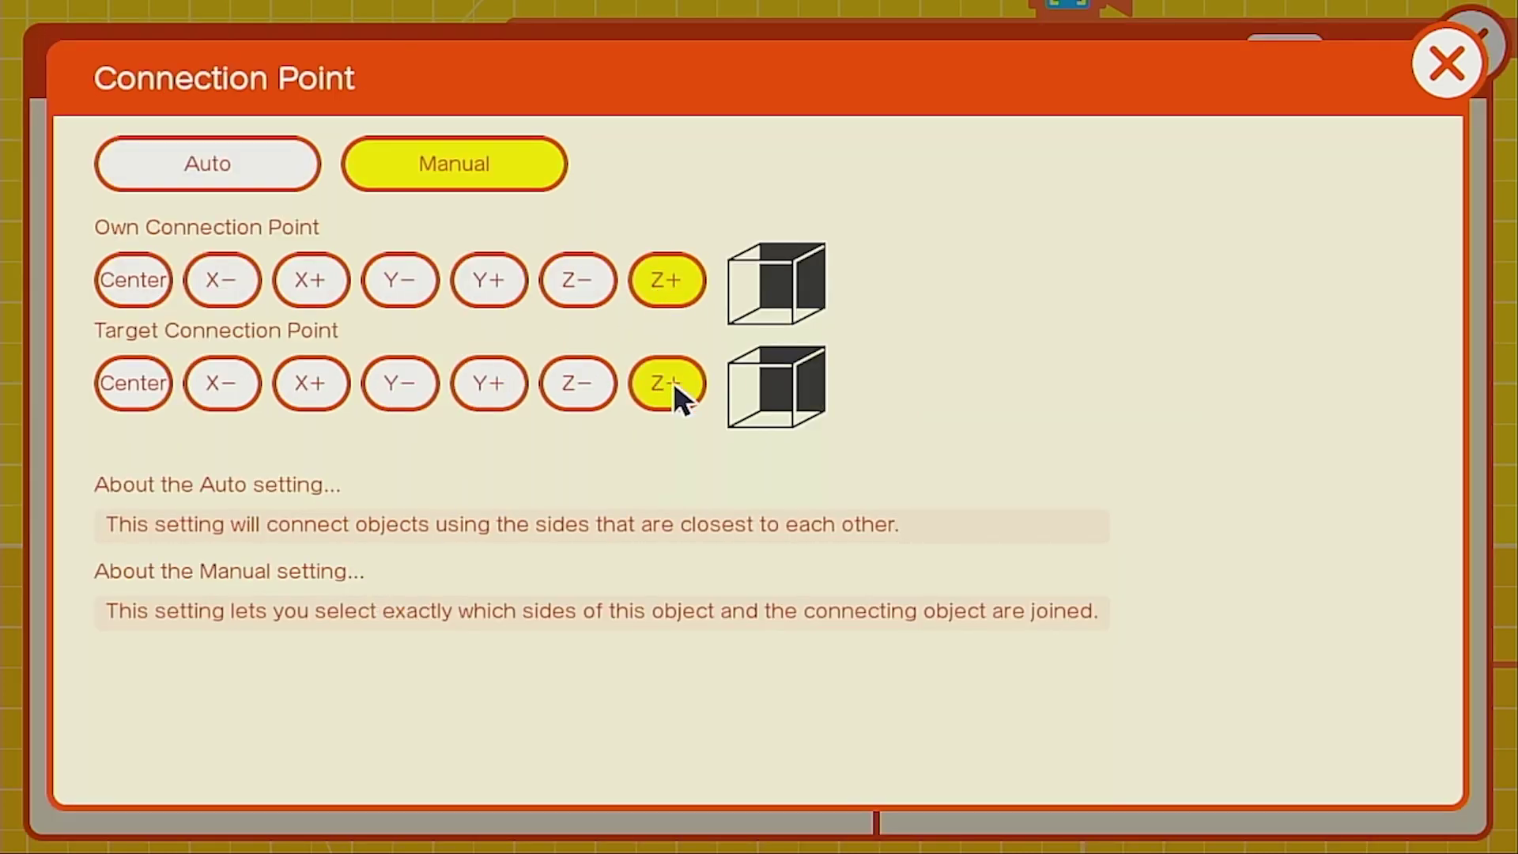
click(1446, 65)
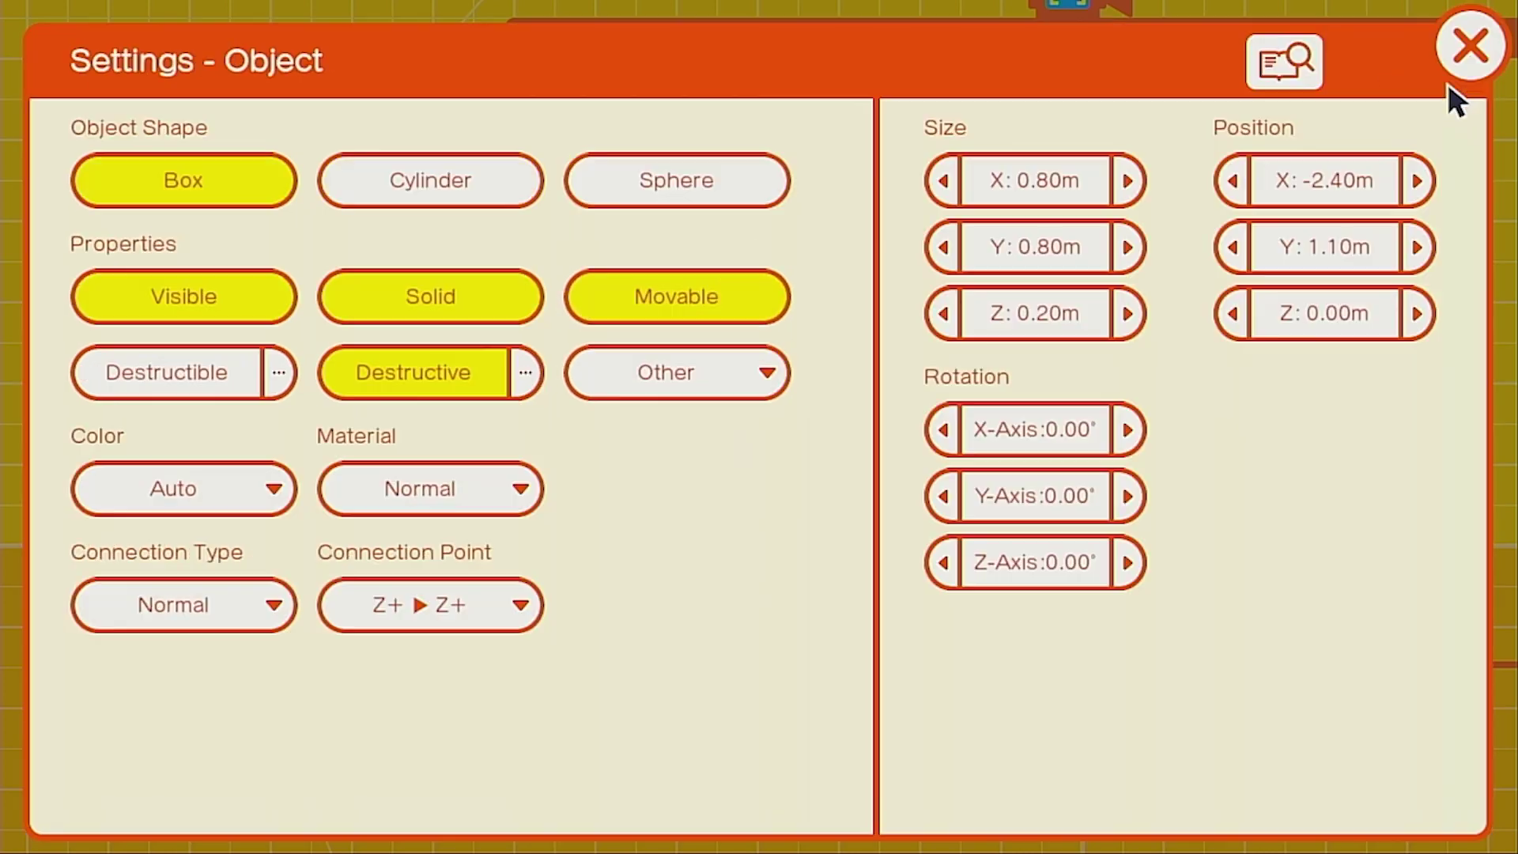
click(1469, 45)
drag(497, 412, 717, 264)
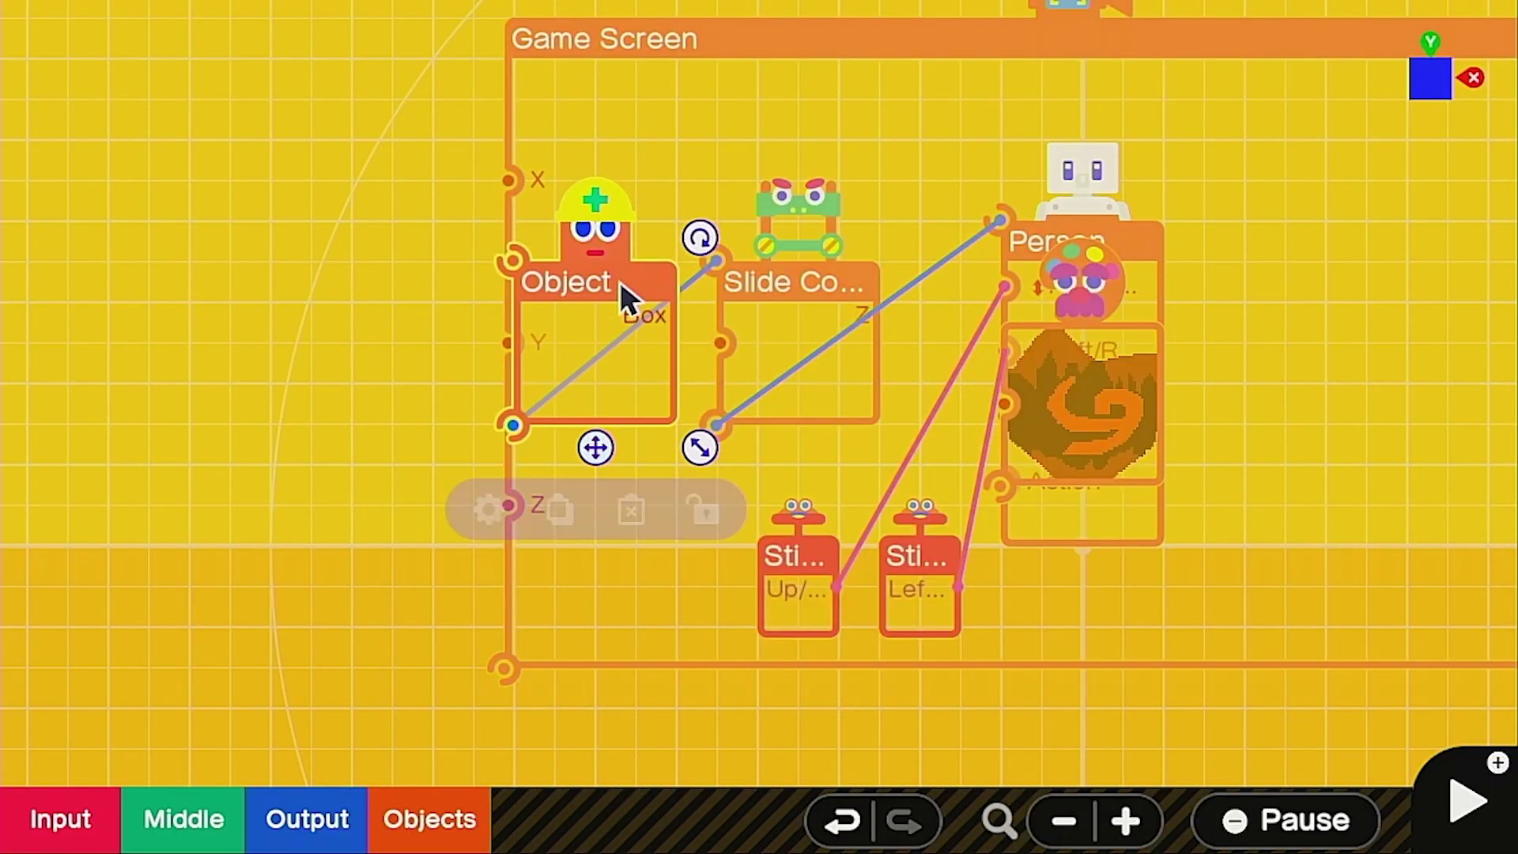
Move the orange shield texture off the Person to beside the box and connect it to the box.
click(1104, 384)
drag(1105, 384, 402, 352)
drag(311, 427, 514, 259)
Check the face, size and position settings of the orange shield texture.
click(393, 311)
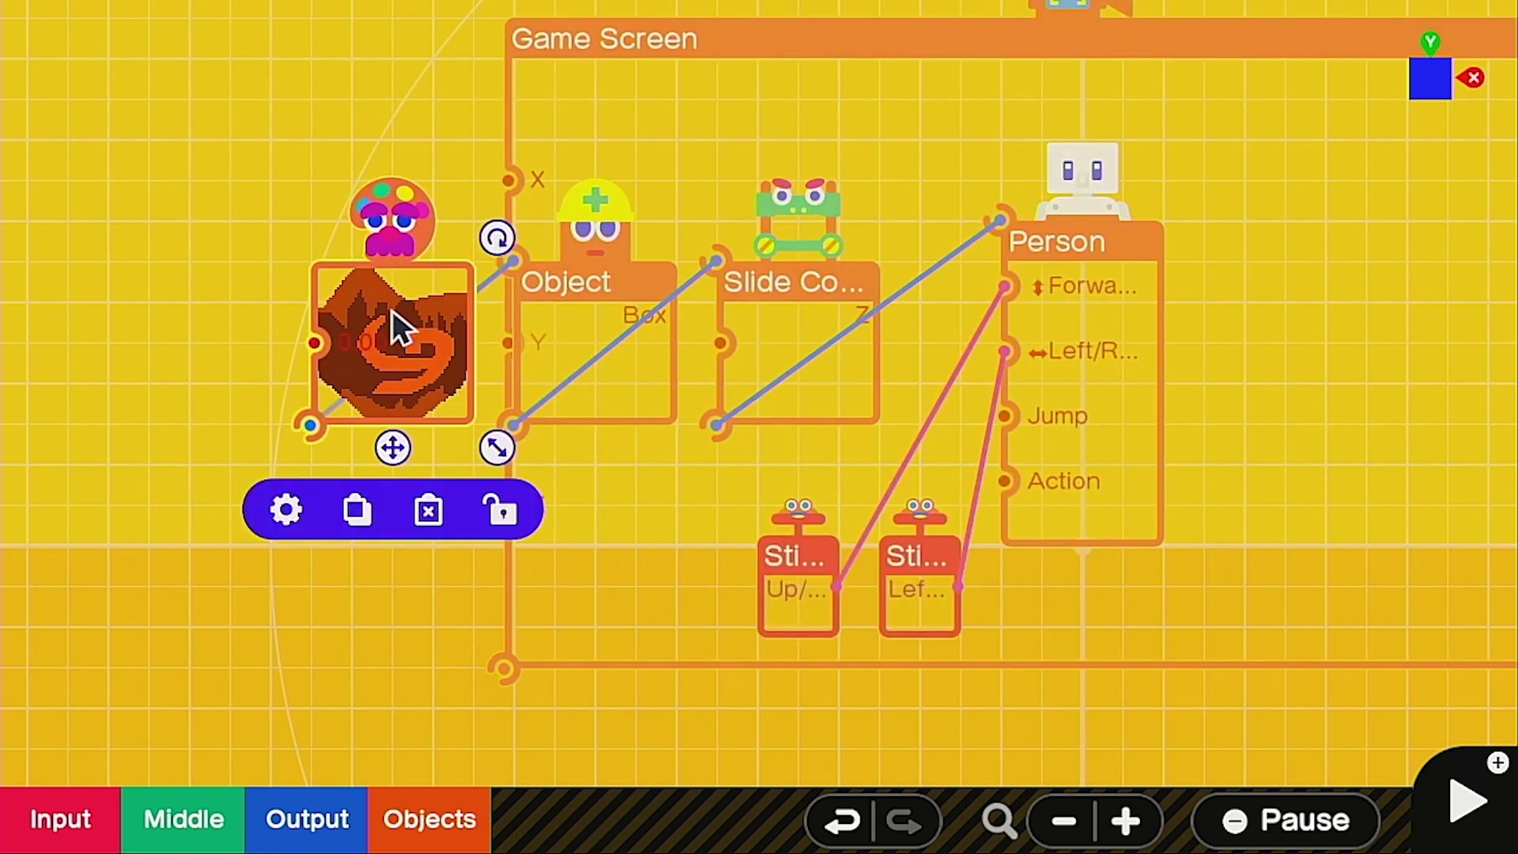
click(286, 509)
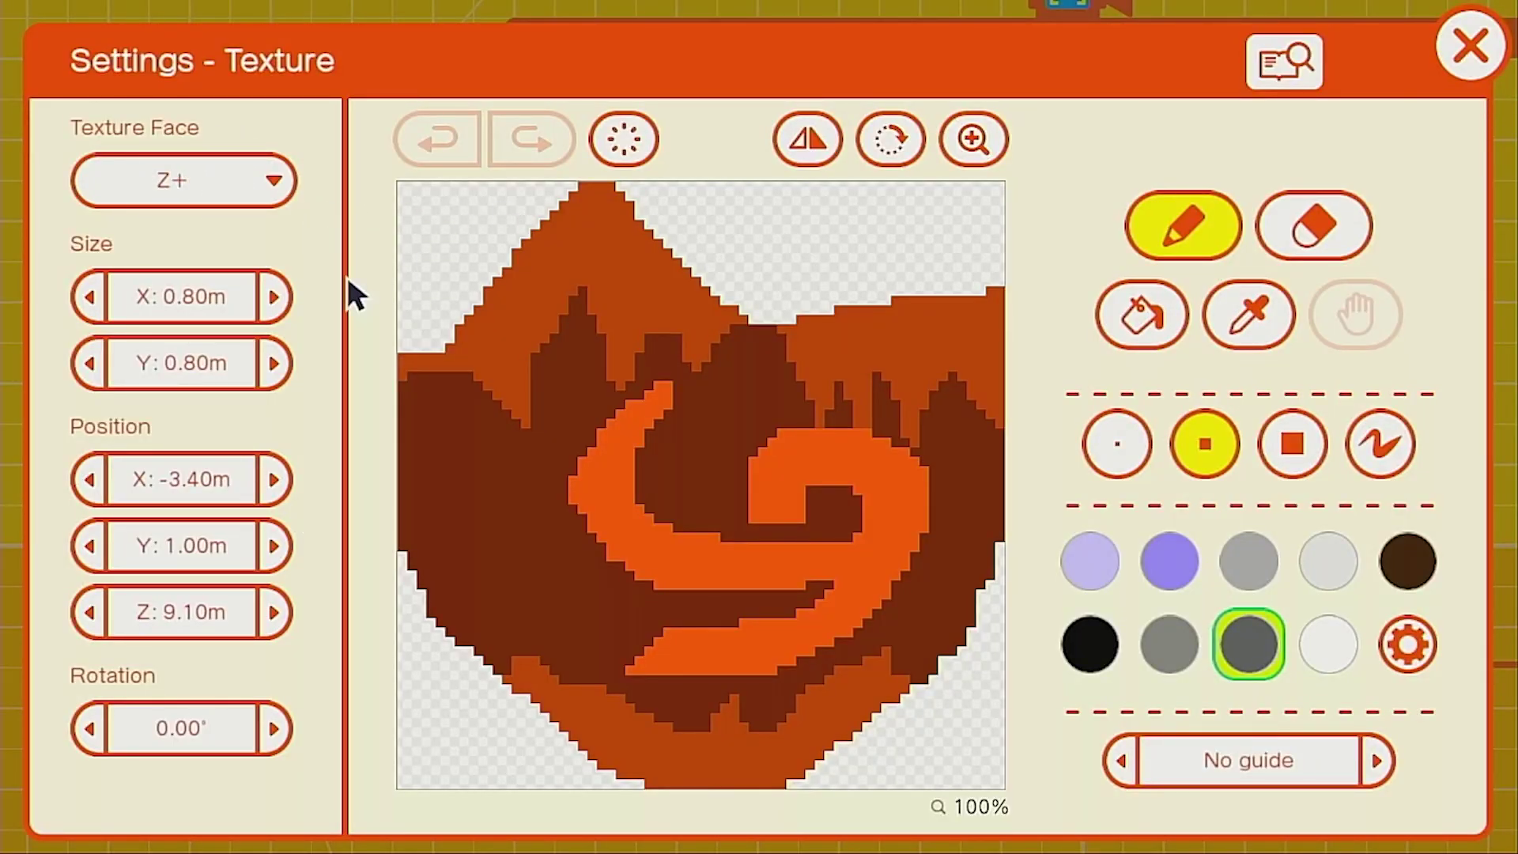
click(1470, 49)
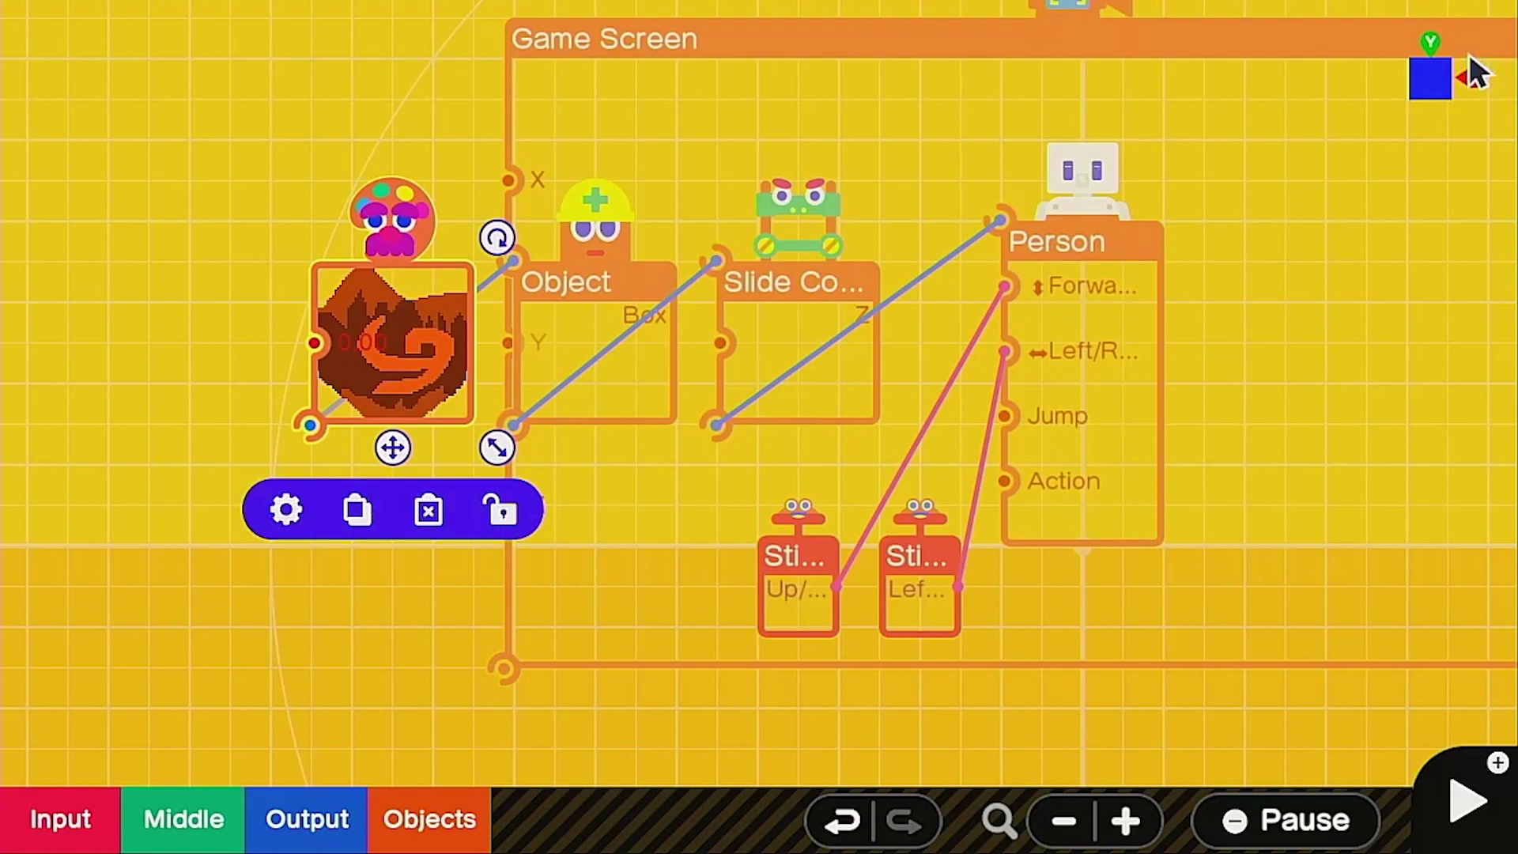
Add a ZR Button input and place it below the shield texture.
click(405, 615)
drag(405, 615, 449, 518)
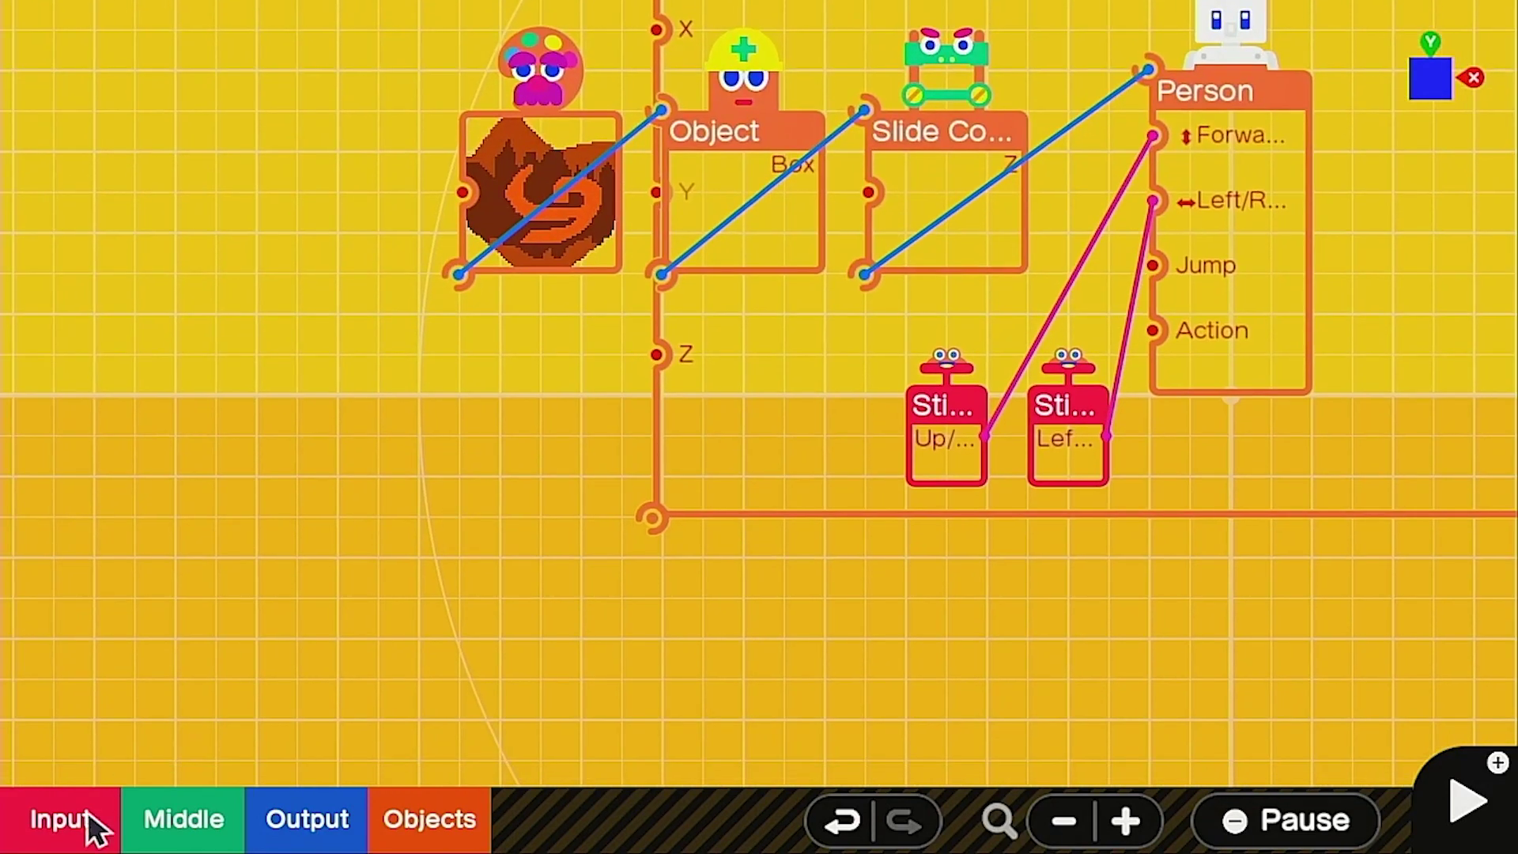
click(52, 822)
click(174, 462)
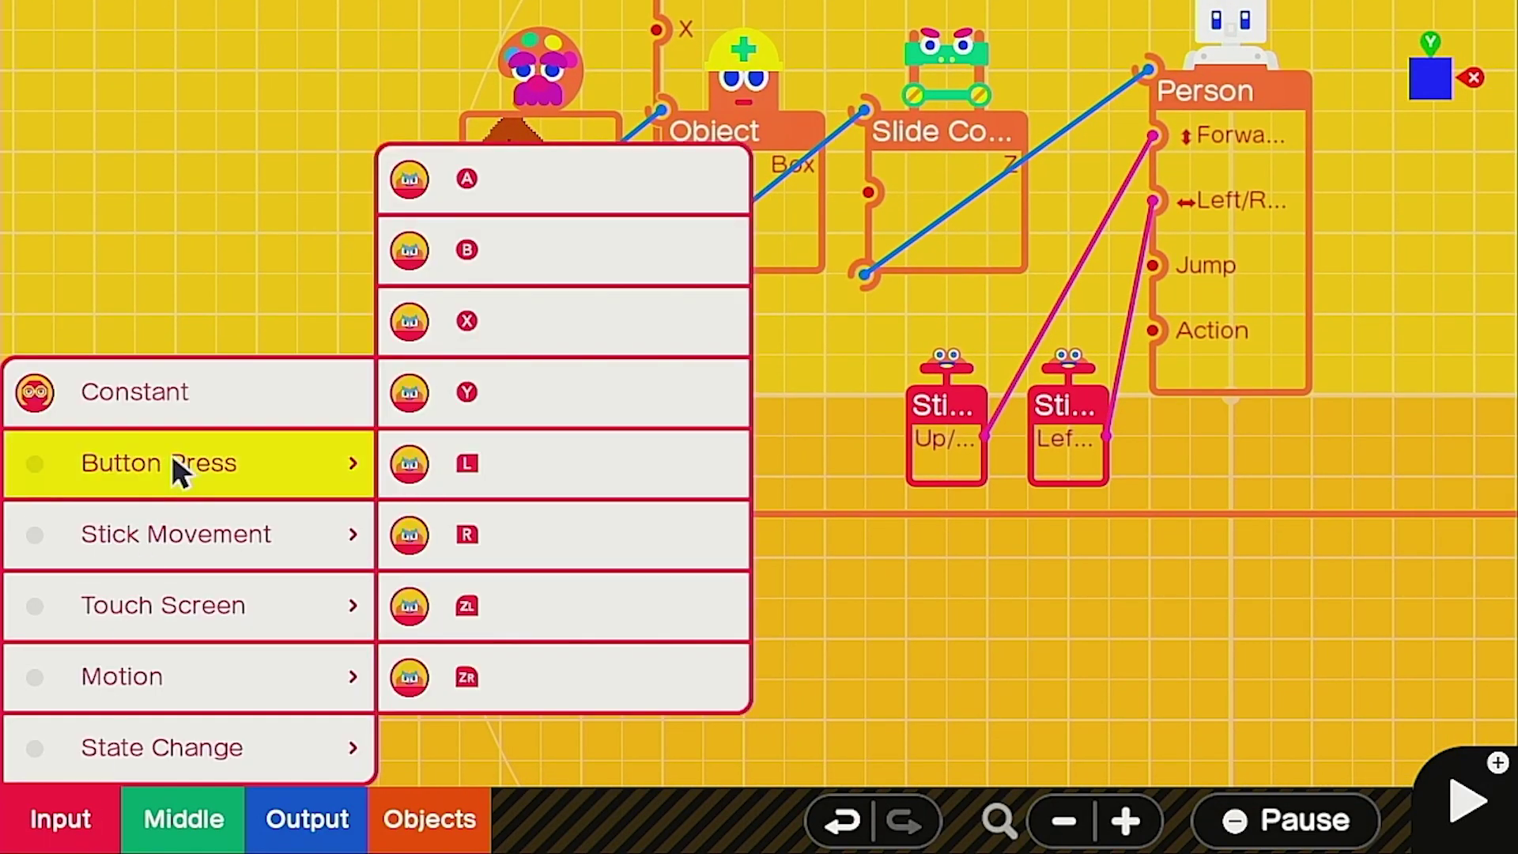
click(527, 678)
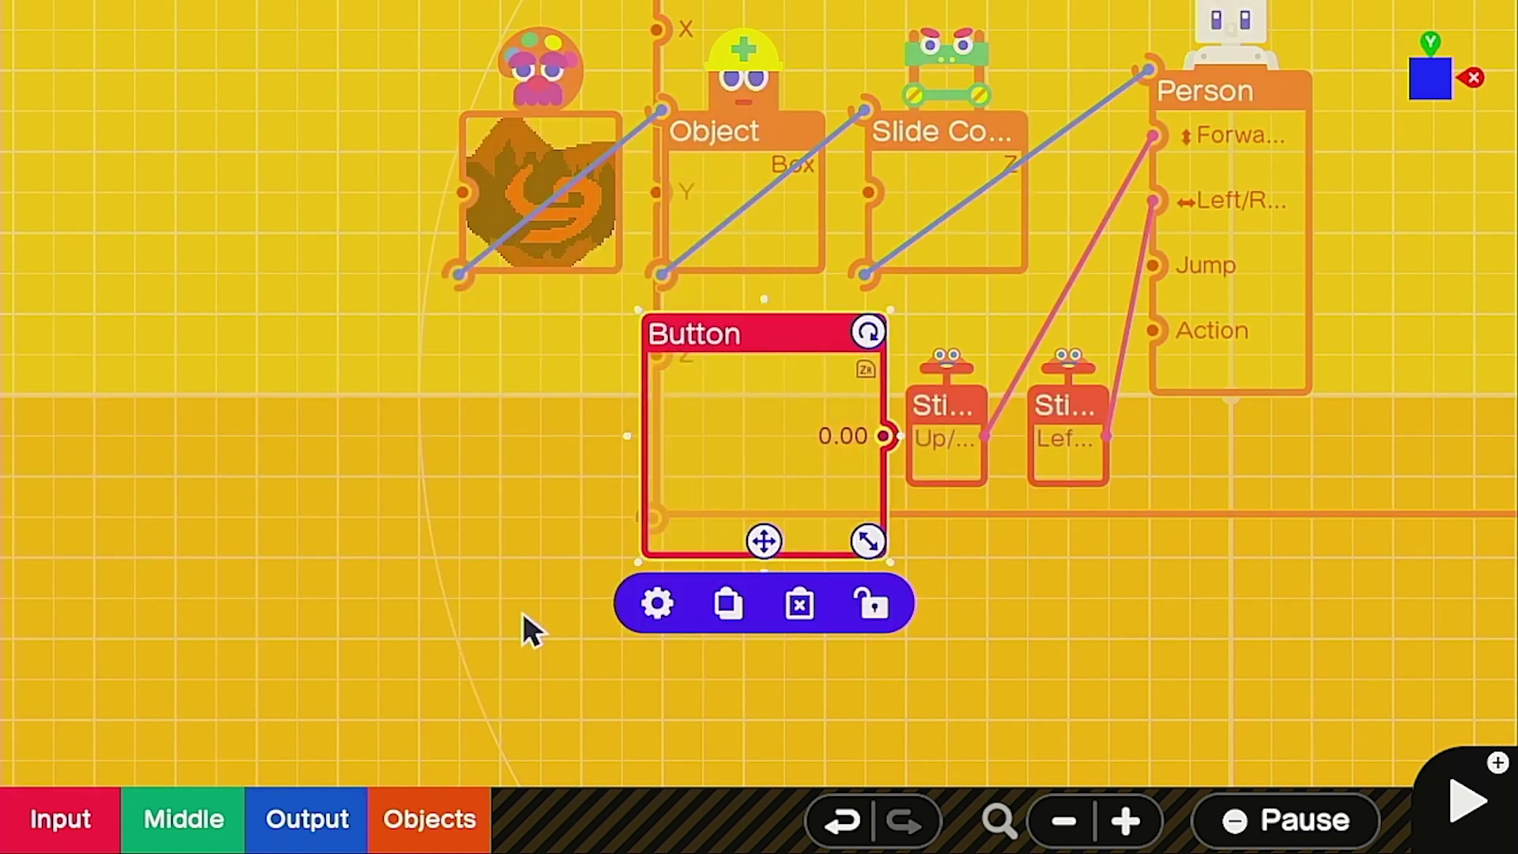
drag(779, 437, 491, 440)
Add a Constant below the ZR Button and set its output value to -0.80.
click(87, 822)
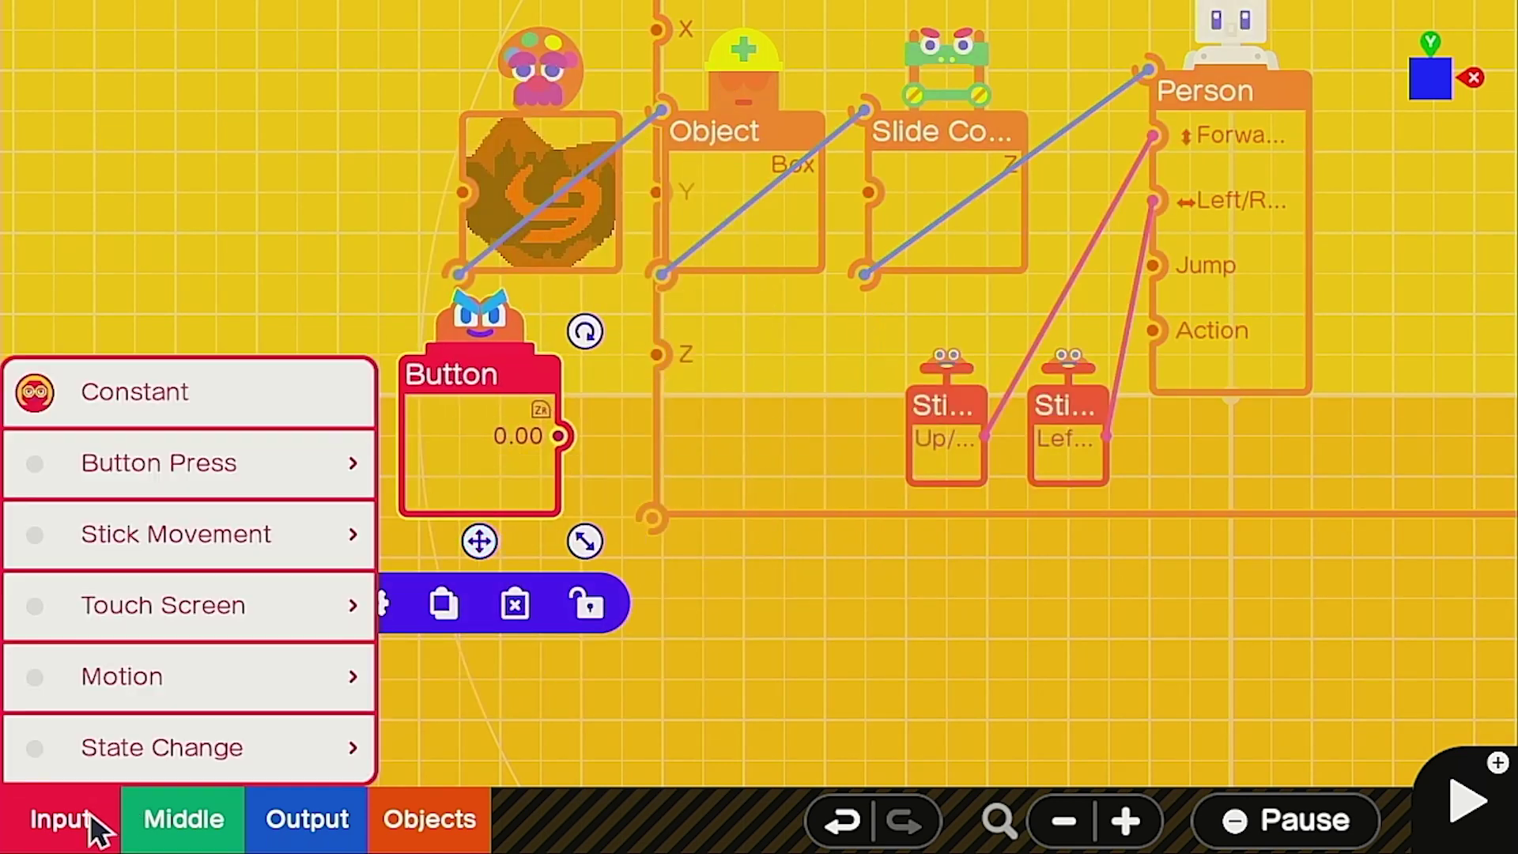
click(182, 407)
drag(759, 379, 482, 599)
click(372, 780)
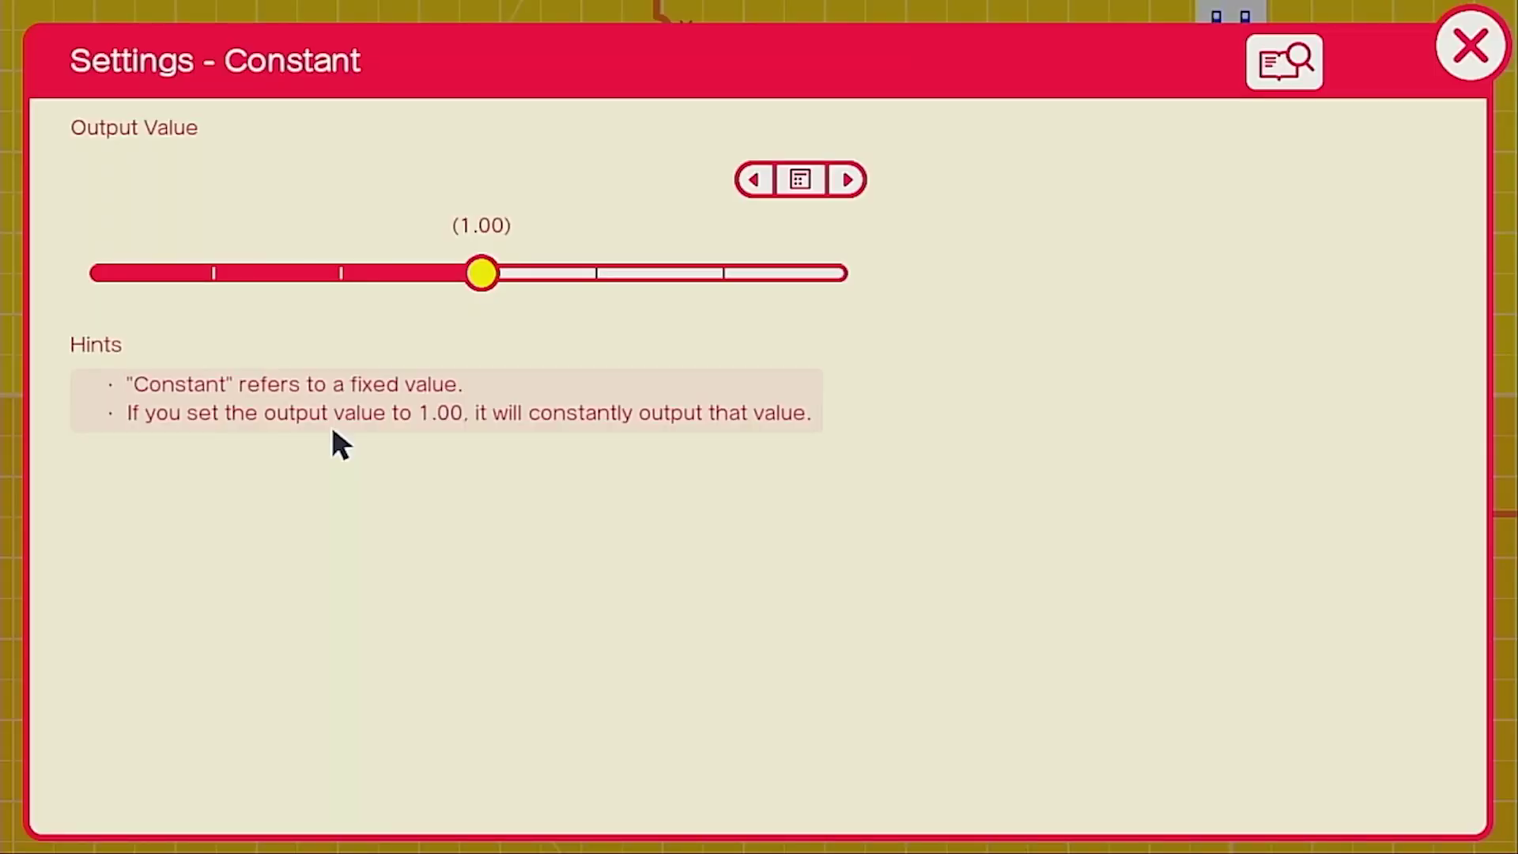
click(800, 180)
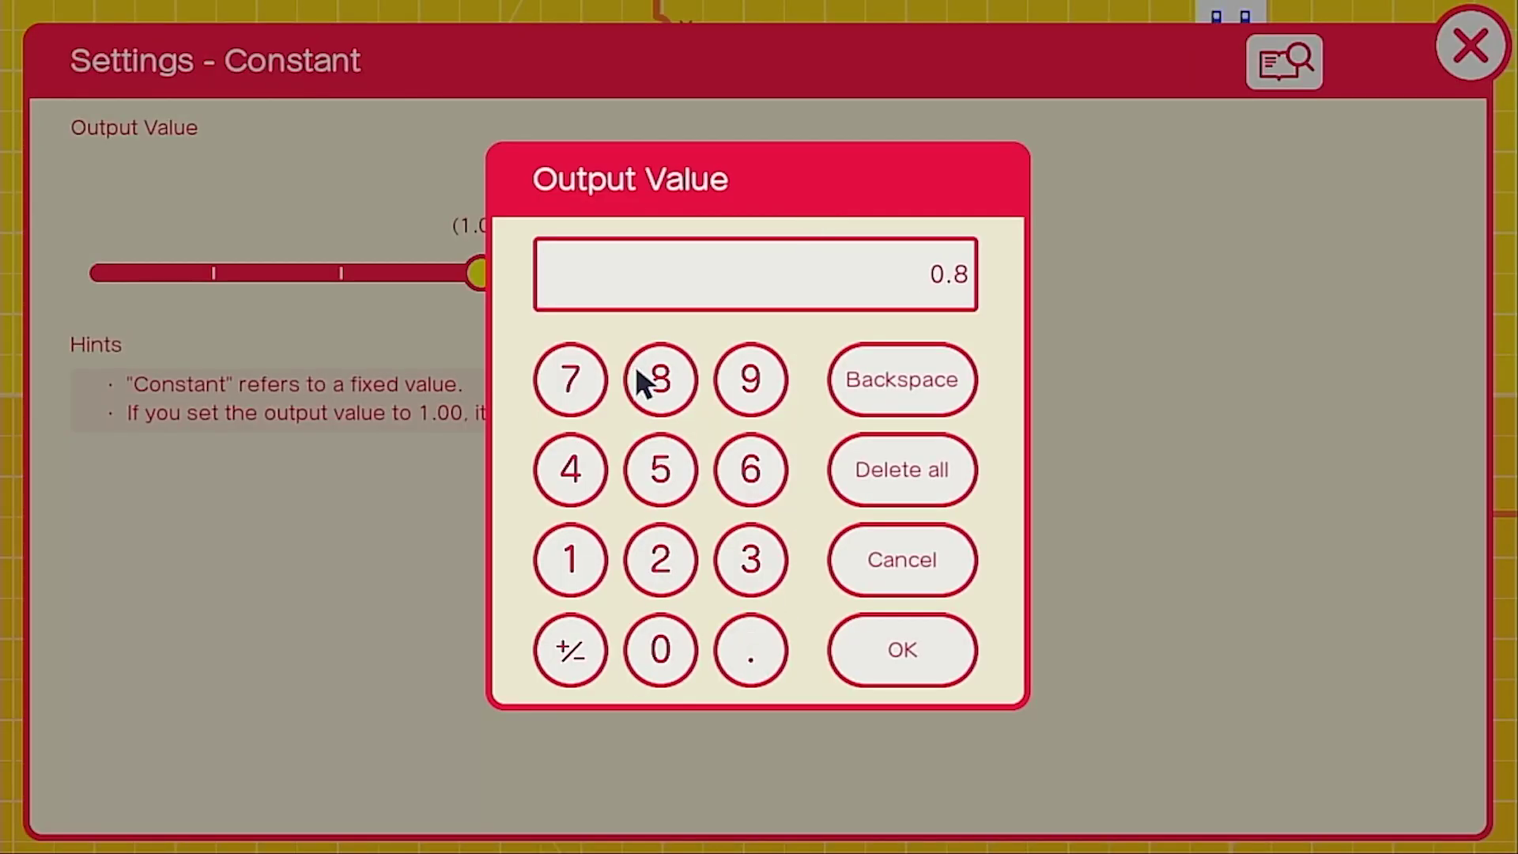
click(567, 651)
click(881, 656)
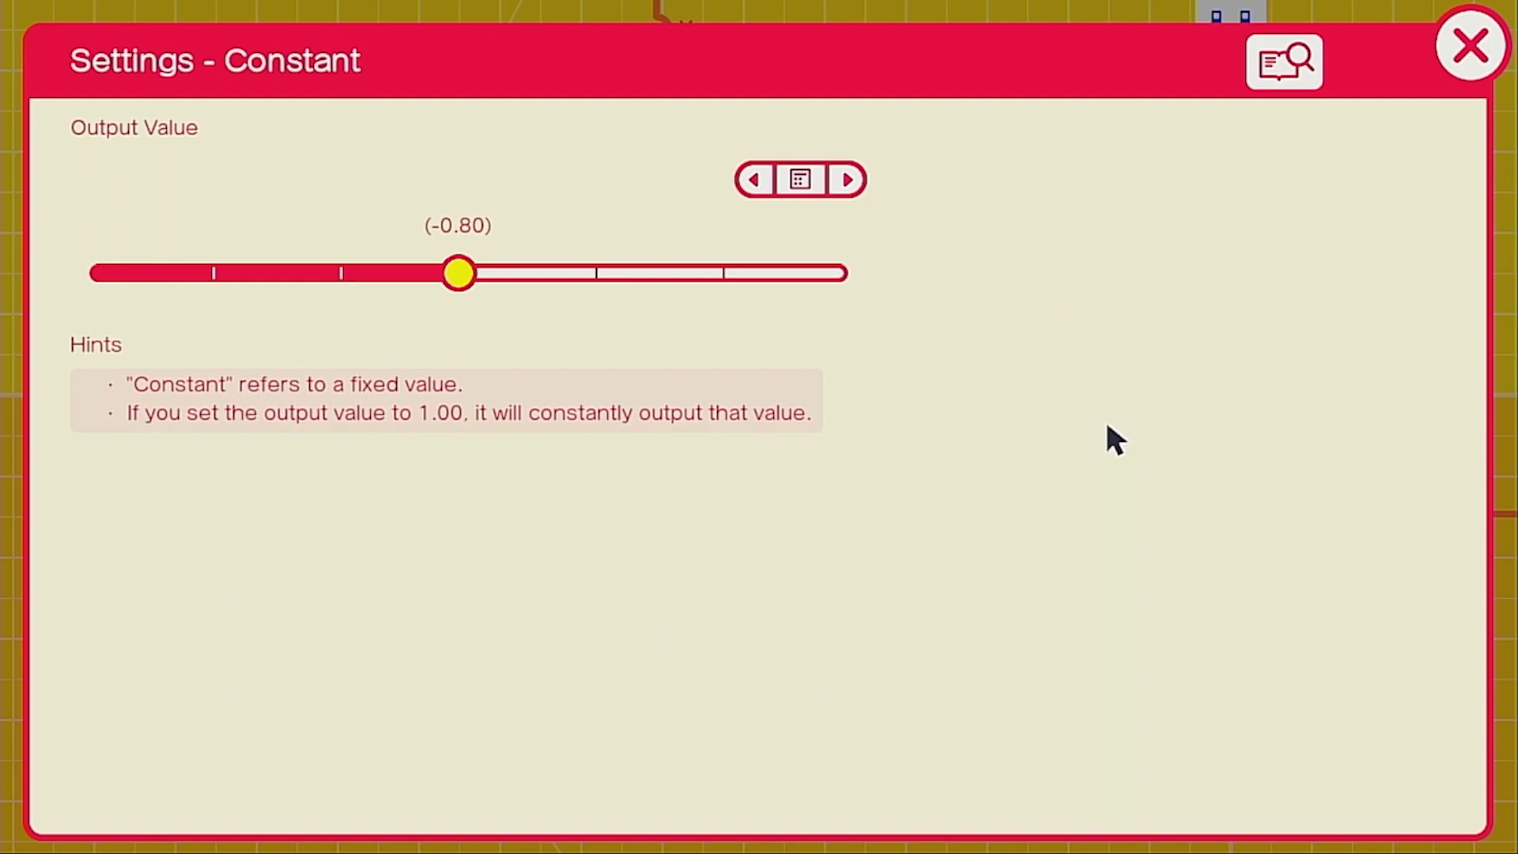
click(1454, 60)
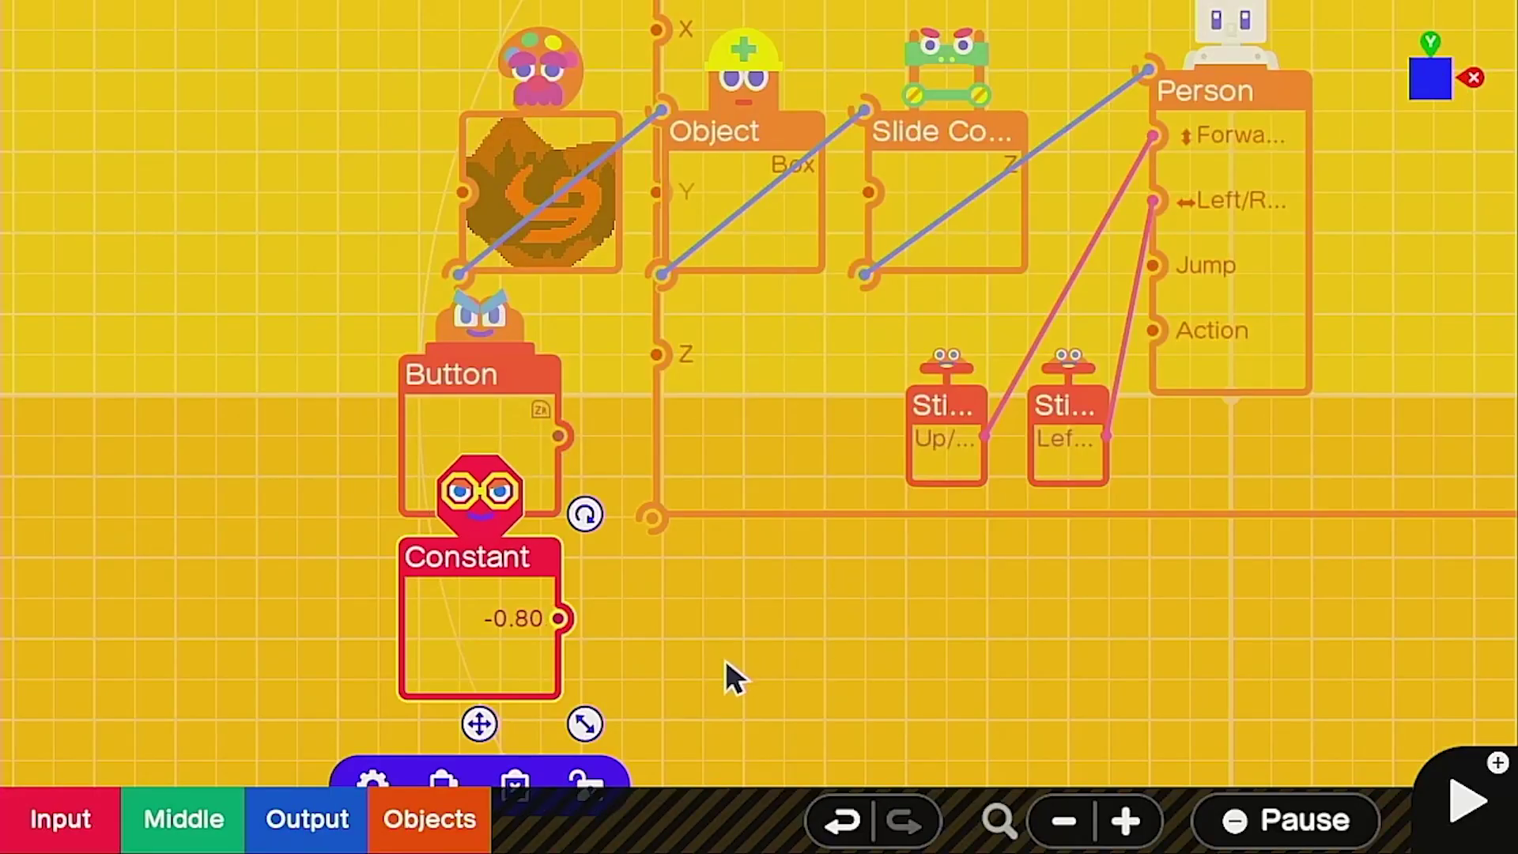
Add a multiplication Calculator beside the ZR Button and the Constant.
drag(726, 661, 885, 538)
click(189, 822)
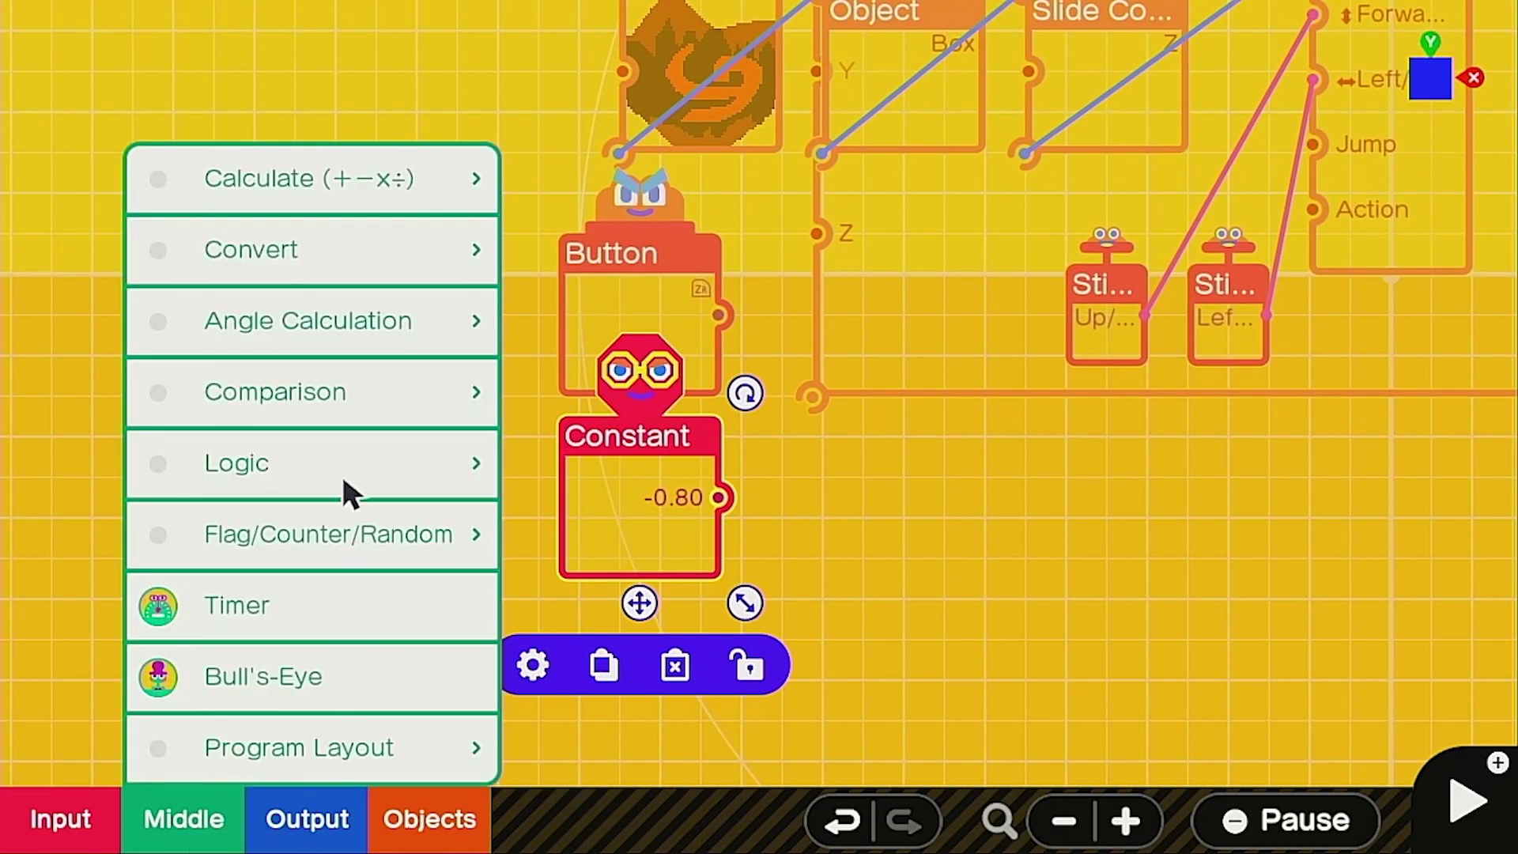
click(367, 176)
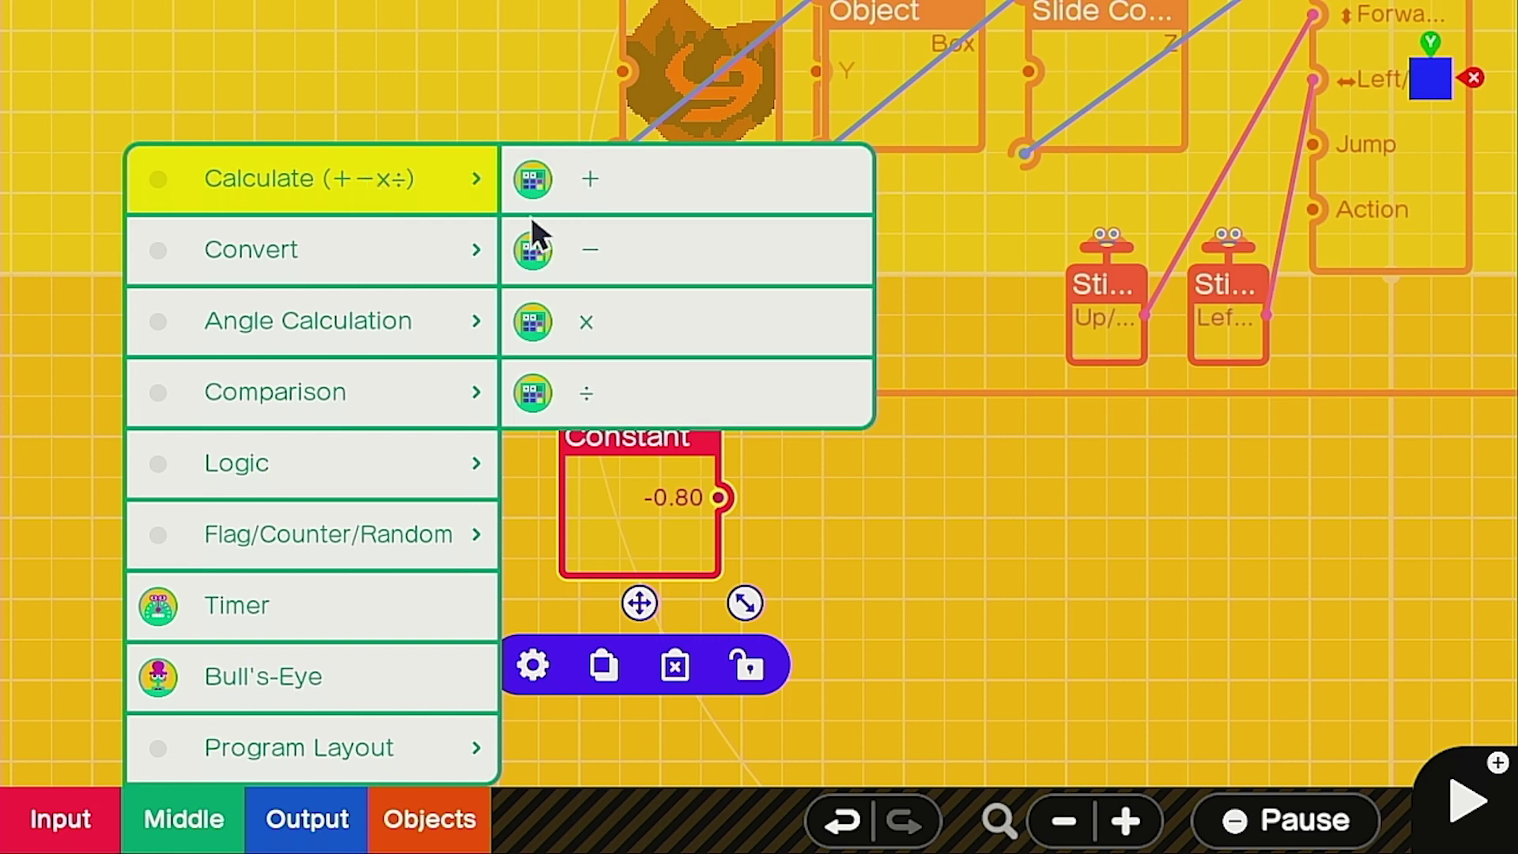
click(630, 322)
drag(788, 356, 869, 294)
Connect the ZR Button and the Constant to the Calculator's inputs, and the Calculator's output to the Slide Connector.
drag(705, 320, 764, 327)
drag(718, 500, 765, 383)
drag(921, 356, 993, 215)
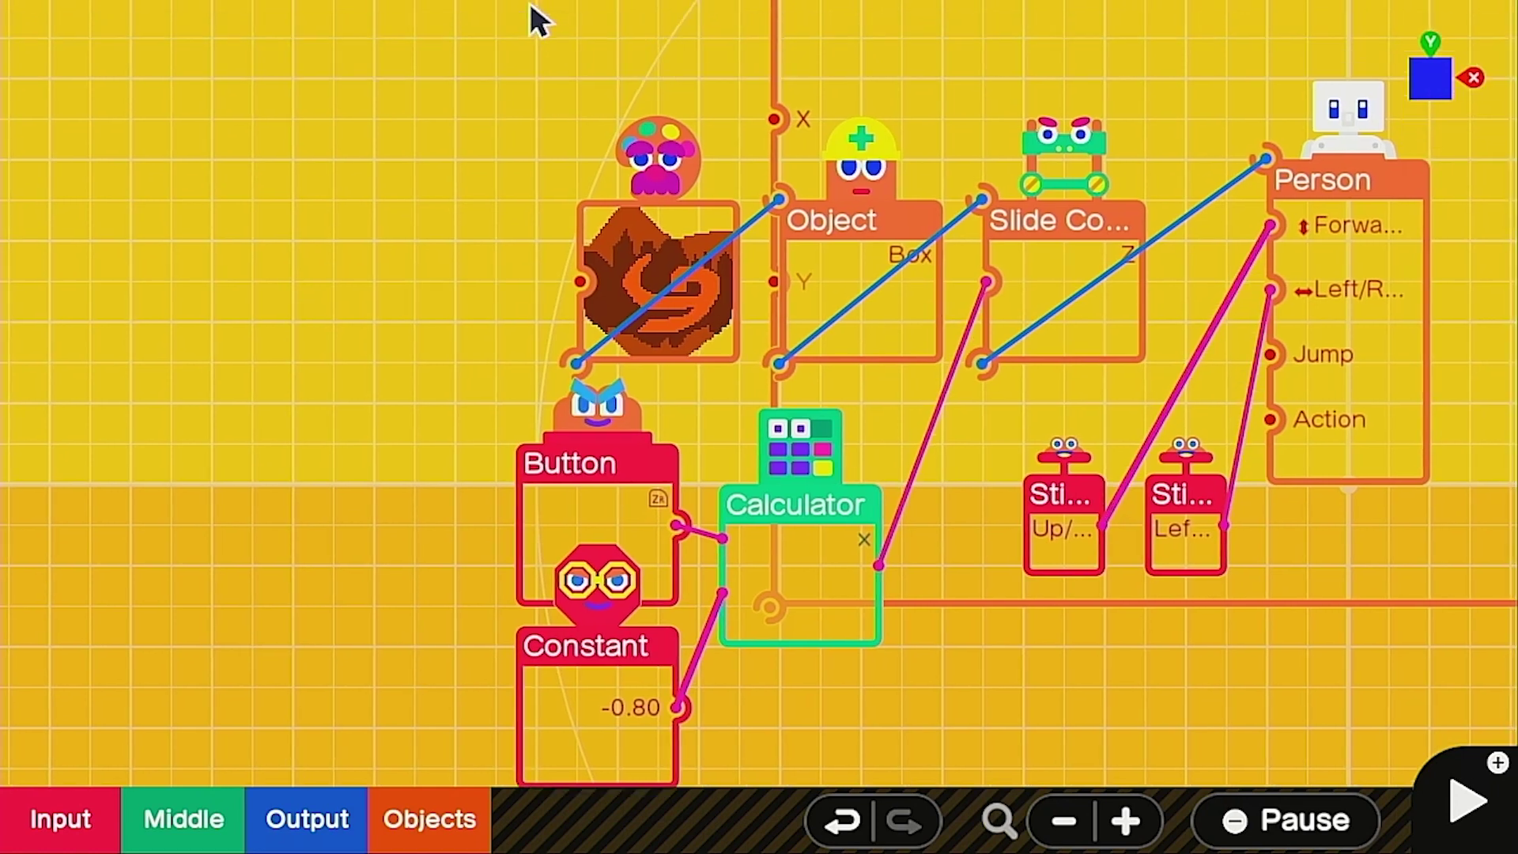
Run the game and test moving the visible shield box between the person's back and front with the ZR button.
key(plus)
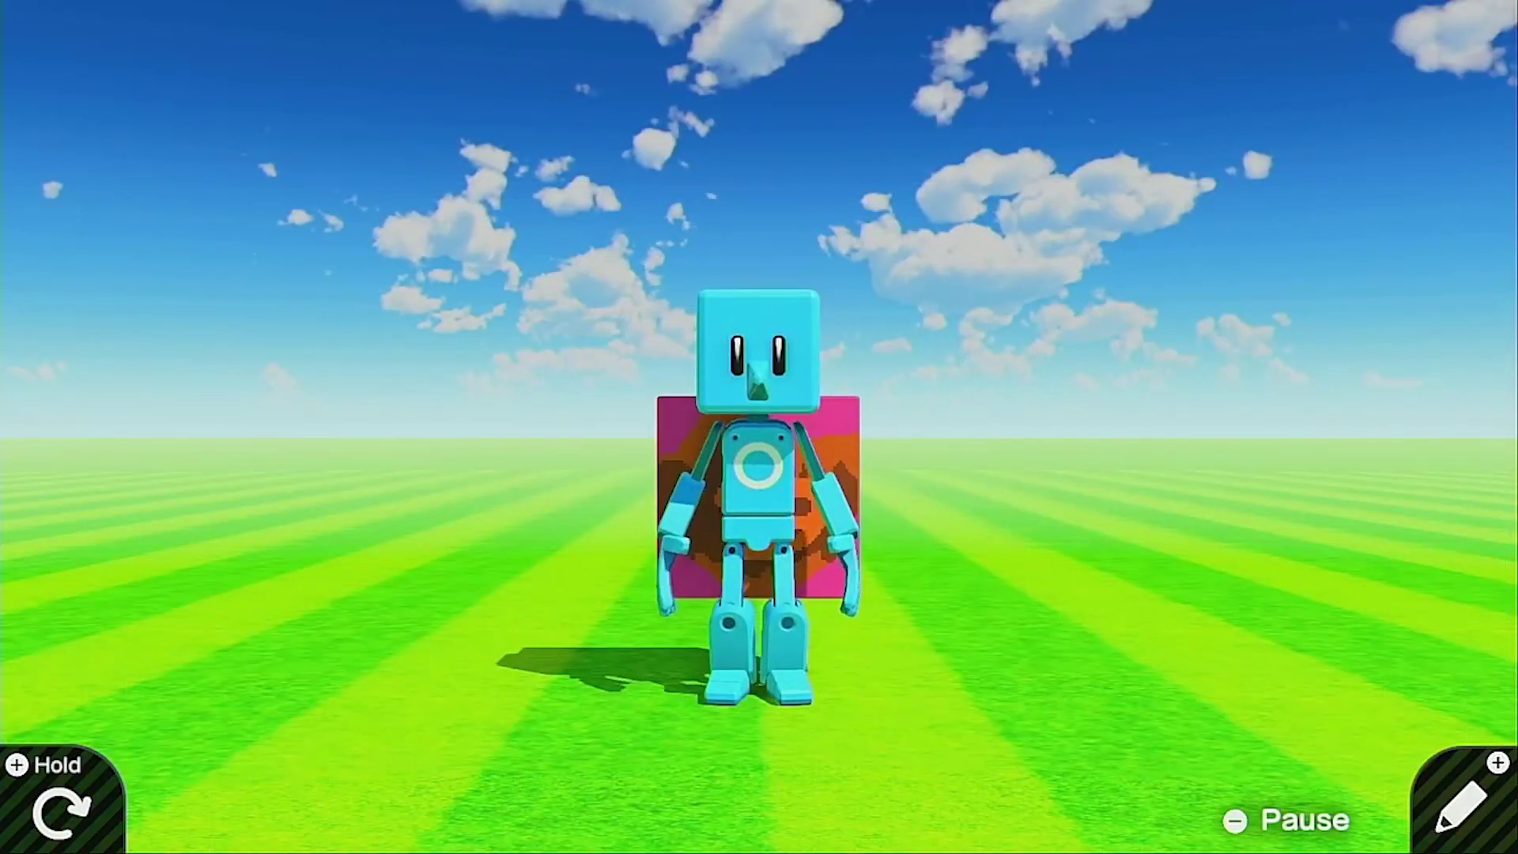
key(Down)
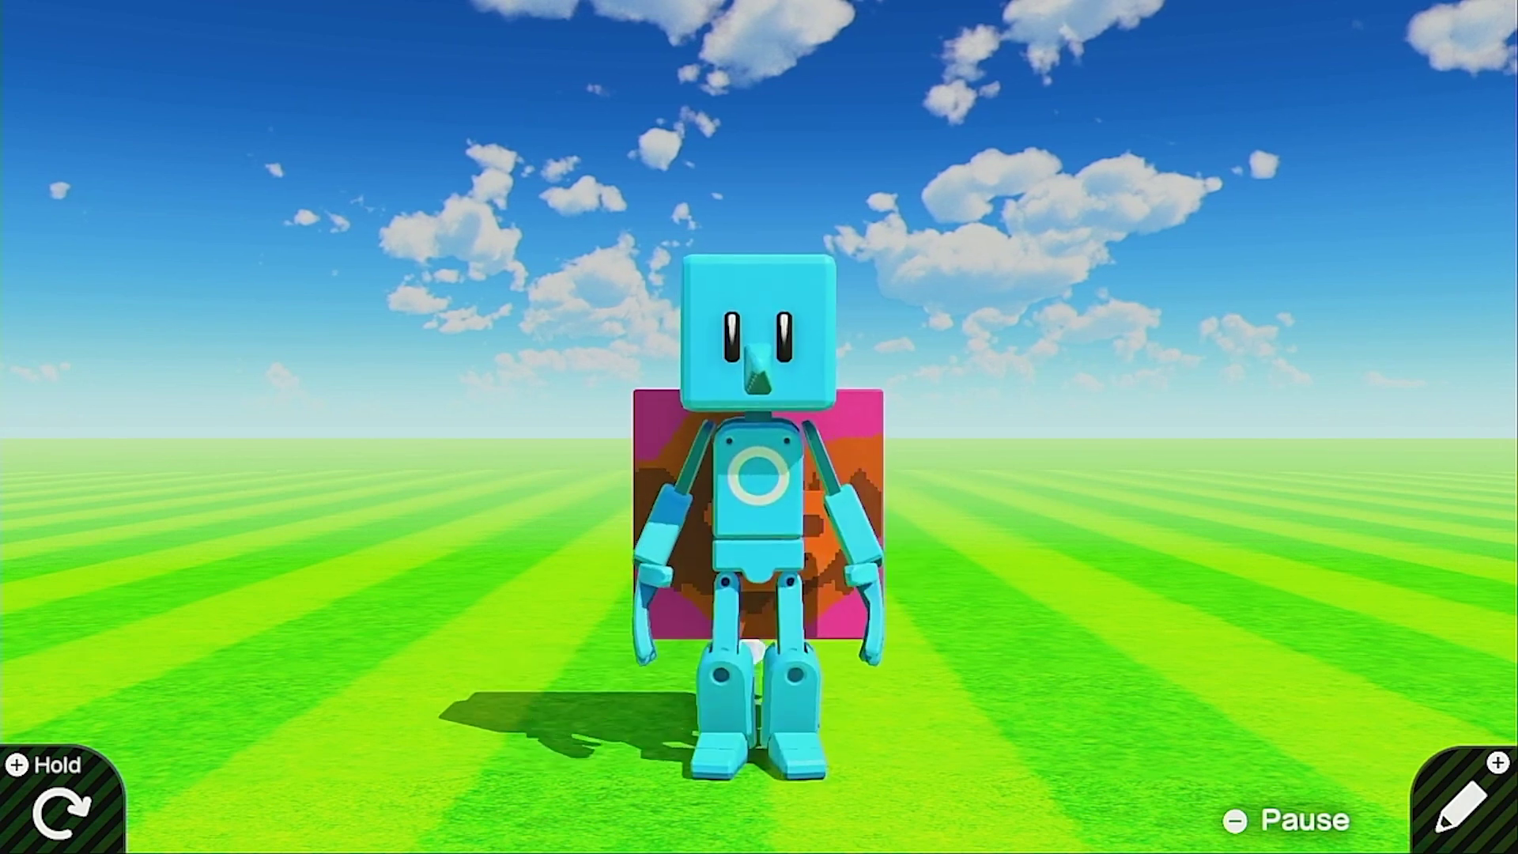
key(plus)
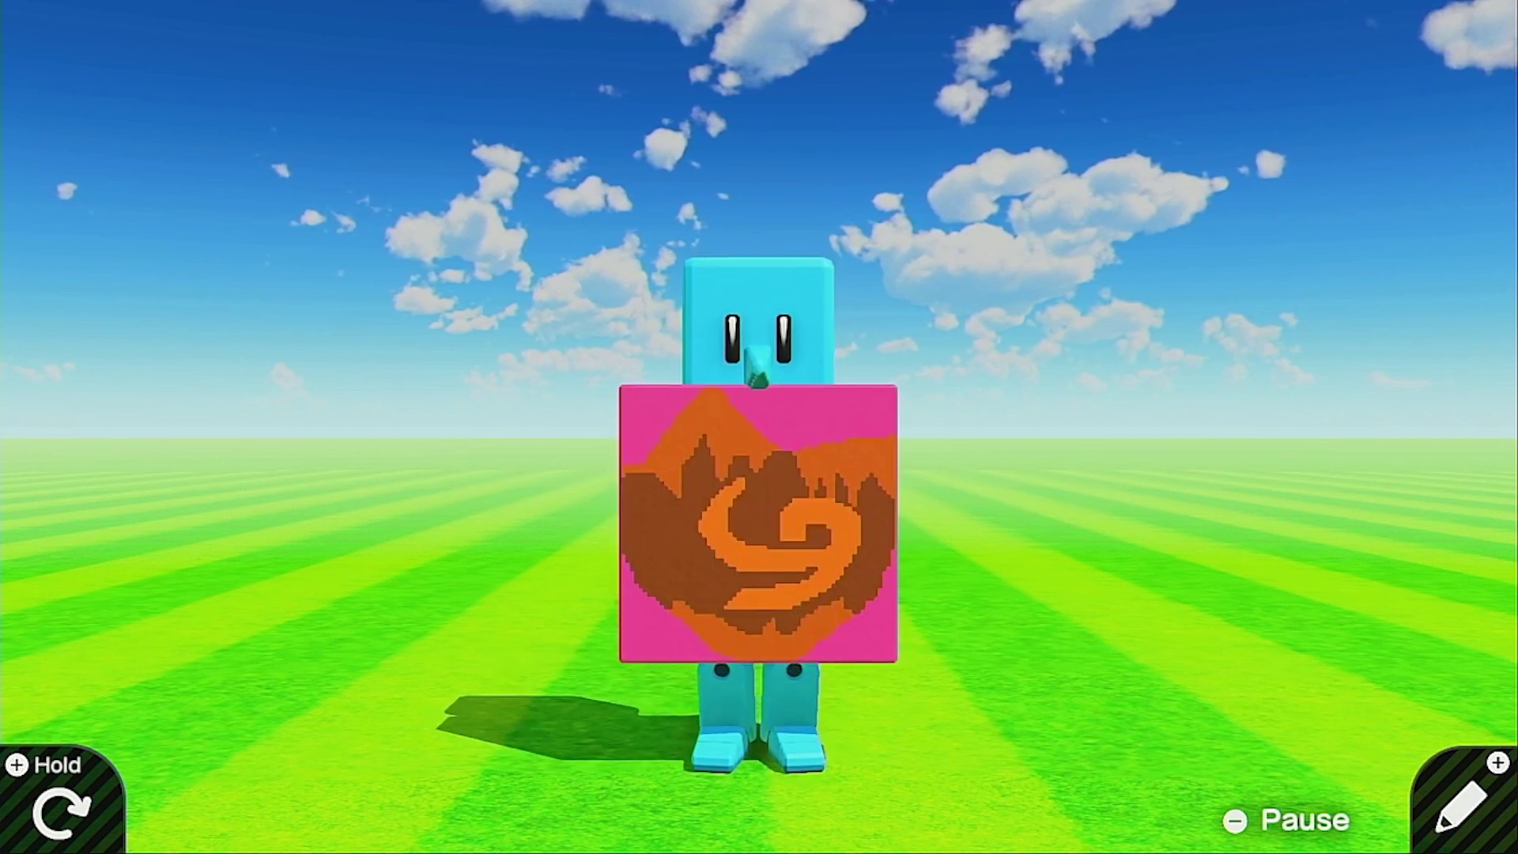
key(Up)
key(Down)
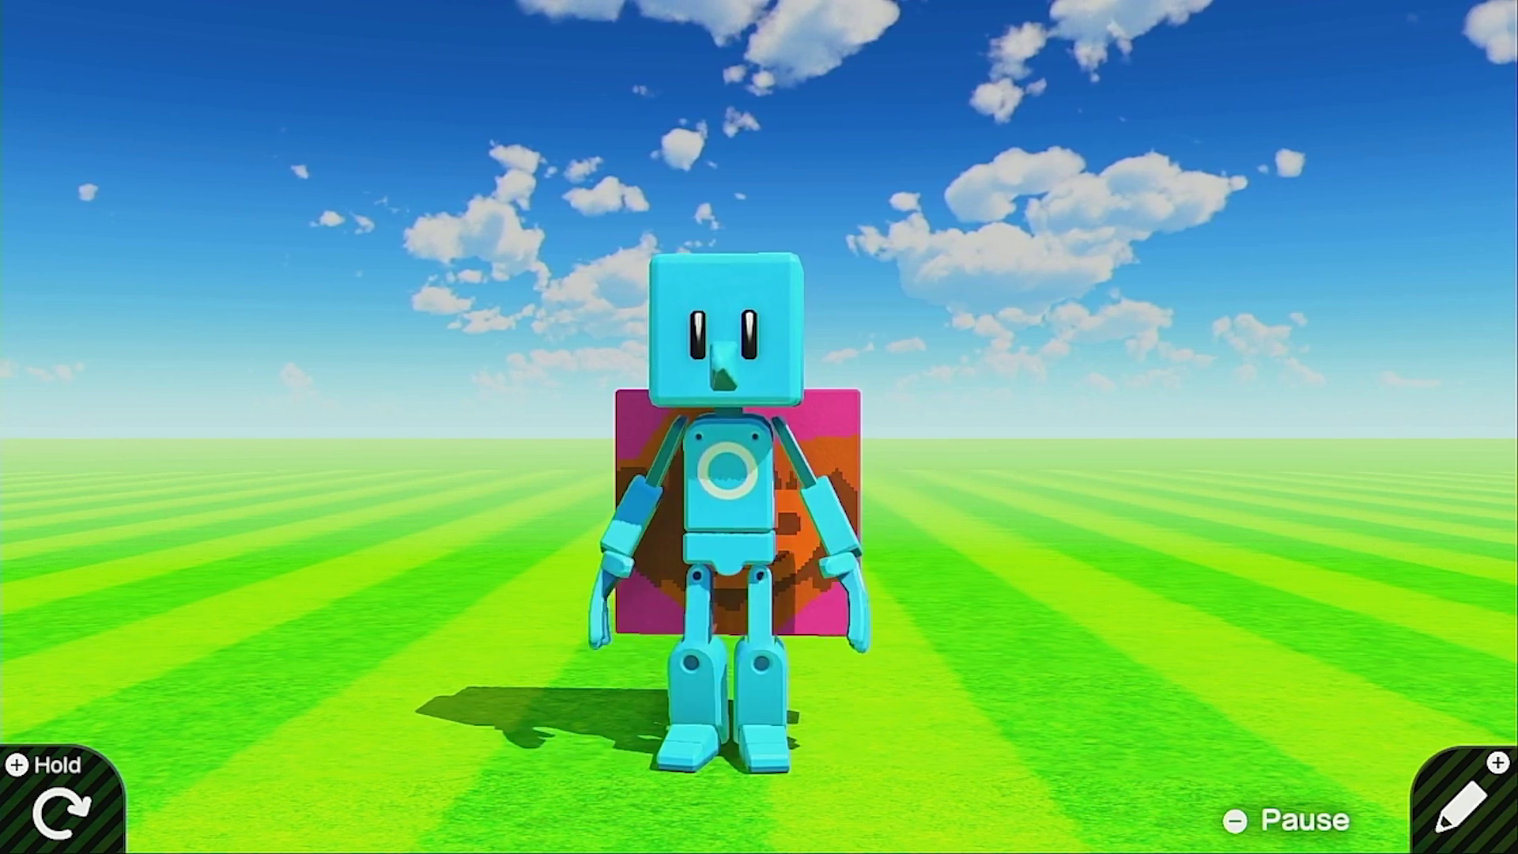
key(Up)
key(Down)
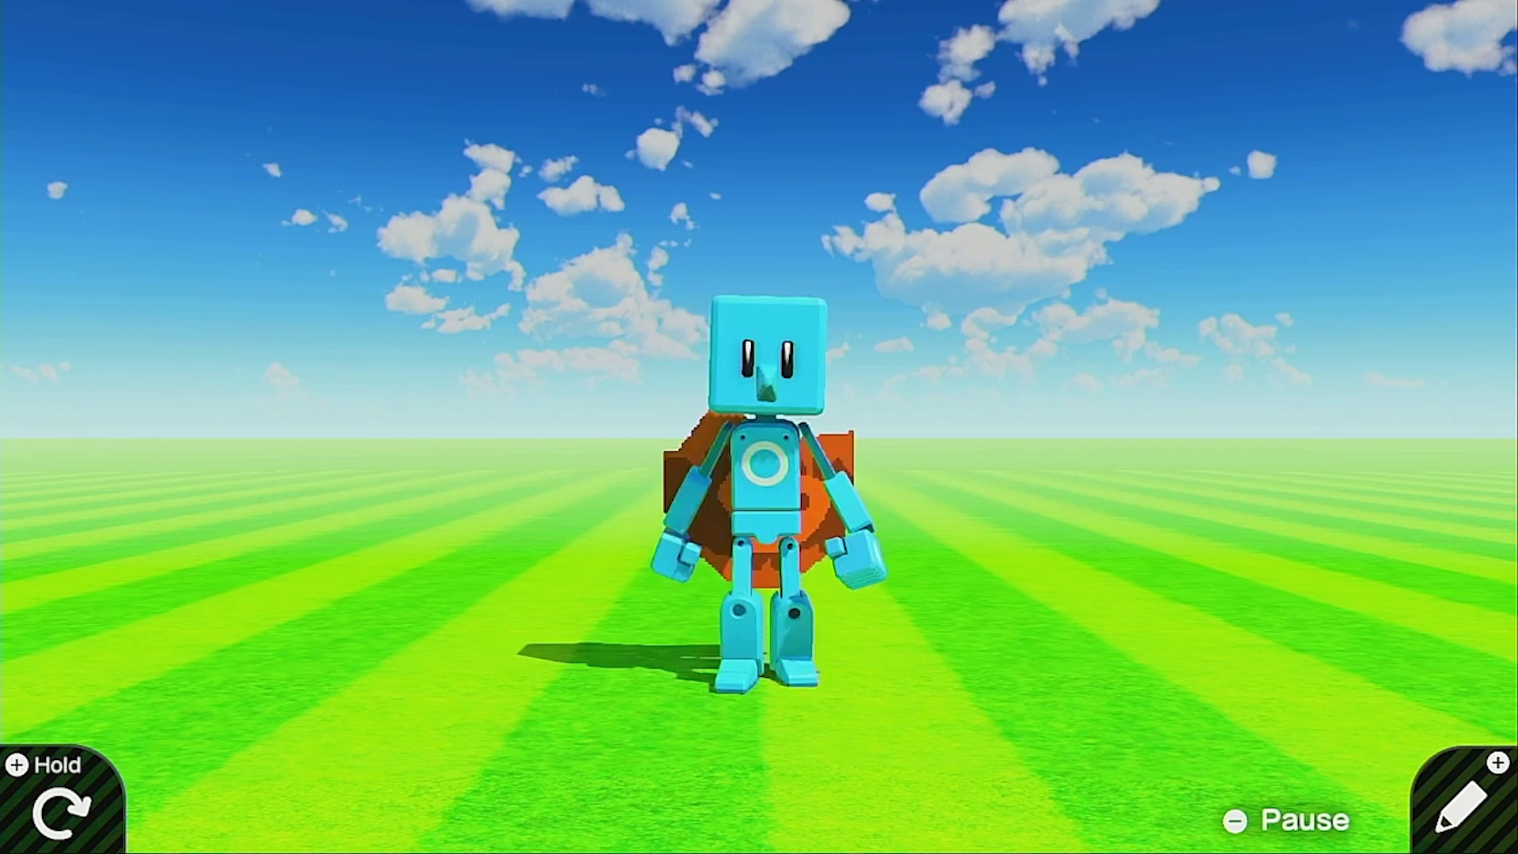
Walk and turn the person with the box hidden, testing the shield texture's movement between back and front.
key(Up)
key(Down)
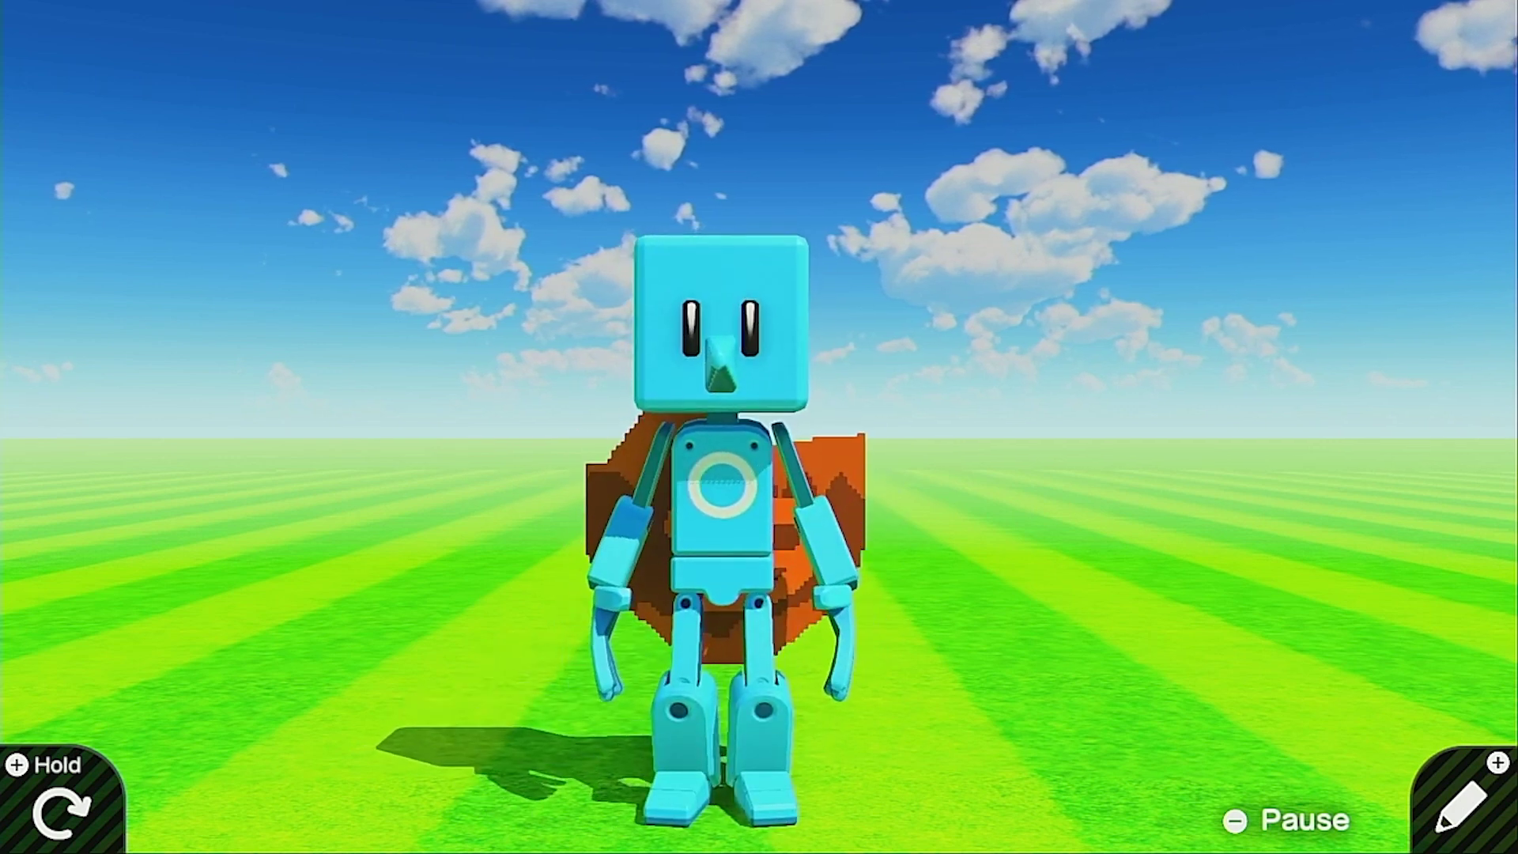
key(a)
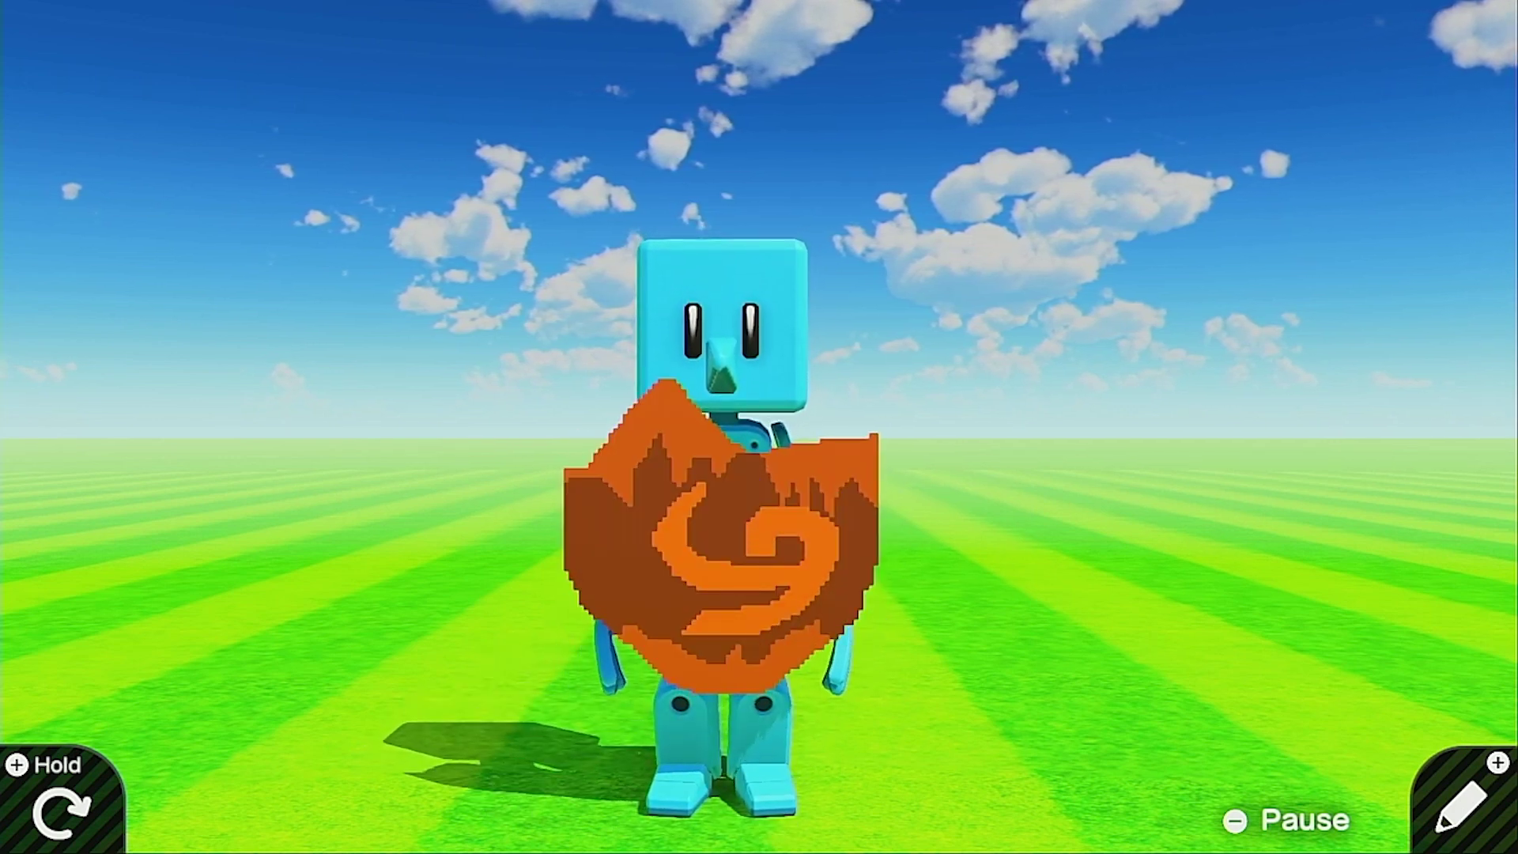
key(Up)
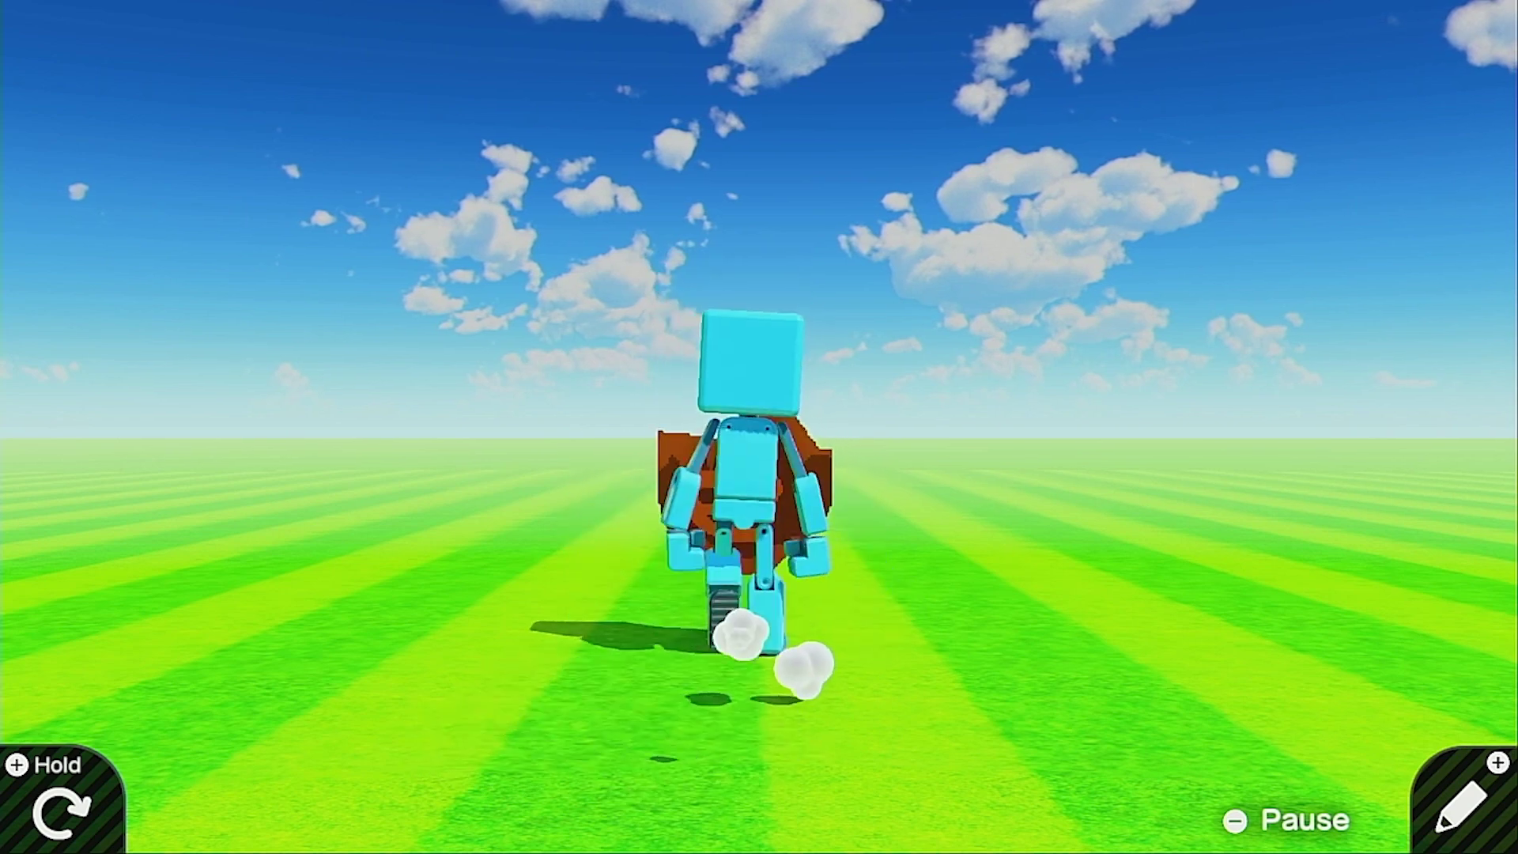
key(Down)
key(Up)
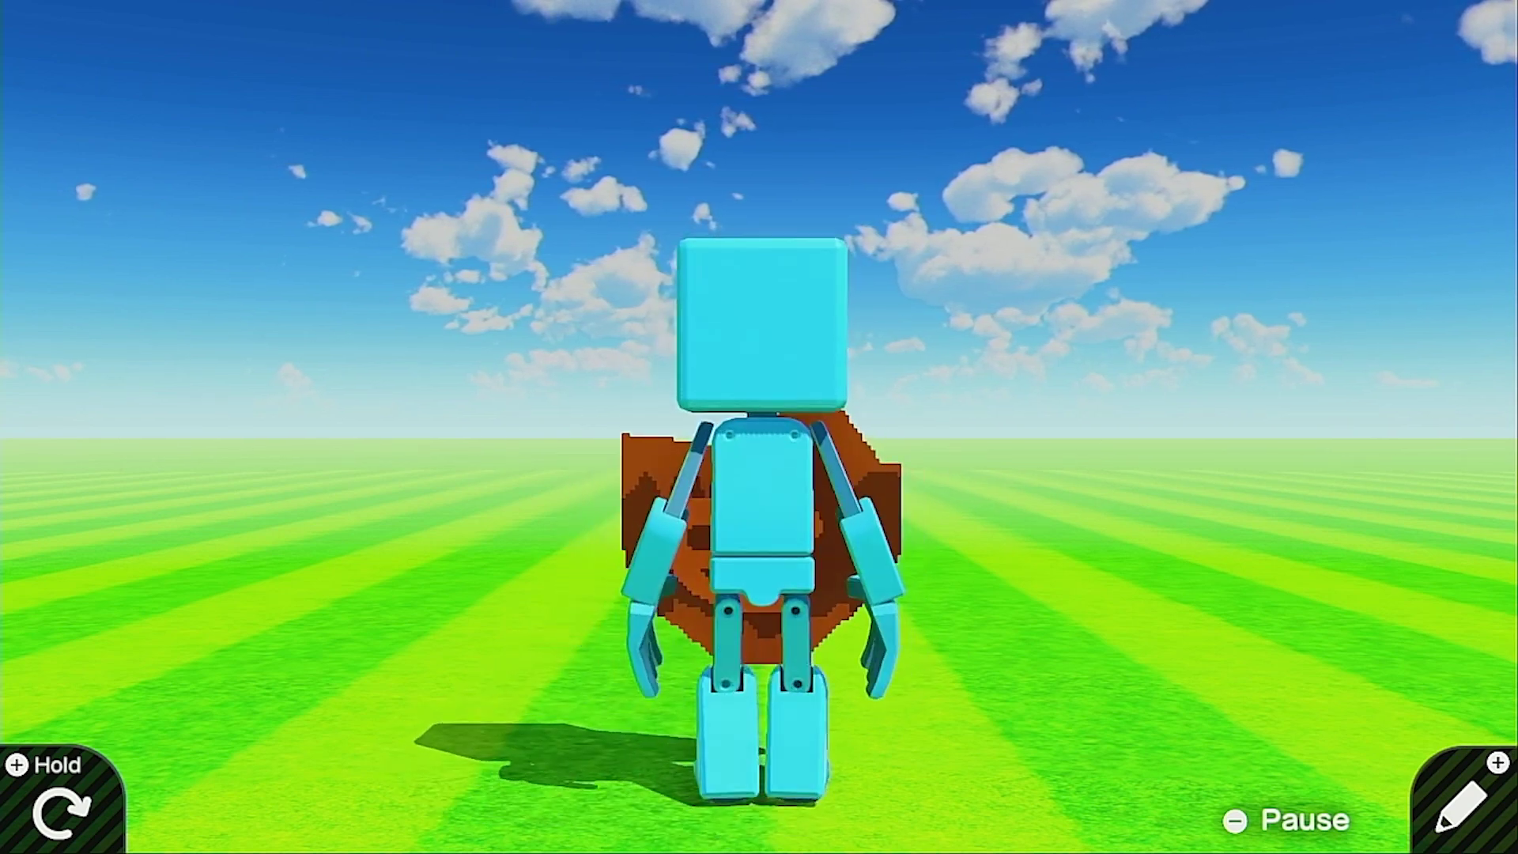
key(Up)
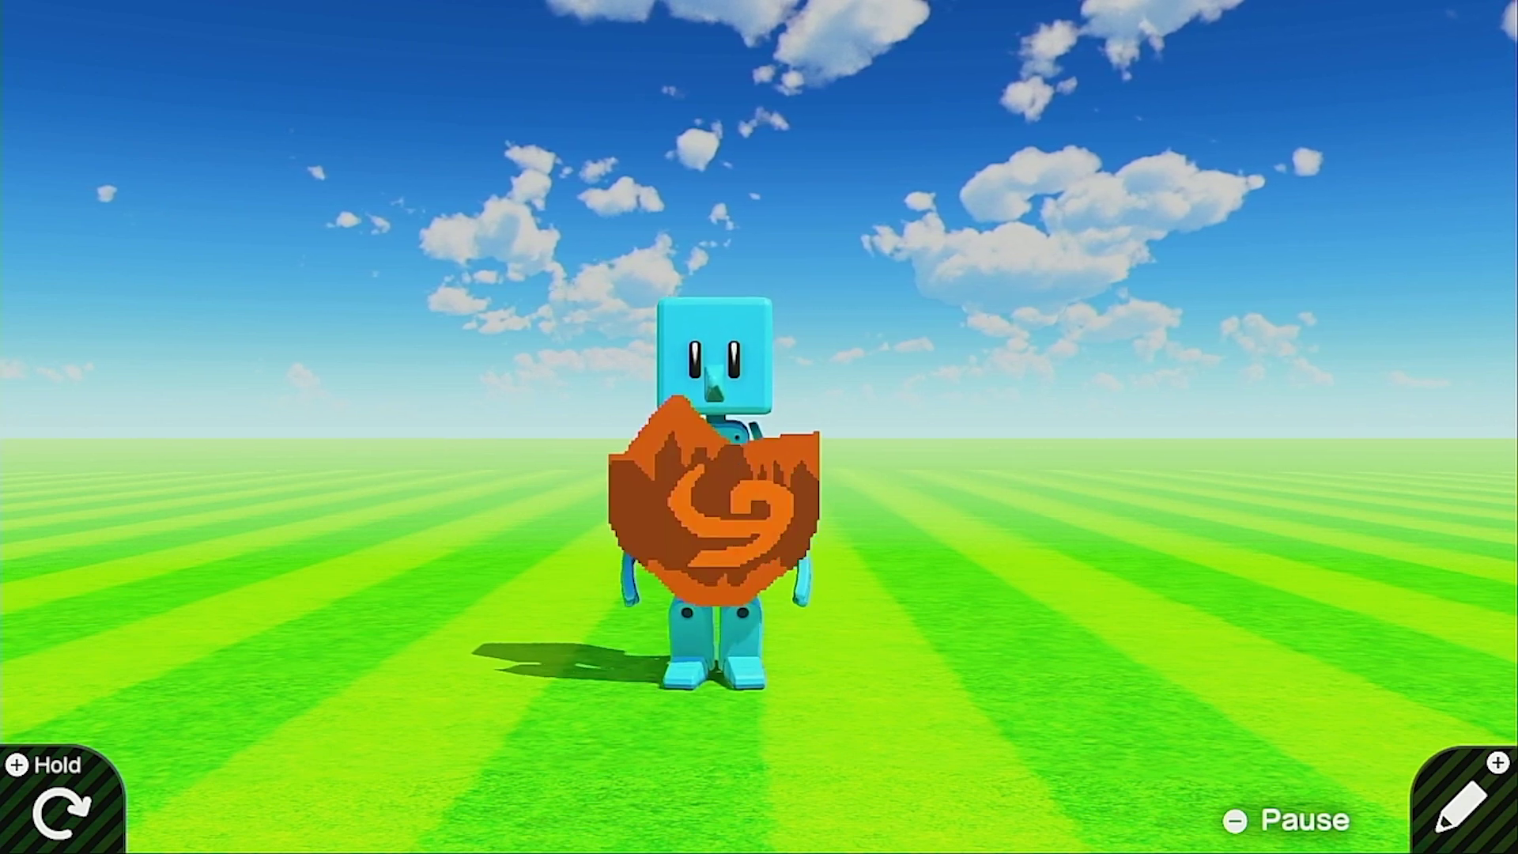
key(Down)
key(Right)
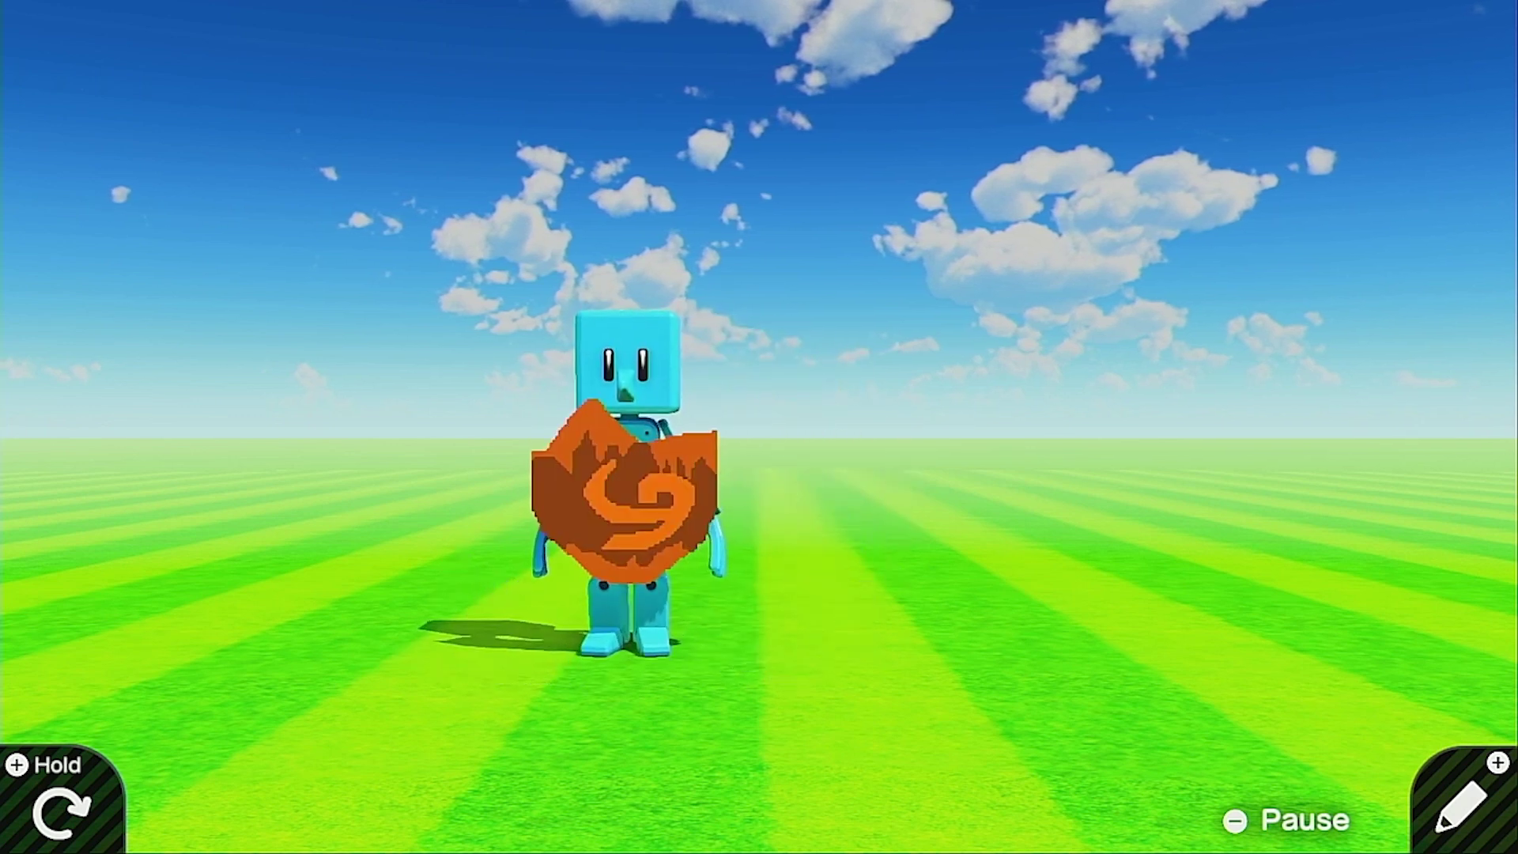
key(Up)
key(Left)
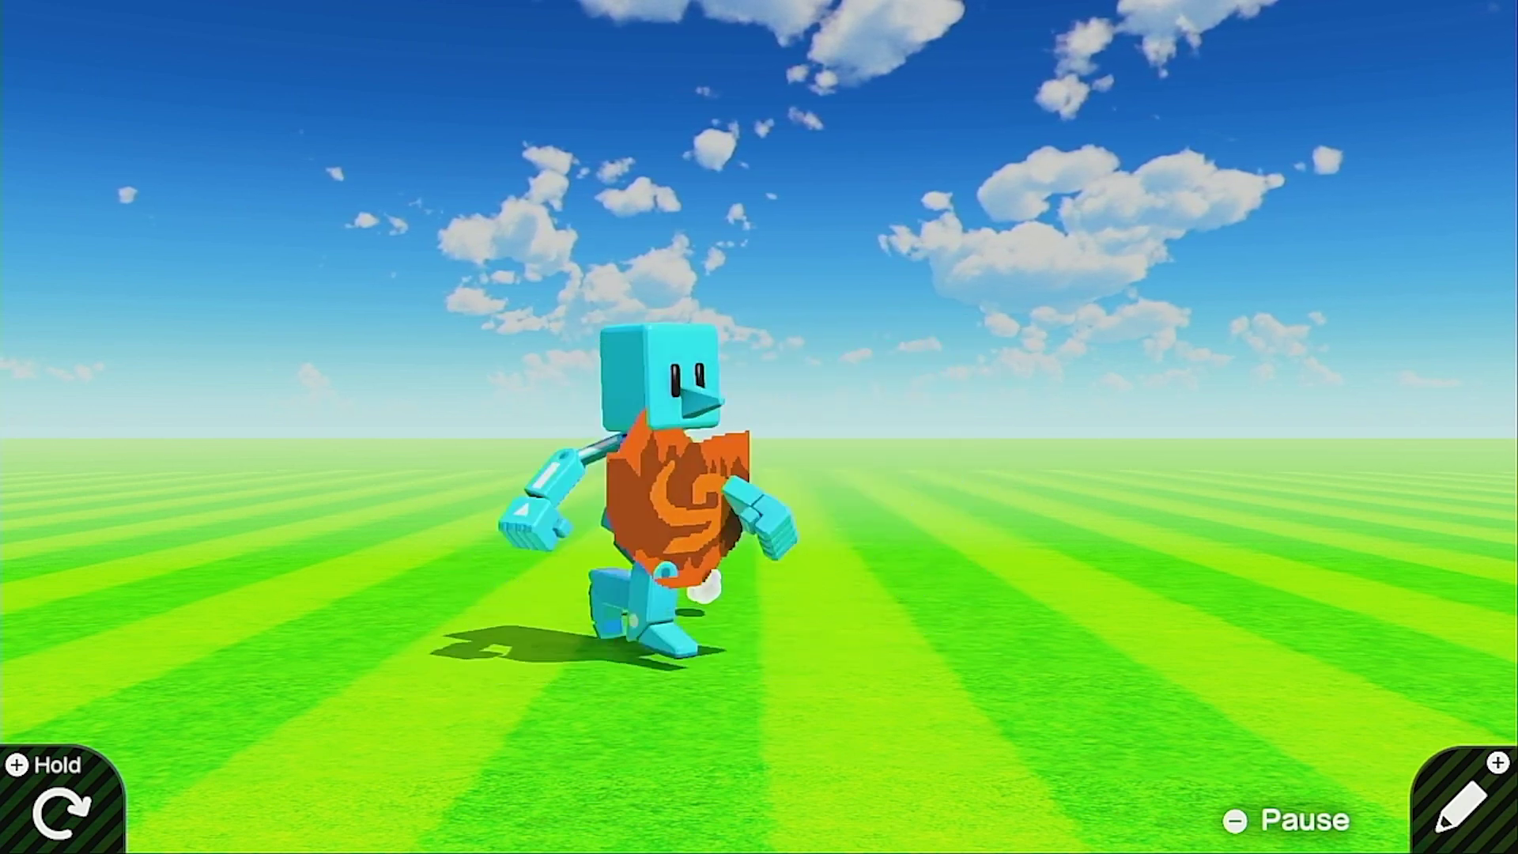
View the three finished persons with their different shields from a low side angle in the running game.
key(Down)
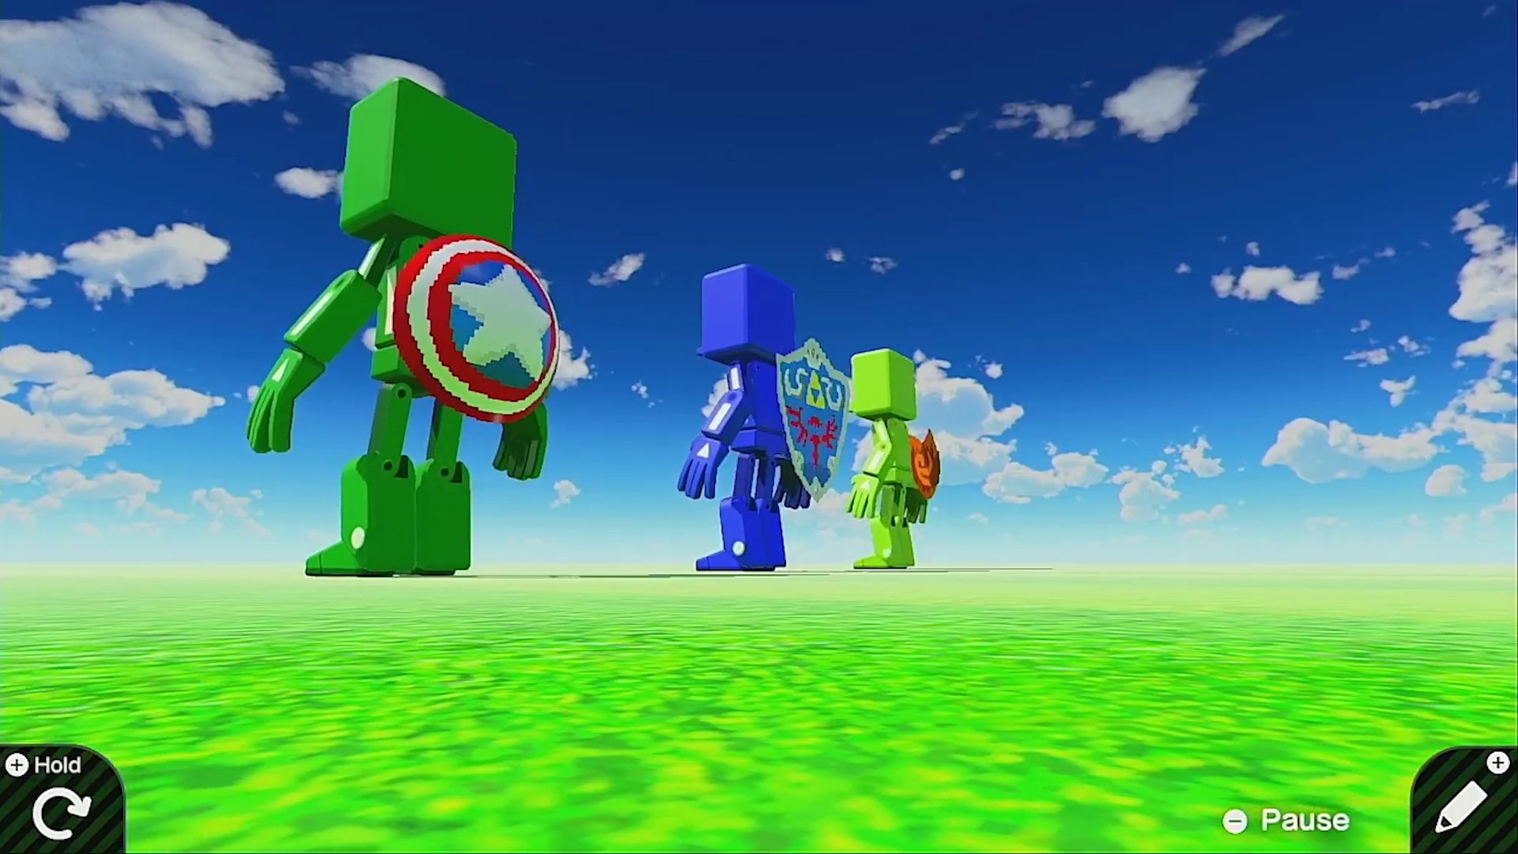
key(Left)
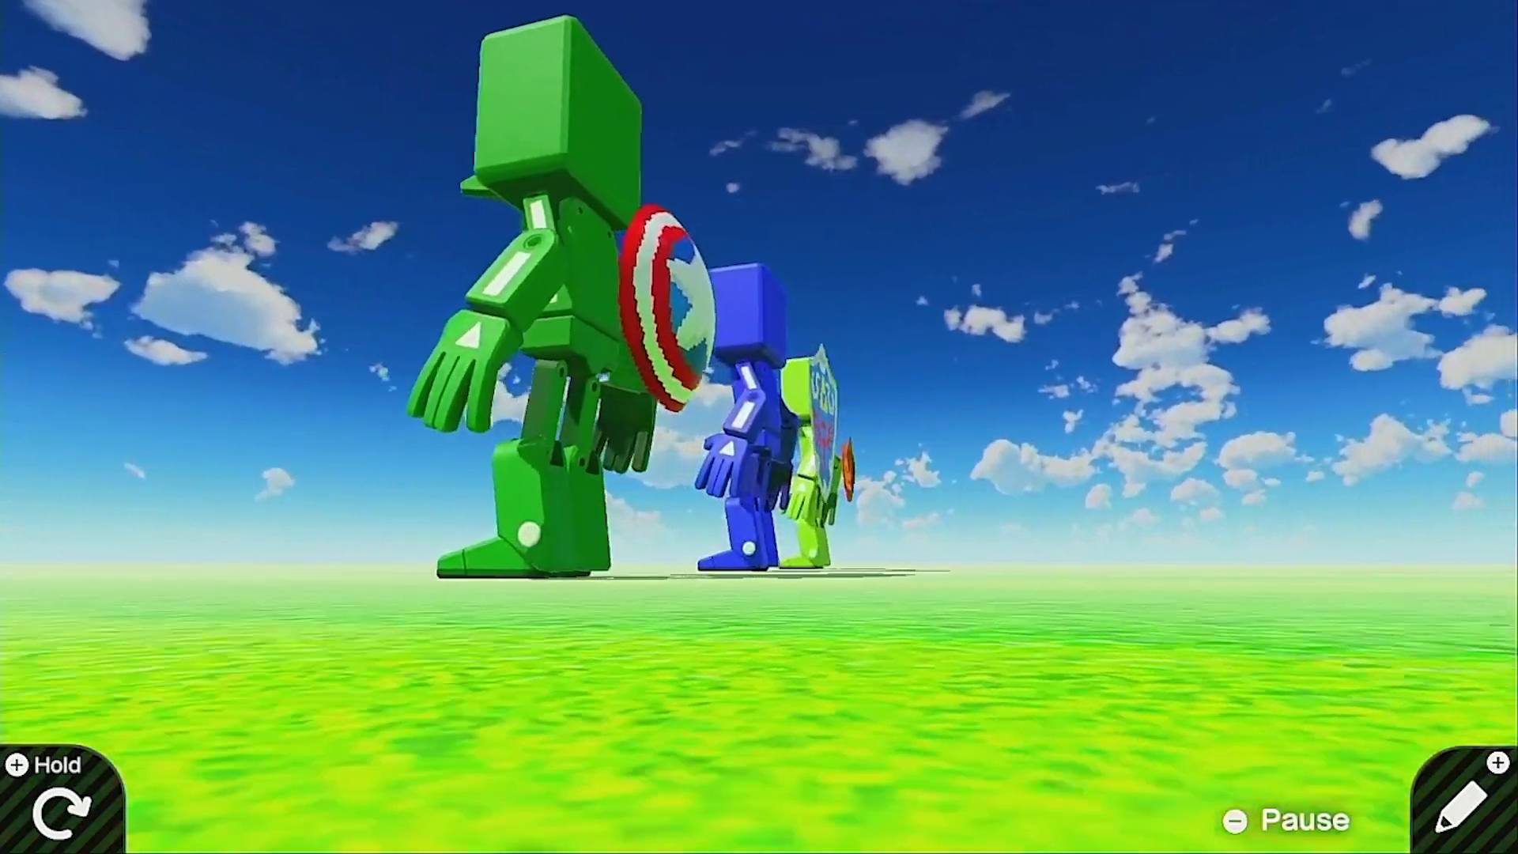